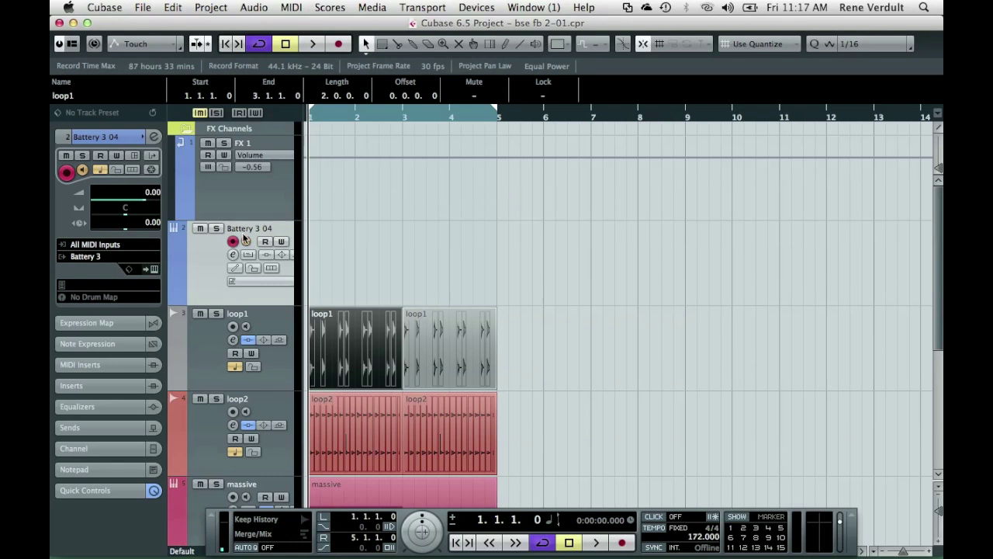
- Open the Battery 3 instrument, advance the snare cell's sample to SNARE279, and close the instrument window
{"action": "left_click", "coordinate": [154, 269]}
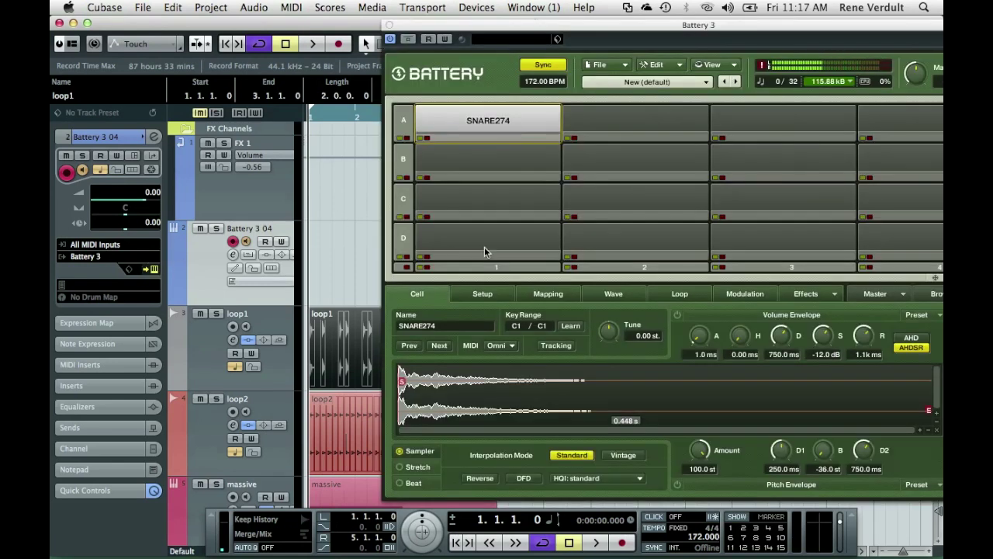
{"action": "left_click", "coordinate": [440, 345]}
{"action": "left_click", "coordinate": [439, 345]}
{"action": "left_click", "coordinate": [439, 345]}
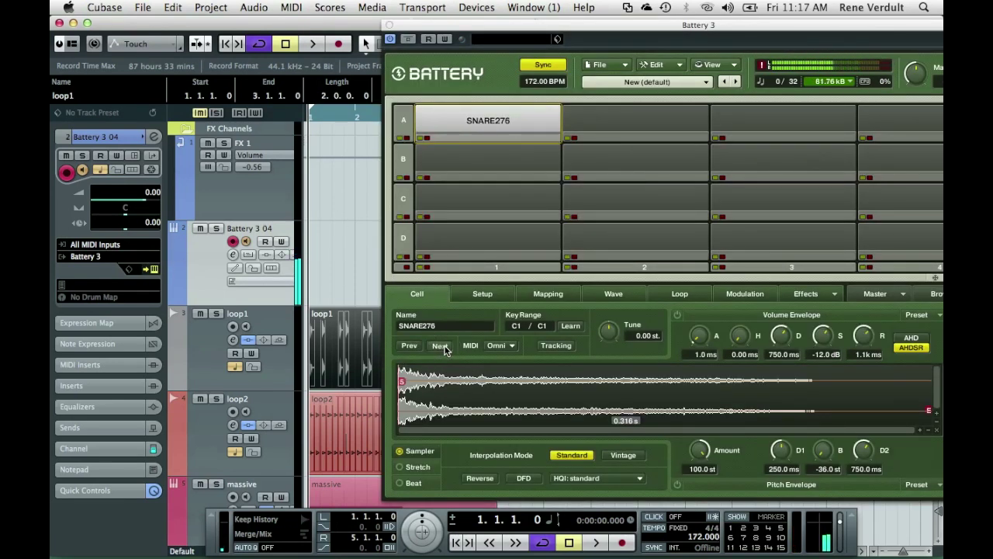
{"action": "left_click", "coordinate": [439, 345]}
{"action": "left_click", "coordinate": [440, 346]}
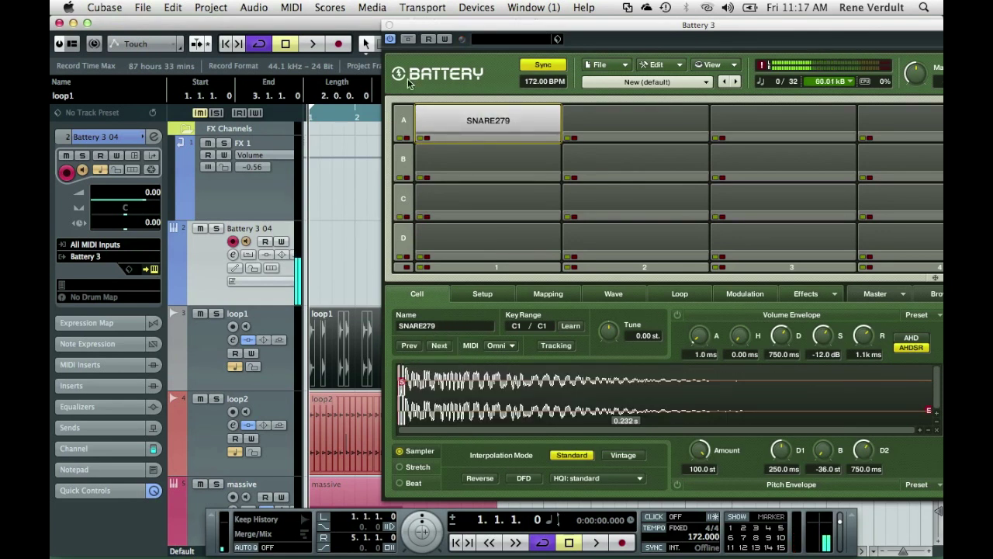
{"action": "left_click", "coordinate": [388, 25]}
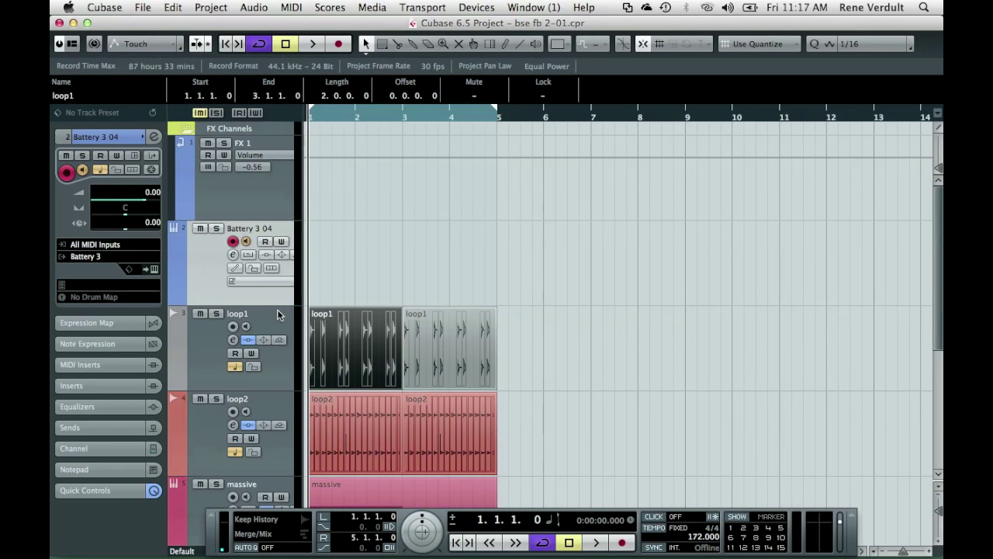
- Play the full four-bar loop while looking over the drum loop, massive and surge tracks
{"action": "key", "text": "space"}
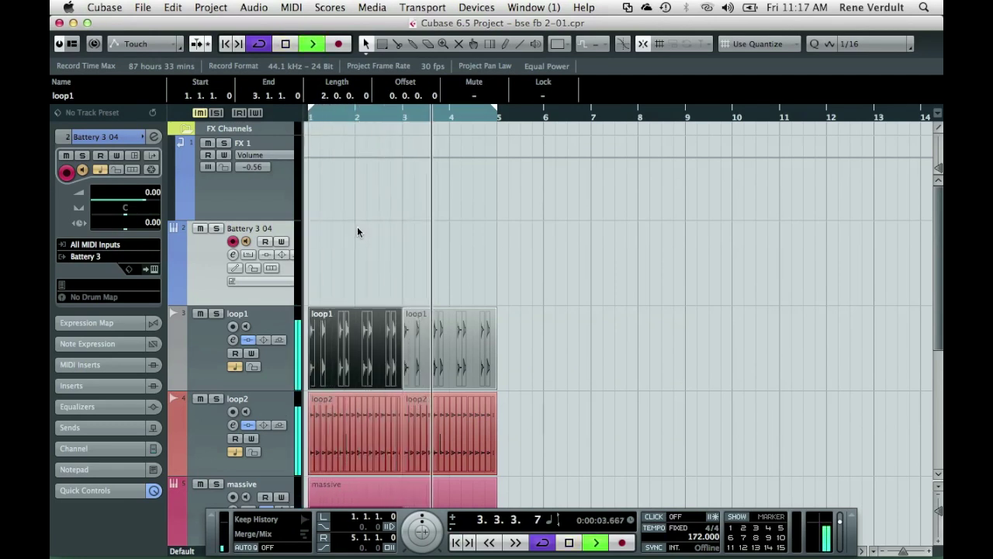
{"action": "scroll", "coordinate": [566, 270], "scroll_direction": "down", "scroll_amount": 3}
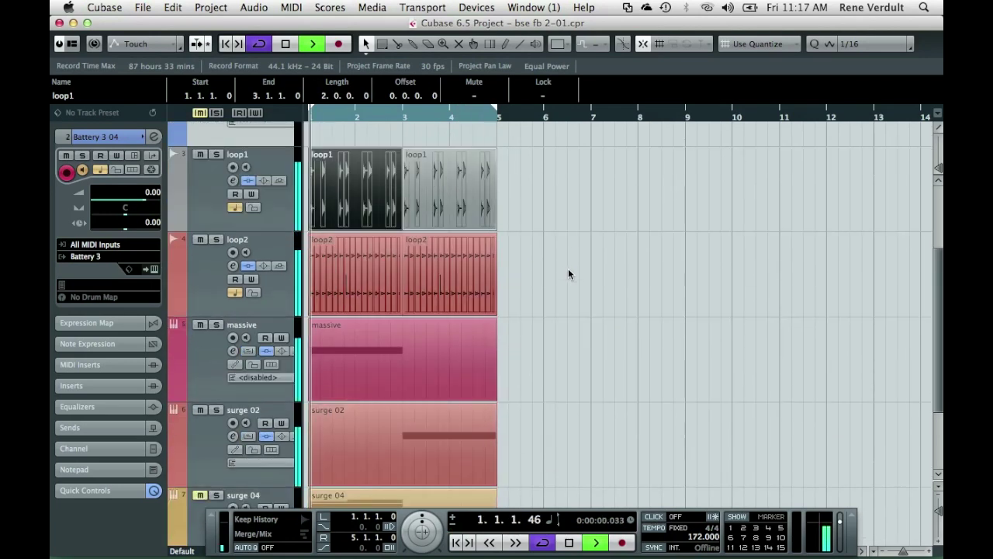
{"action": "scroll", "coordinate": [568, 273], "scroll_direction": "up", "scroll_amount": 1}
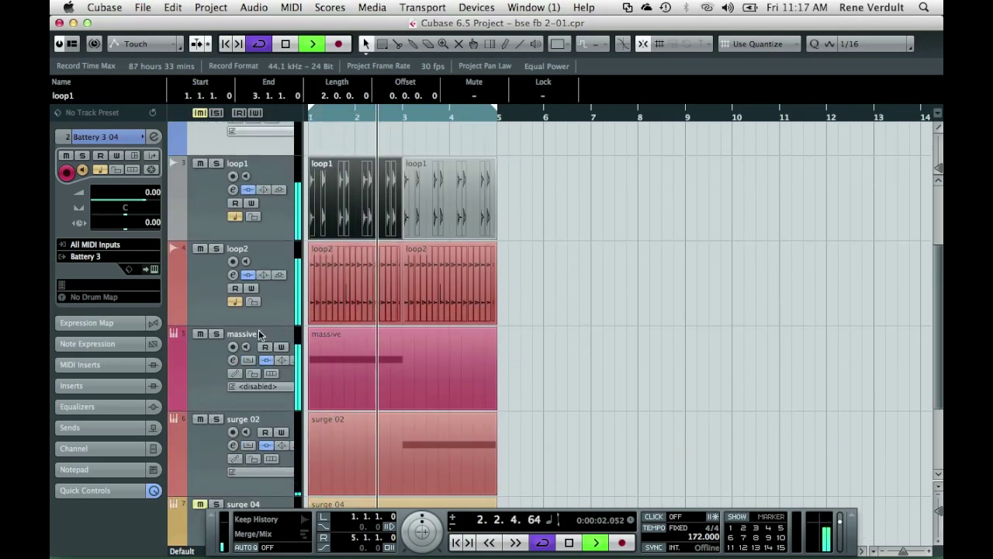
{"action": "scroll", "coordinate": [258, 329], "scroll_direction": "down", "scroll_amount": 3}
{"action": "scroll", "coordinate": [260, 326], "scroll_direction": "up", "scroll_amount": 4}
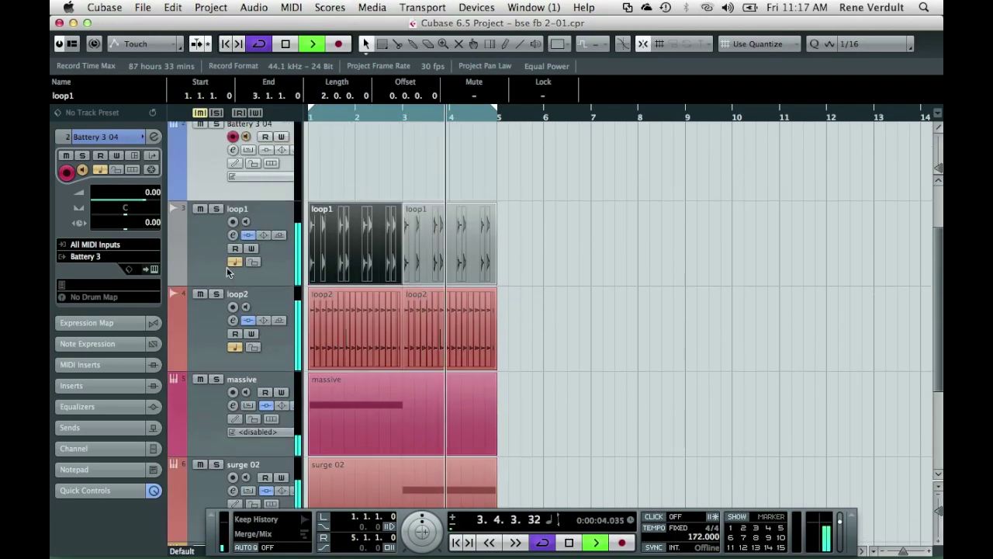
{"action": "scroll", "coordinate": [223, 248], "scroll_direction": "up", "scroll_amount": 1}
{"action": "key", "text": "space"}
- Solo the loop1 track and briefly audition it
{"action": "left_click", "coordinate": [216, 218]}
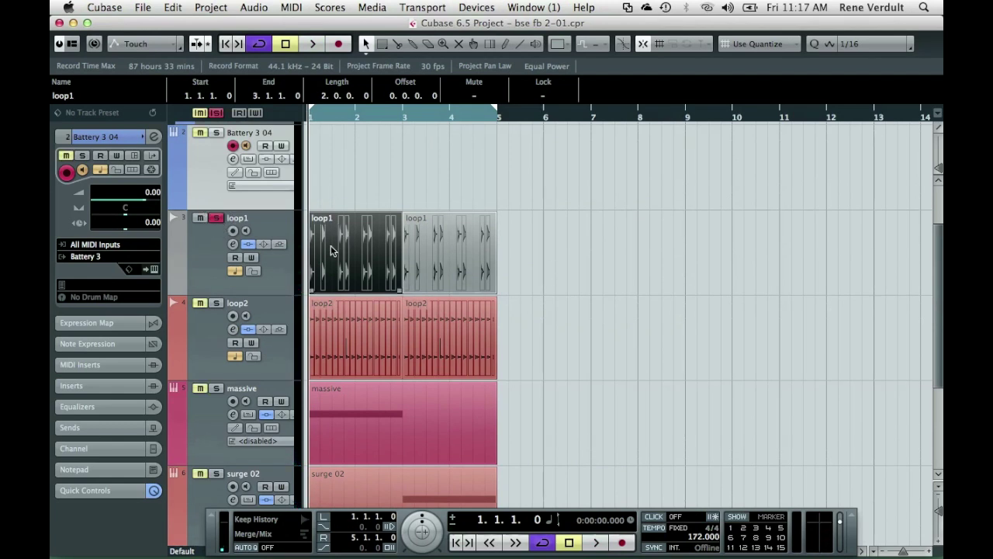
{"action": "key", "text": "space"}
{"action": "key", "text": "space"}
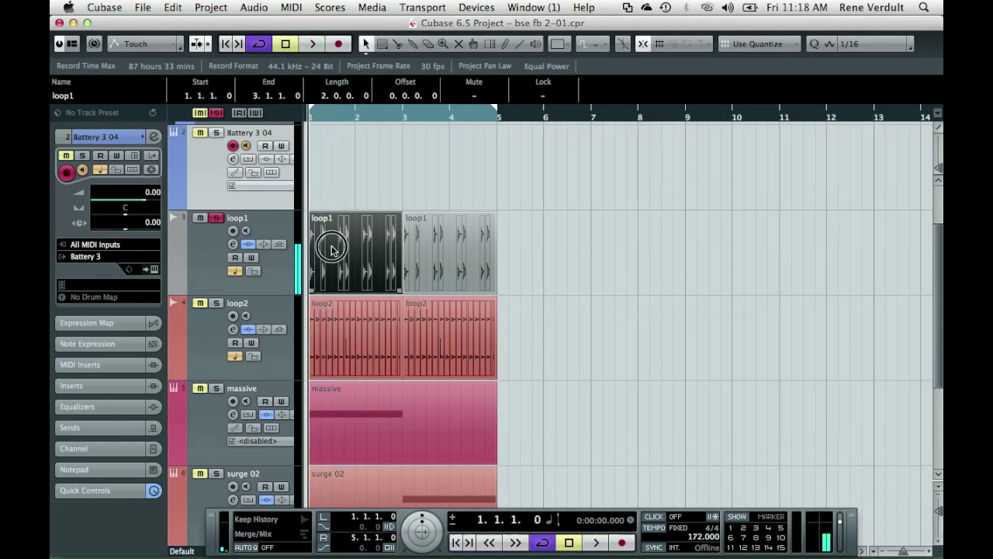
- Inspect the sliced hits of the first loop1 part in the audio part editor during playback, and return to the project
{"action": "double_click", "coordinate": [331, 250]}
{"action": "left_click_drag", "start_coordinate": [121, 102], "coordinate": [55, 150]}
{"action": "key", "text": "space"}
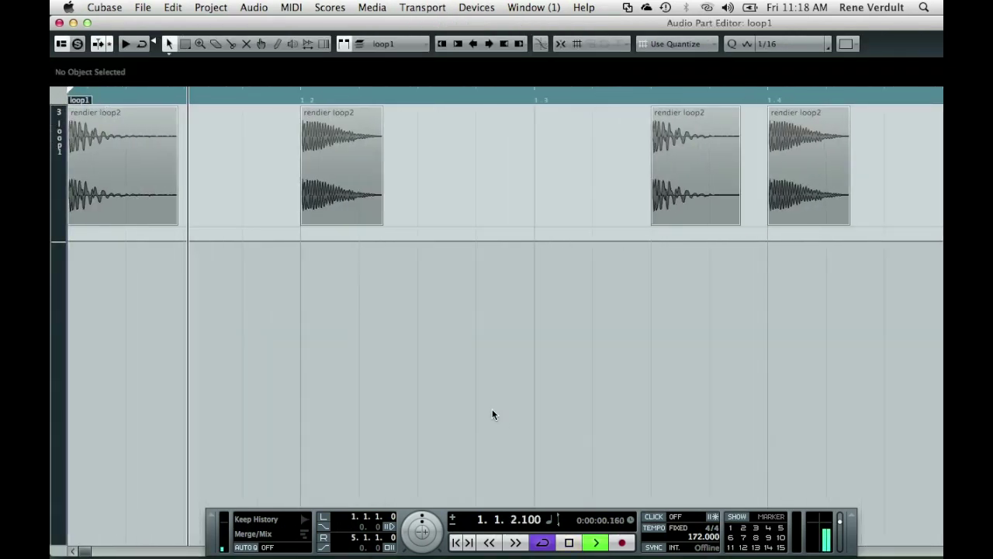
{"action": "left_click", "coordinate": [59, 23]}
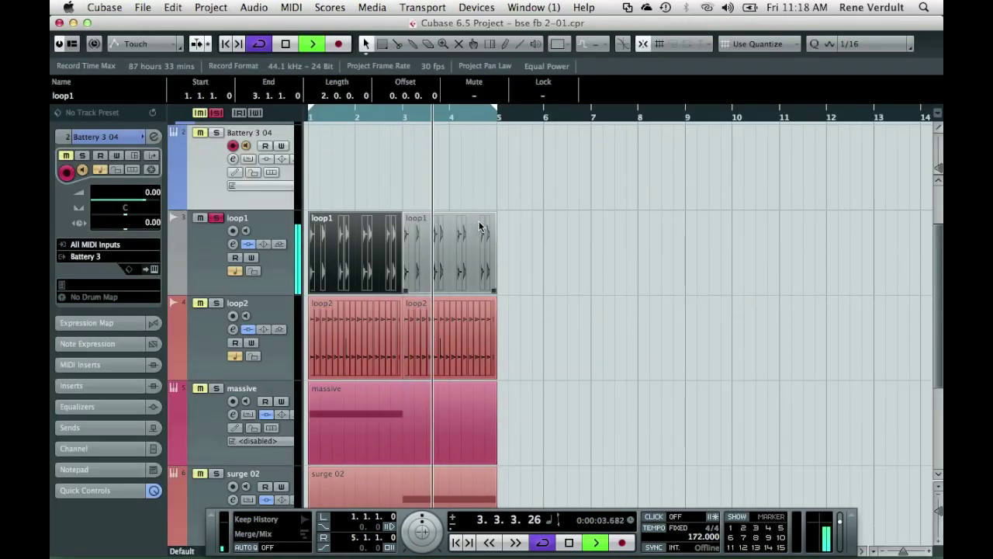
{"action": "scroll", "coordinate": [477, 227], "scroll_direction": "up", "scroll_amount": 1}
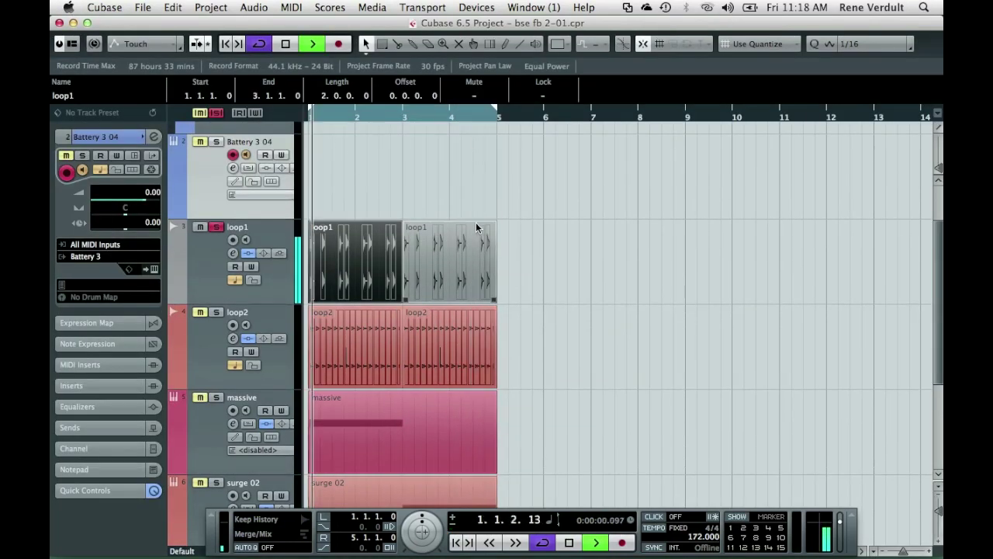
- Examine the PulseTec EQs and URS 1975 Compressor settings on the loop1 mixer channel with playback stopped
{"action": "key", "text": "F3"}
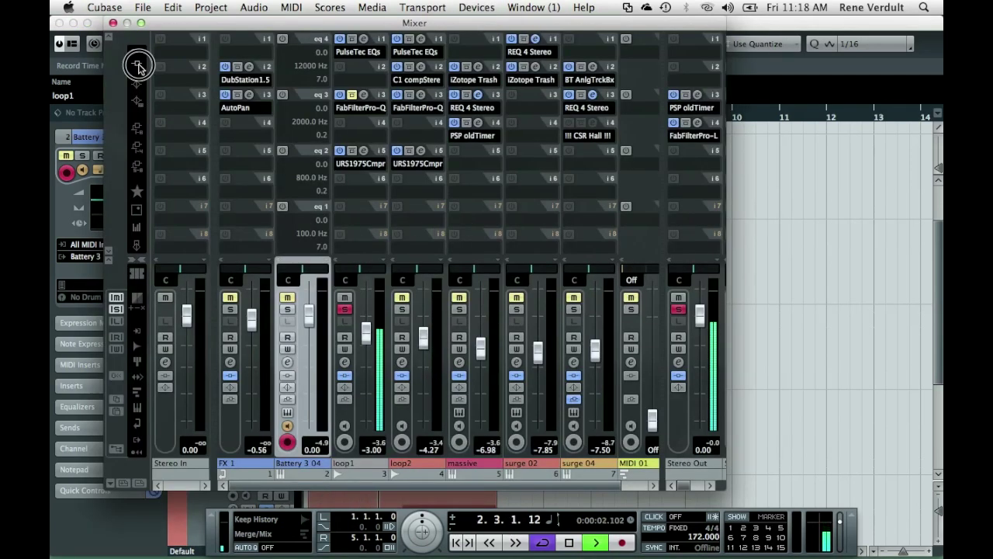
{"action": "key", "text": "space"}
{"action": "left_click", "coordinate": [365, 52]}
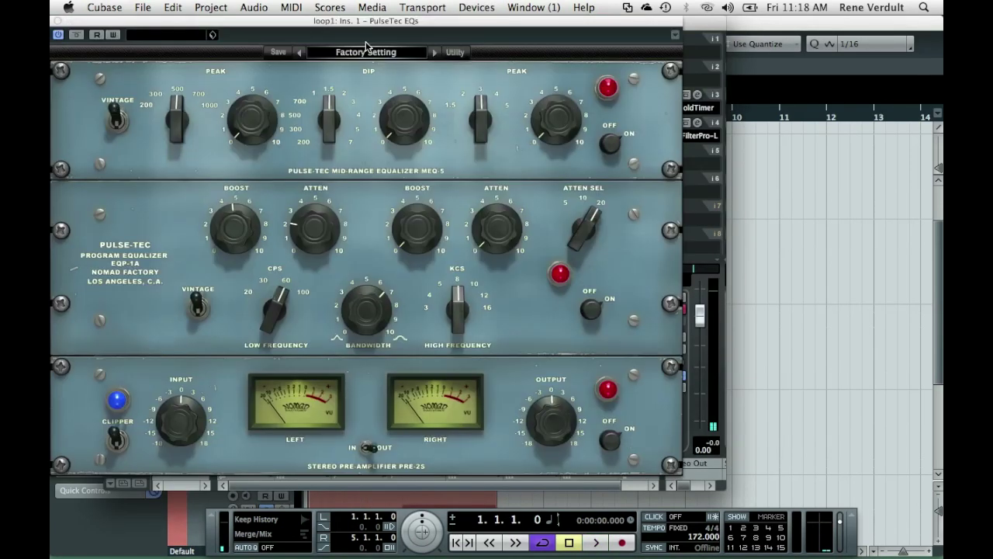
{"action": "left_click", "coordinate": [60, 23]}
{"action": "left_click", "coordinate": [363, 152]}
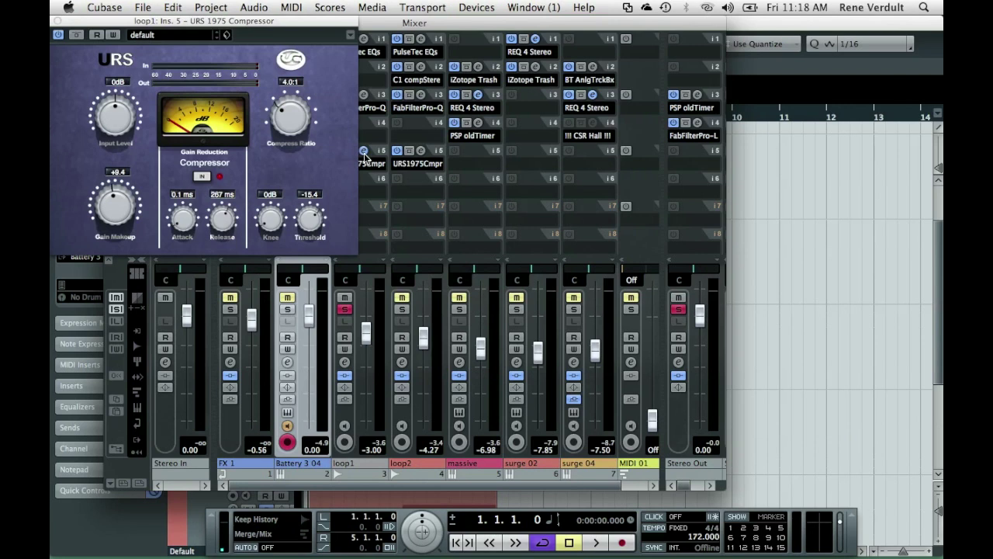
{"action": "left_click", "coordinate": [57, 21]}
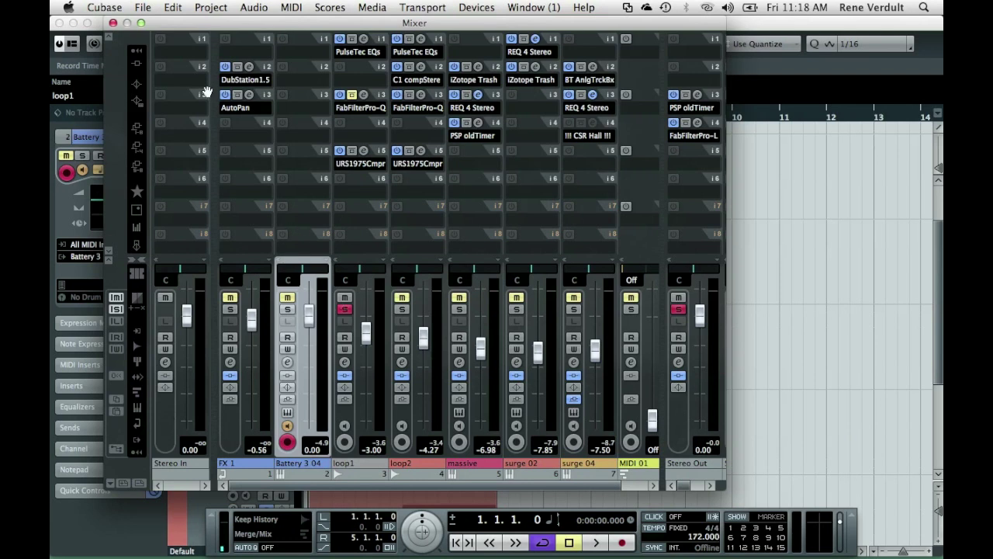
- Close the mixer, switch the solo from loop1 to loop2, and briefly audition loop2
{"action": "left_click", "coordinate": [113, 23]}
{"action": "left_click", "coordinate": [217, 227]}
{"action": "left_click", "coordinate": [216, 311]}
{"action": "key", "text": "space"}
{"action": "key", "text": "space"}
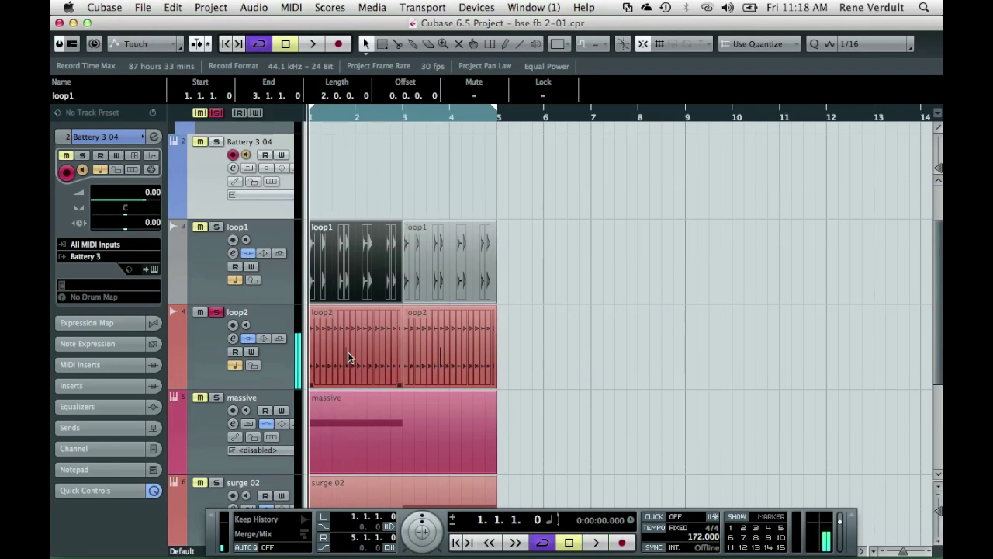
- Inspect the sliced hits of the first loop2 part in the audio part editor and return to the project
{"action": "double_click", "coordinate": [348, 355]}
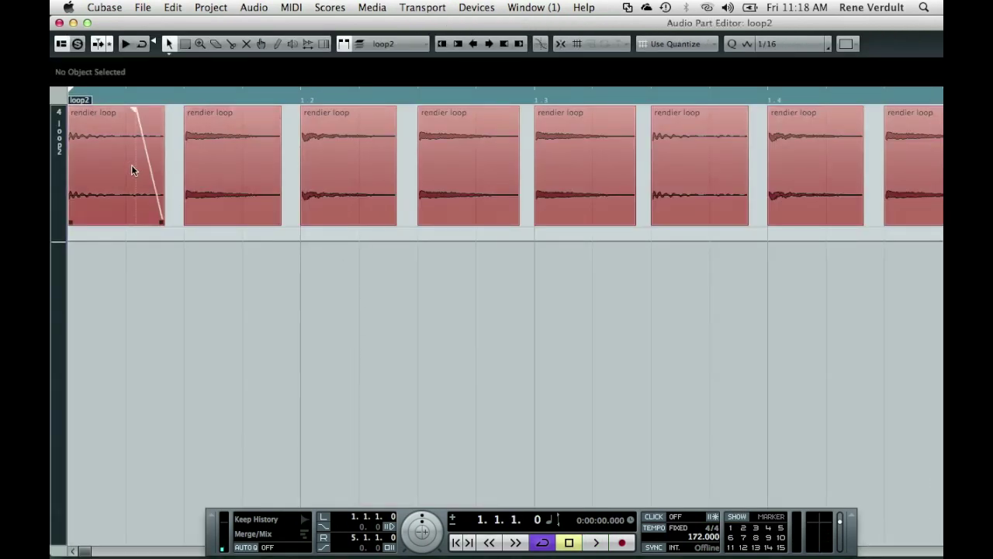
{"action": "mouse_move", "coordinate": [62, 95]}
{"action": "left_mouse_down"}
{"action": "mouse_move", "coordinate": [57, 143]}
{"action": "mouse_move", "coordinate": [57, 105]}
{"action": "left_mouse_up"}
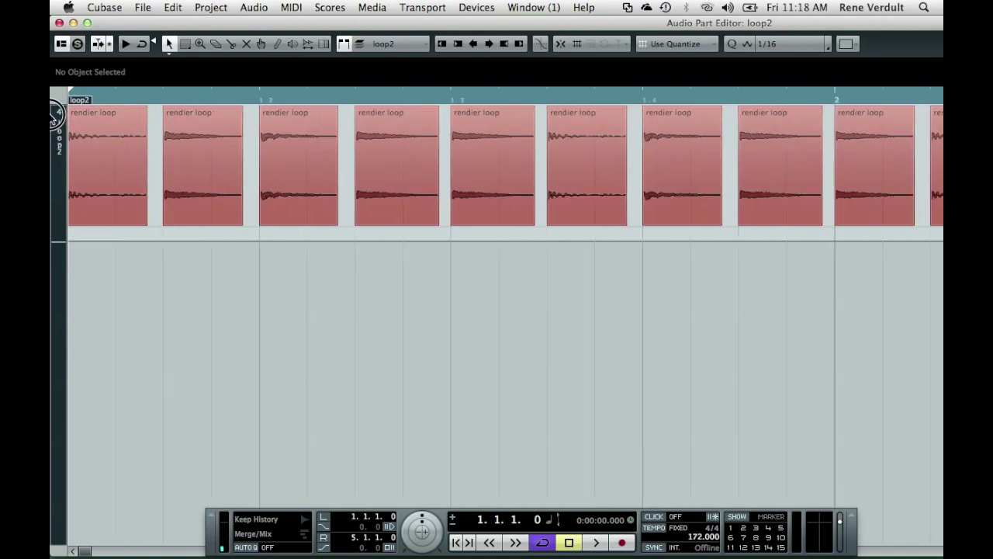
{"action": "left_click", "coordinate": [59, 24]}
- Examine the PulseTec EQs settings on the loop2 mixer channel
{"action": "key", "text": "F3"}
{"action": "key", "text": "F3"}
{"action": "key", "text": "F3"}
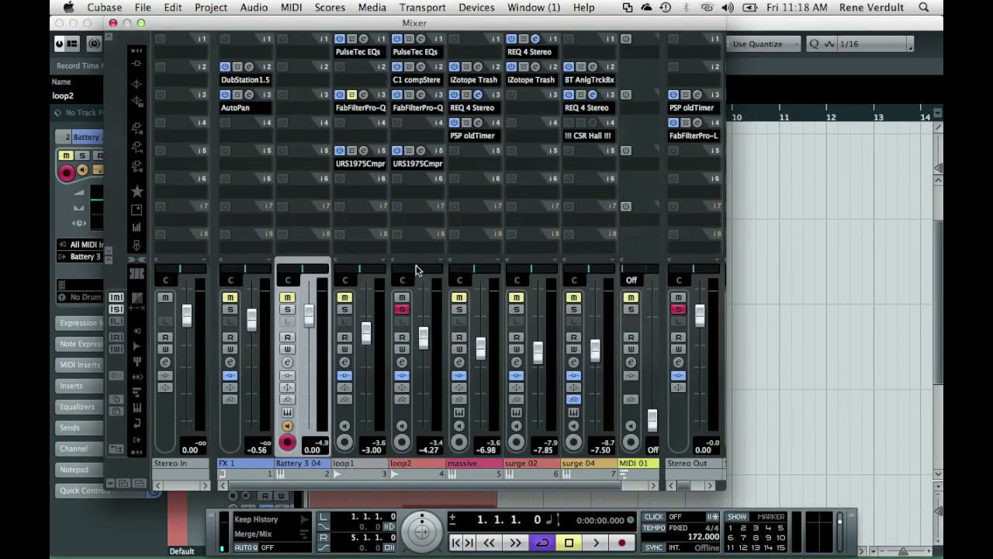
{"action": "left_click", "coordinate": [421, 40]}
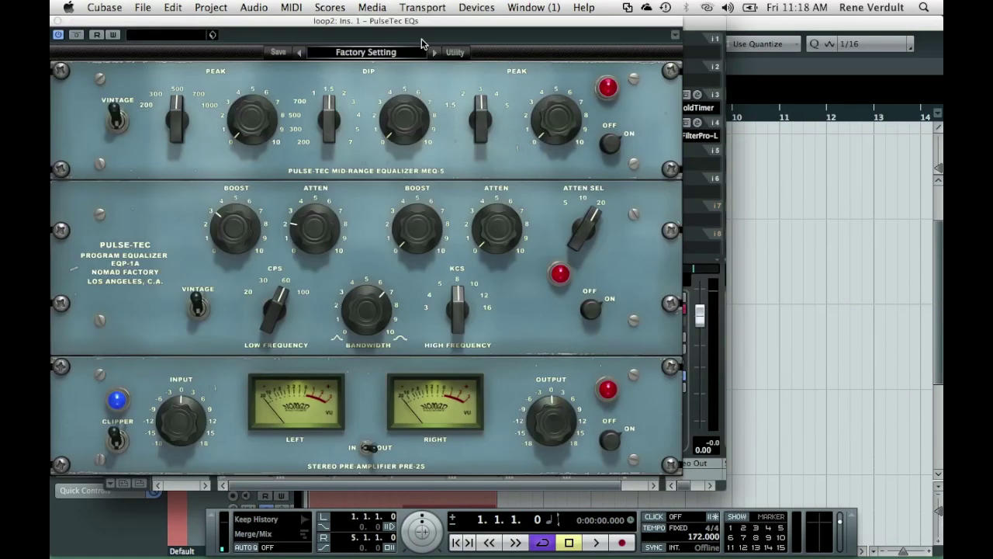
{"action": "left_click", "coordinate": [58, 21]}
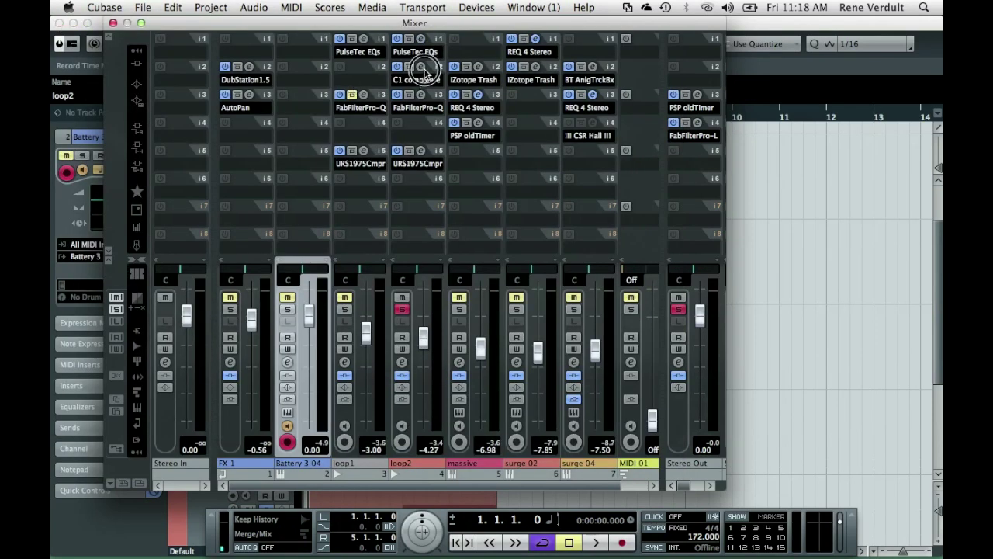
- Play loop2 while examining its C1 compressor and URS 1975 Compressor inserts
{"action": "left_click", "coordinate": [420, 67]}
{"action": "key", "text": "space"}
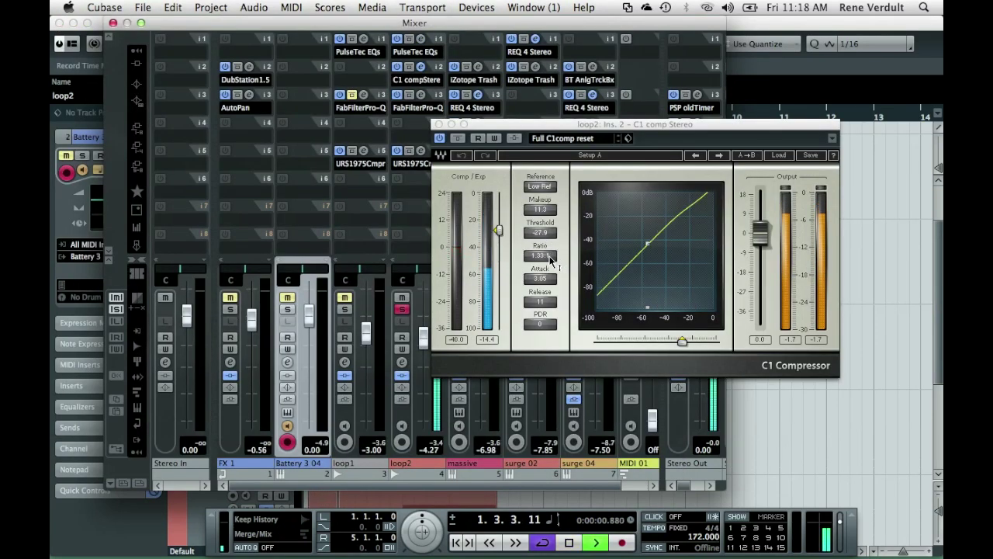
{"action": "left_click", "coordinate": [459, 139]}
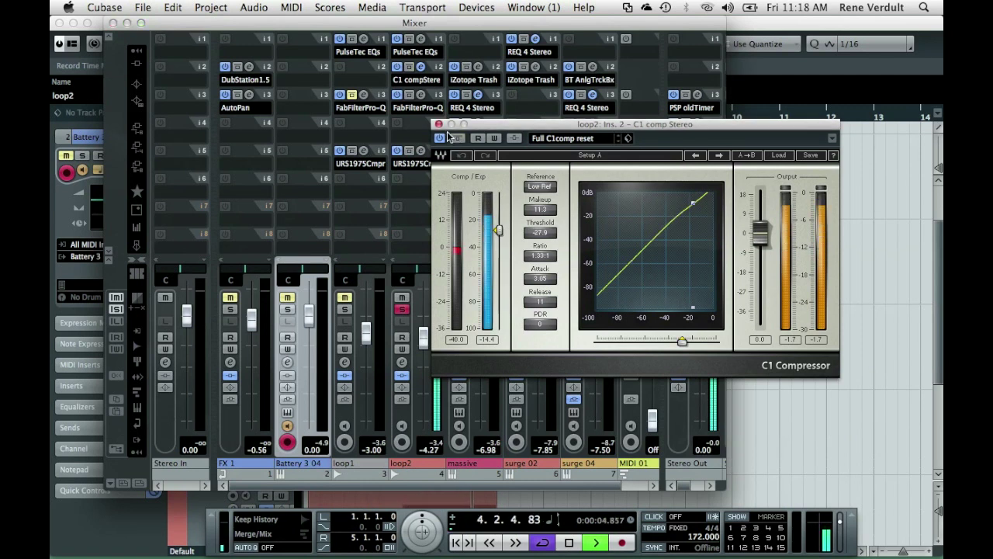
{"action": "left_click", "coordinate": [439, 124]}
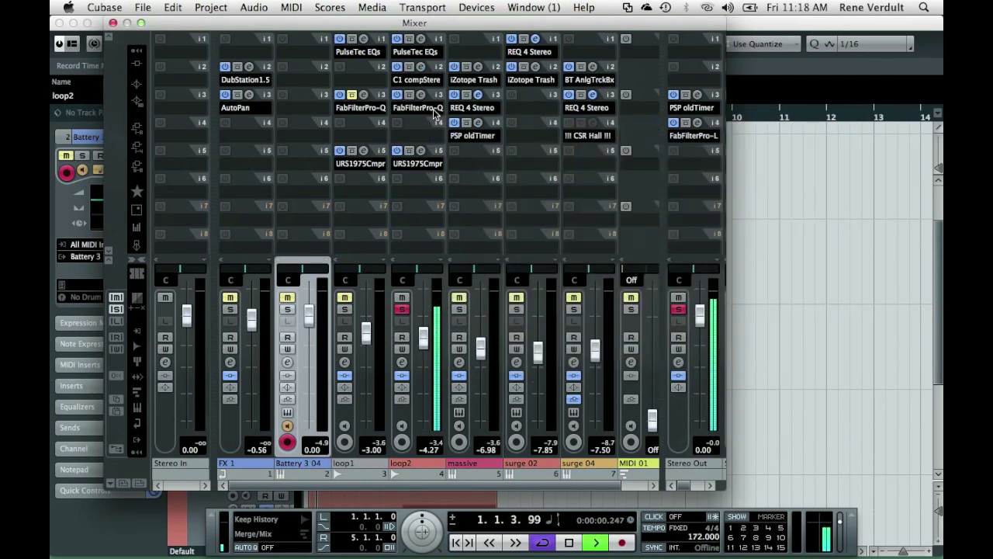
{"action": "left_click", "coordinate": [422, 151]}
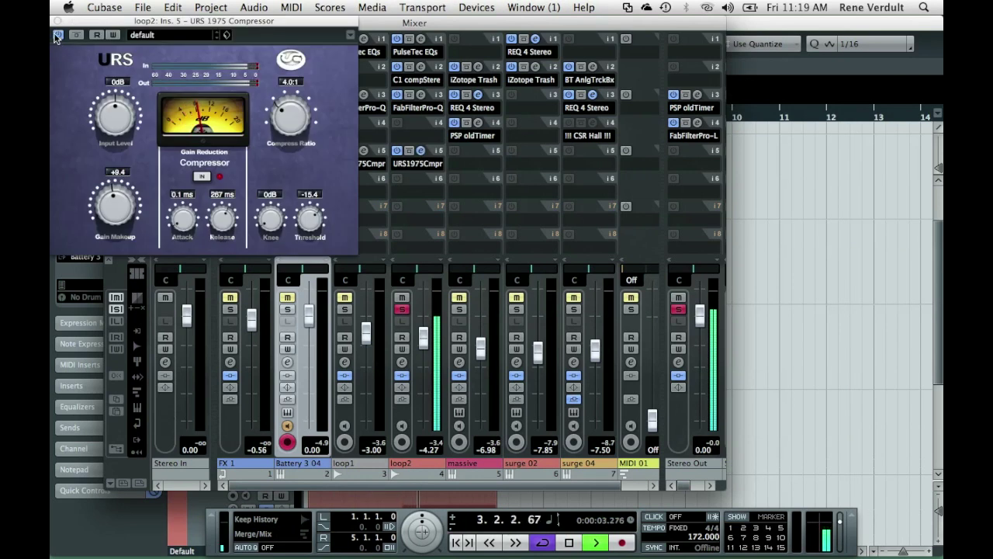
{"action": "left_click", "coordinate": [396, 151]}
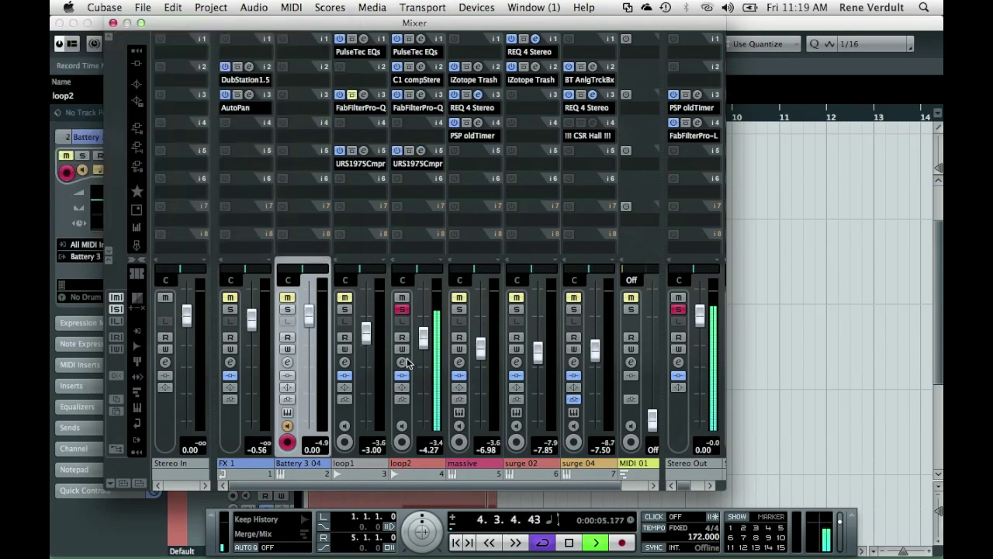
- Stop playback, unsolo loop2, and close the mixer to return to the track arrangement
{"action": "key", "text": "space"}
{"action": "left_click", "coordinate": [402, 309]}
{"action": "left_click", "coordinate": [113, 23]}
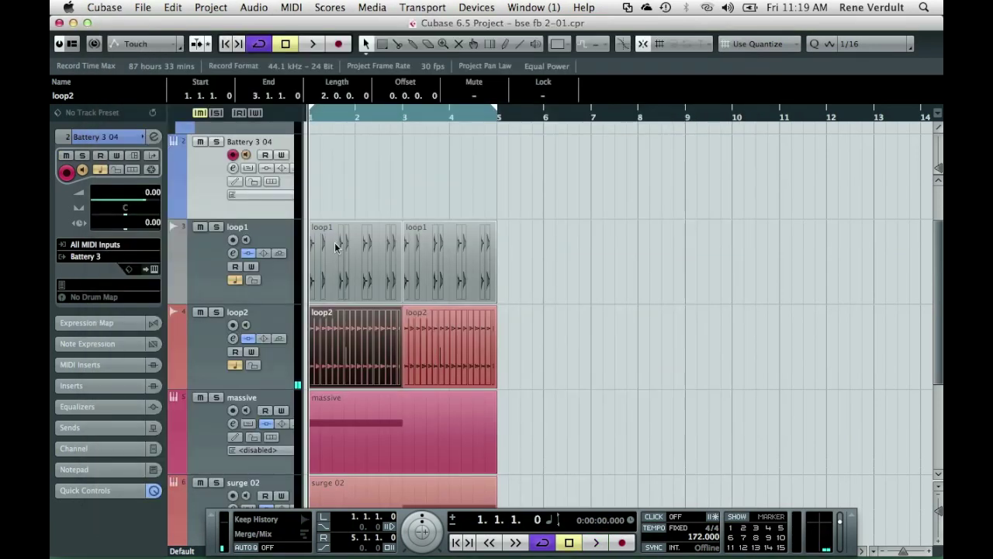
{"action": "left_click", "coordinate": [342, 326]}
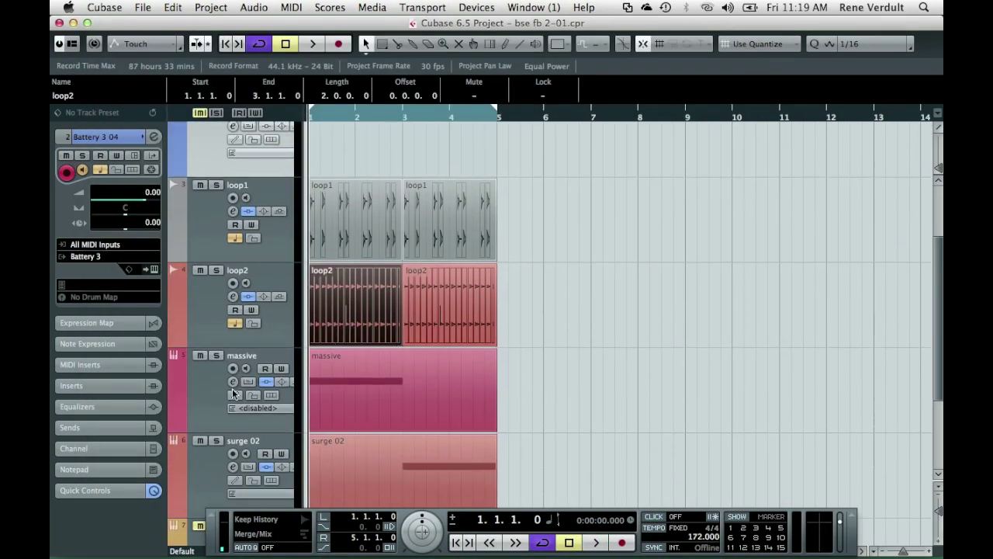
- Close the project bse fb 2-01.cpr, saving its changes
{"action": "left_click", "coordinate": [143, 7]}
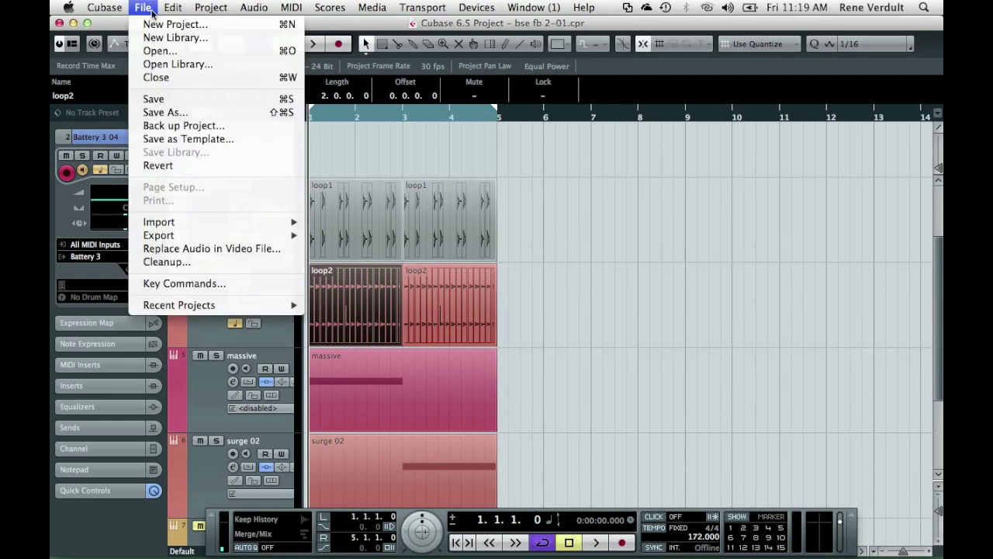
{"action": "left_click", "coordinate": [162, 79]}
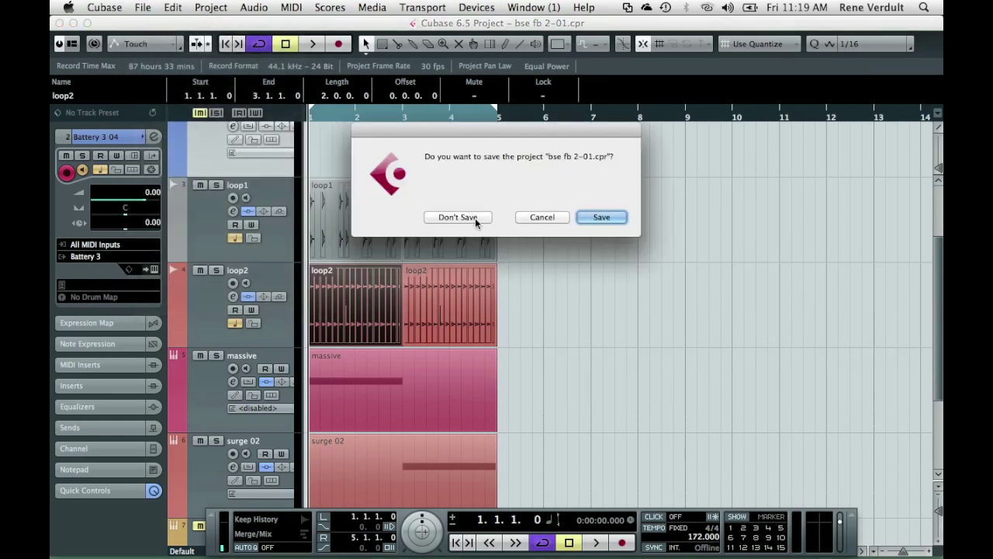
{"action": "left_click", "coordinate": [598, 218]}
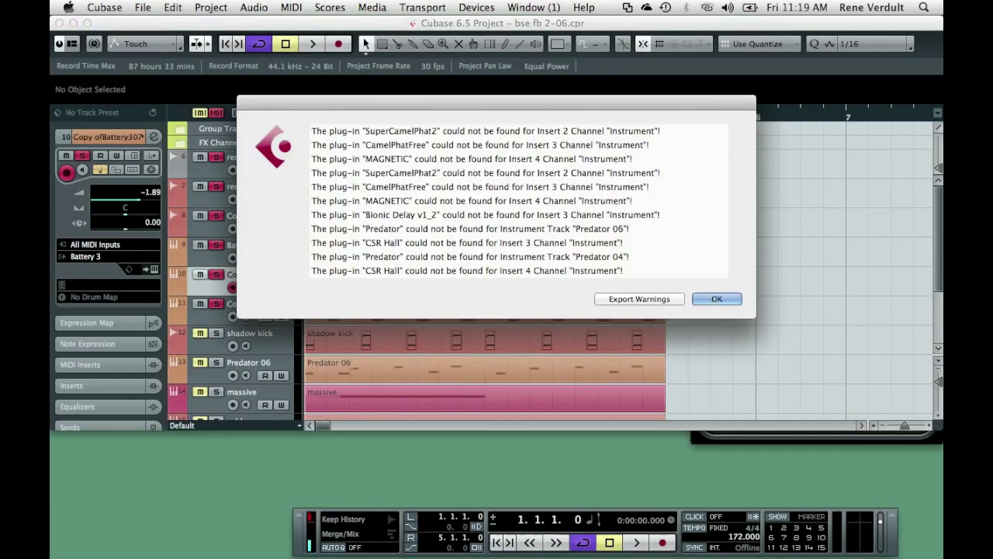
- Dismiss the missing plug-in warnings for bse fb 2-06.cpr, enlarge its project window, and deactivate solo on all tracks
{"action": "left_click", "coordinate": [722, 301]}
{"action": "left_click", "coordinate": [88, 23]}
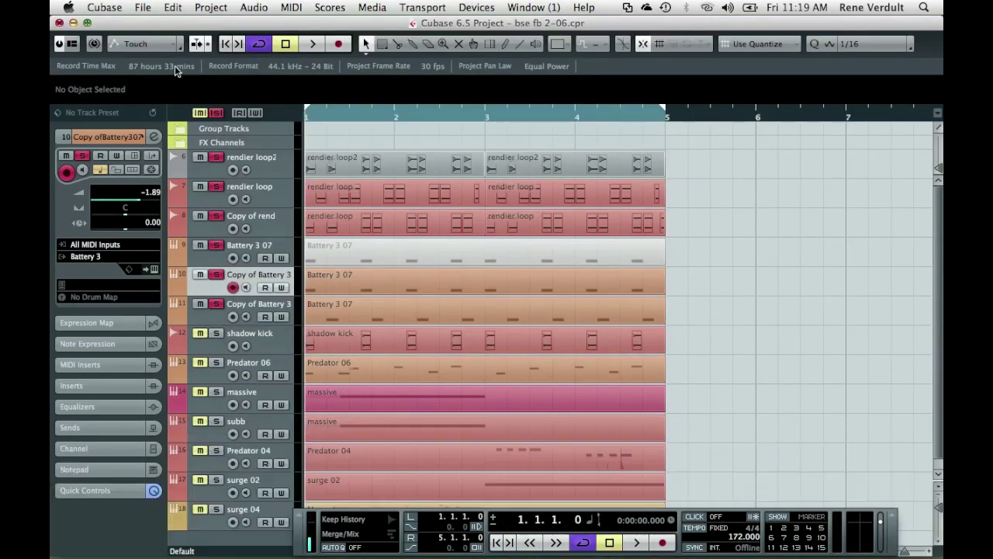
{"action": "left_click", "coordinate": [215, 112]}
{"action": "left_click", "coordinate": [566, 317]}
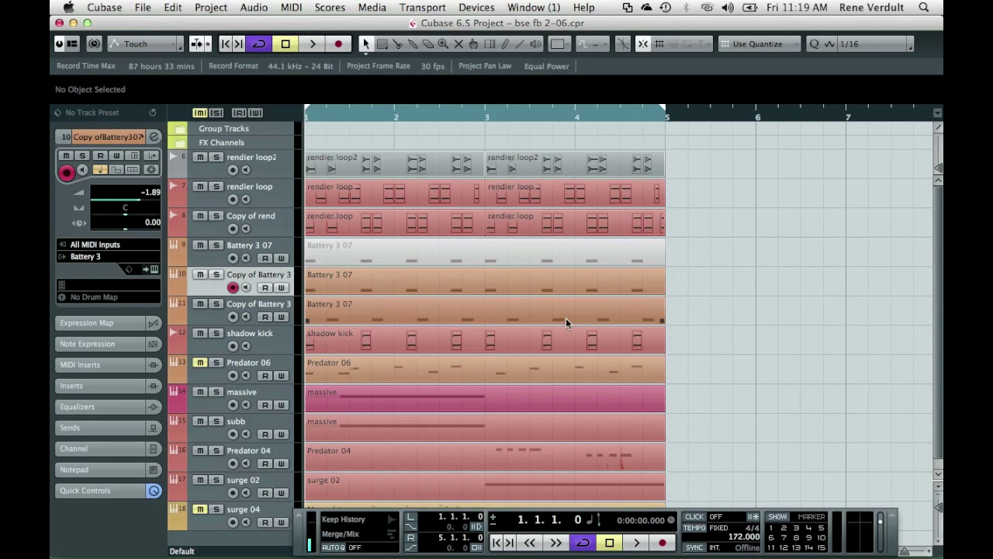
- Play the full arrangement of bse fb 2-06.cpr briefly, and stop playback
{"action": "key", "text": "space"}
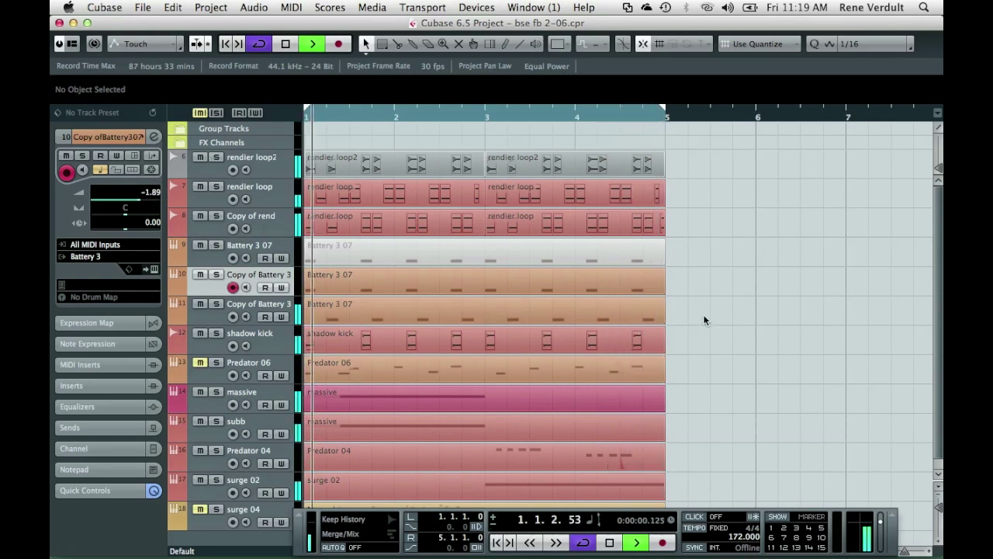
{"action": "key", "text": "space"}
{"action": "left_click", "coordinate": [311, 277]}
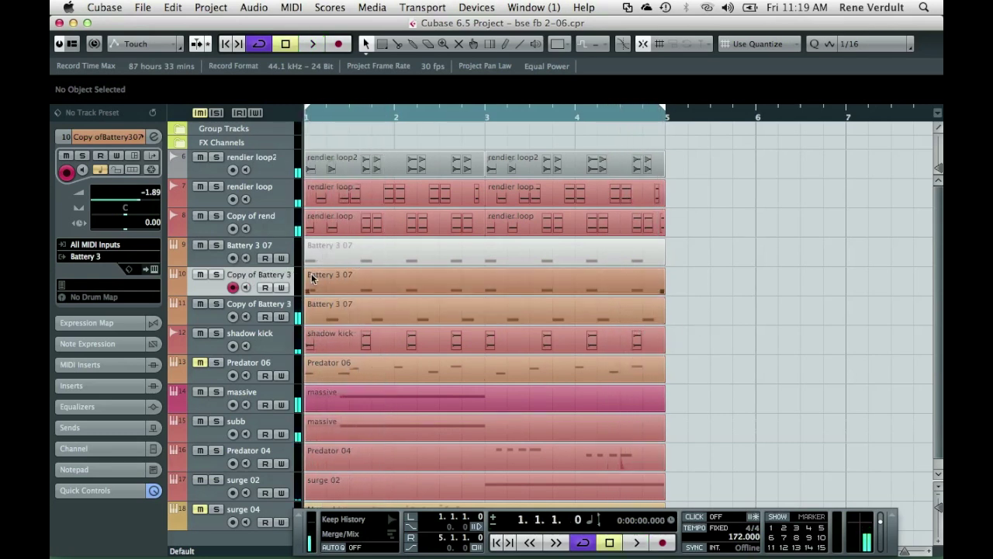
- Open the mixer, hide its input/output routing section, and reposition and widen the window to show more channels
{"action": "key", "text": "F3"}
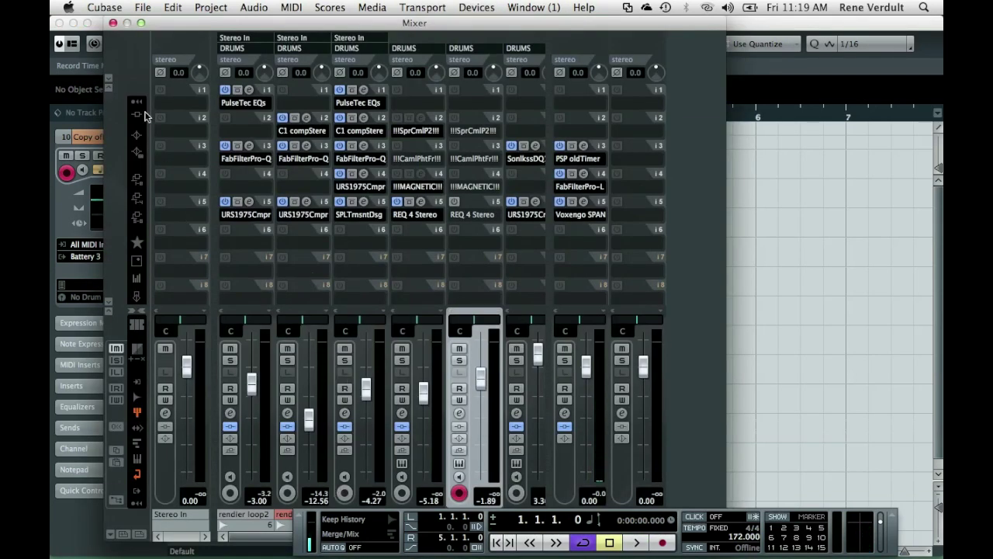
{"action": "left_click", "coordinate": [108, 78]}
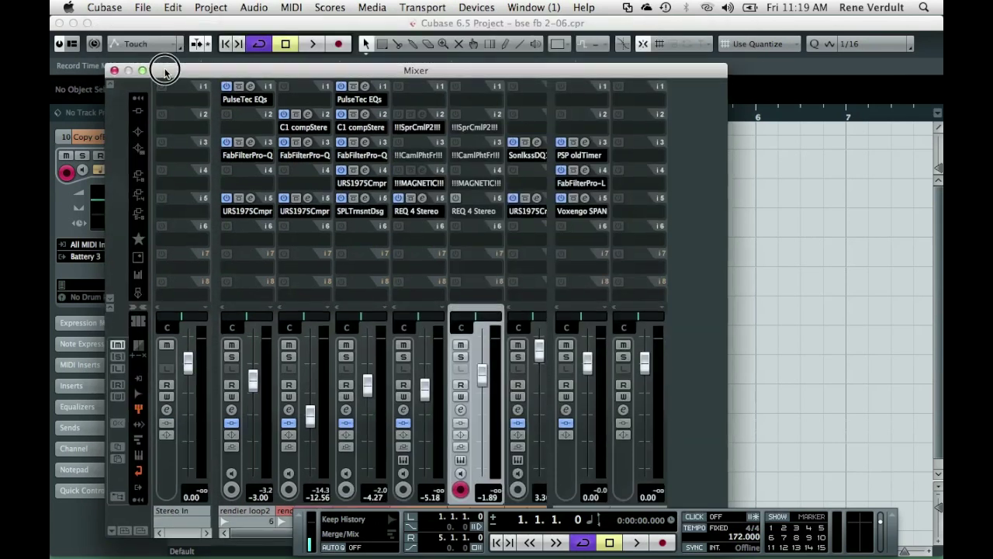
{"action": "left_click_drag", "start_coordinate": [160, 66], "coordinate": [159, 21]}
{"action": "left_click_drag", "start_coordinate": [723, 475], "coordinate": [931, 475]}
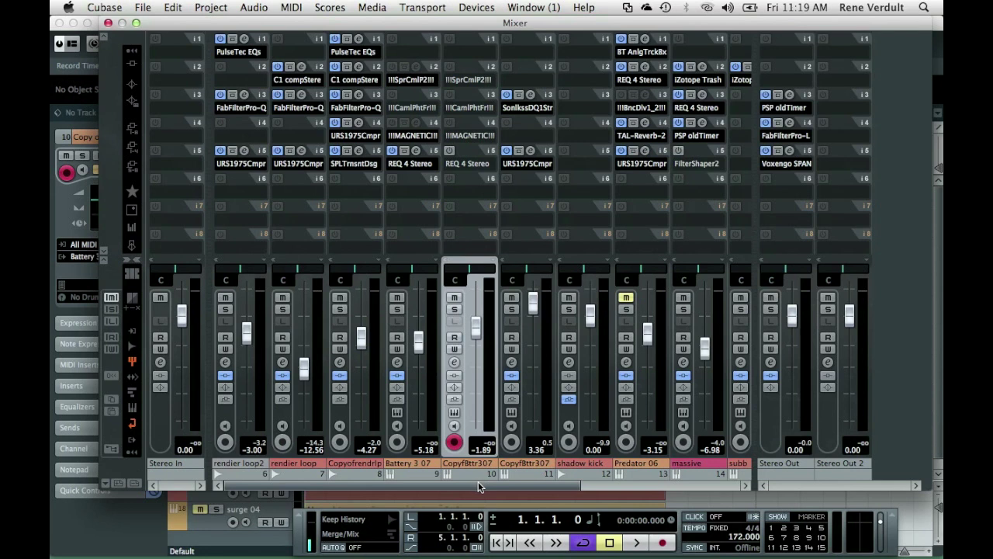
- Audition the rendier loop channel soloed in the mixer, remove its solo, and close the mixer
{"action": "left_click", "coordinate": [283, 310]}
{"action": "key", "text": "space"}
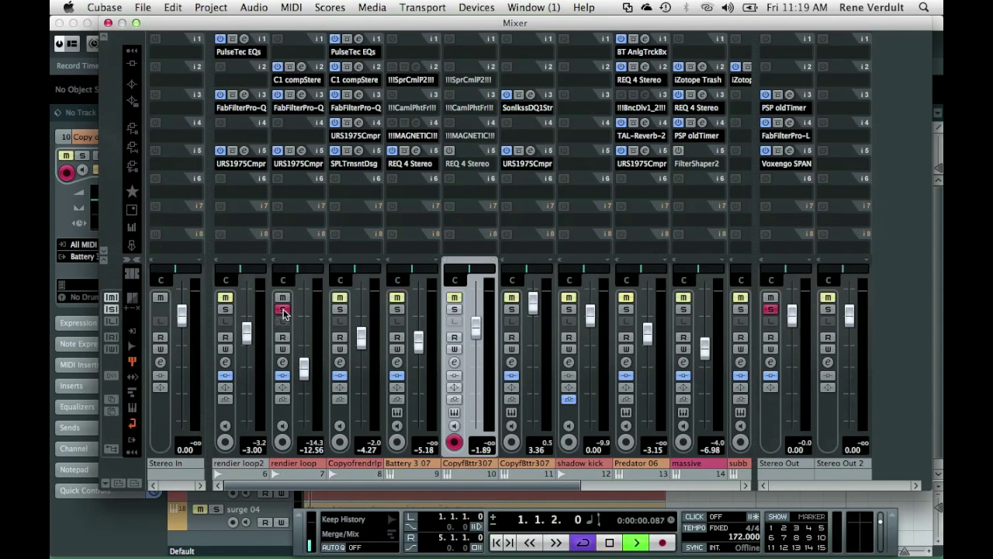
{"action": "key", "text": "space"}
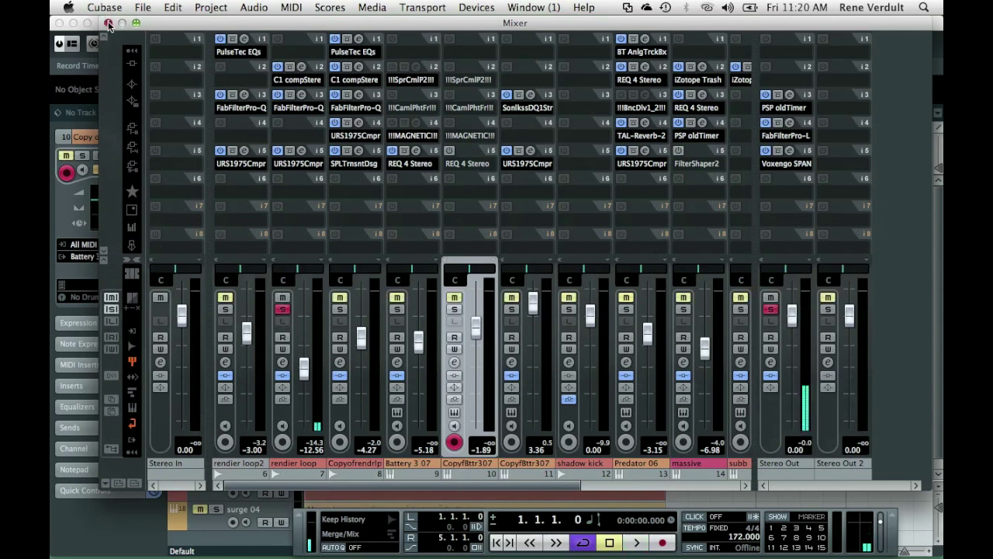
{"action": "left_click", "coordinate": [282, 308]}
{"action": "left_click", "coordinate": [107, 24]}
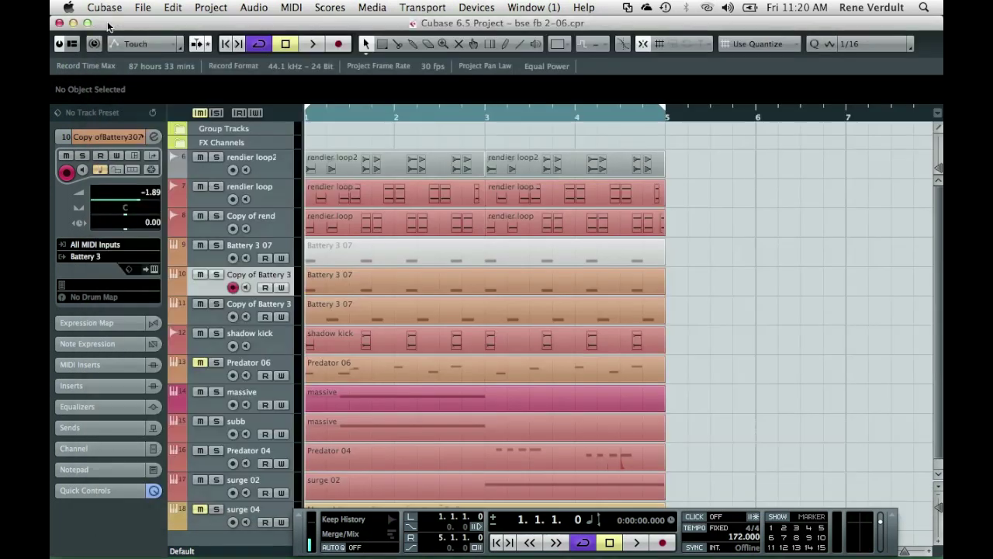
- Solo the rendier loop track in the arrangement, play it briefly, and stop playback
{"action": "left_click", "coordinate": [262, 200]}
{"action": "left_click", "coordinate": [217, 186]}
{"action": "key", "text": "space"}
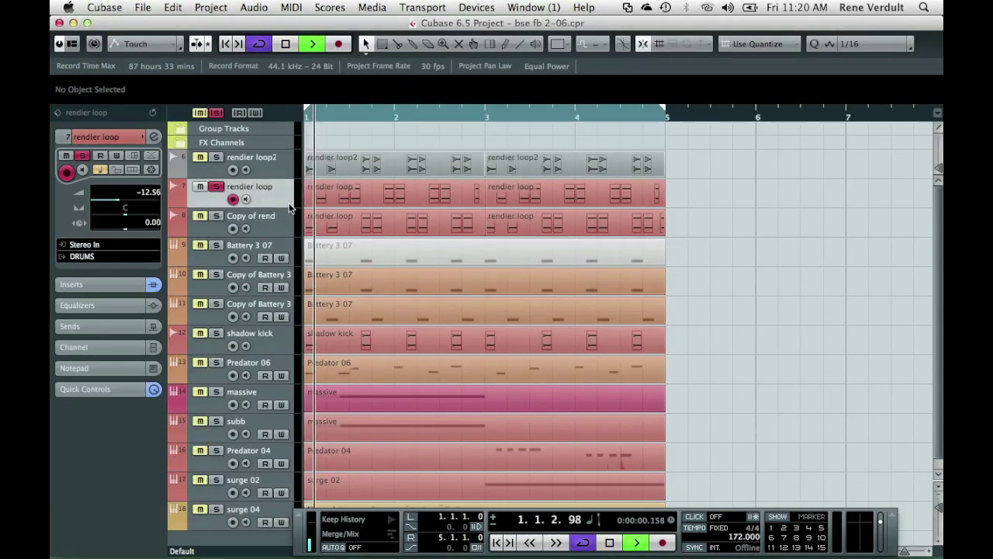
{"action": "key", "text": "space"}
- Switch the solo from rendier loop to rendier loop2, and listen to that track alone
{"action": "left_click", "coordinate": [216, 157]}
{"action": "left_click", "coordinate": [217, 186]}
{"action": "key", "text": "space"}
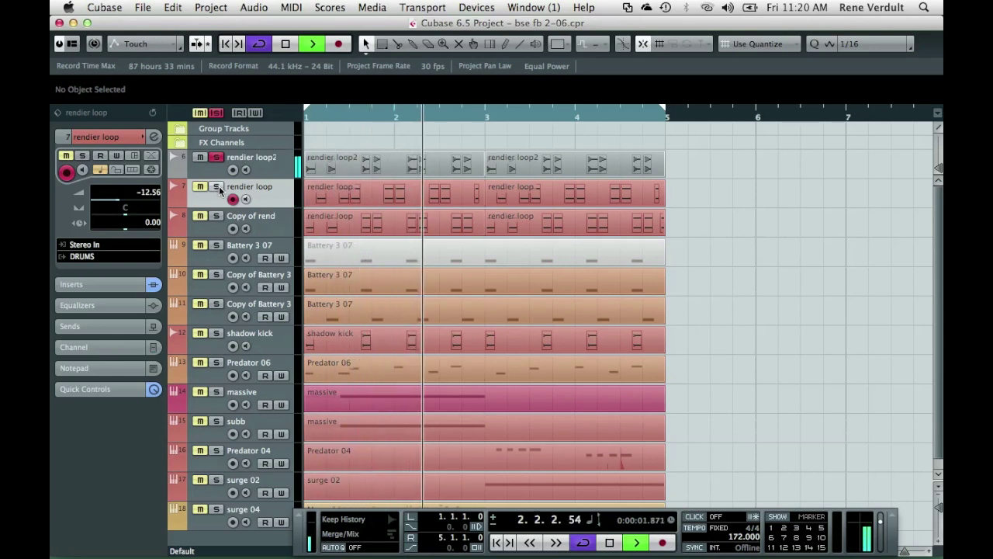
{"action": "key", "text": "space"}
- Add rendier loop to the solo, and listen to it together with rendier loop2
{"action": "left_click", "coordinate": [216, 186]}
{"action": "key", "text": "space"}
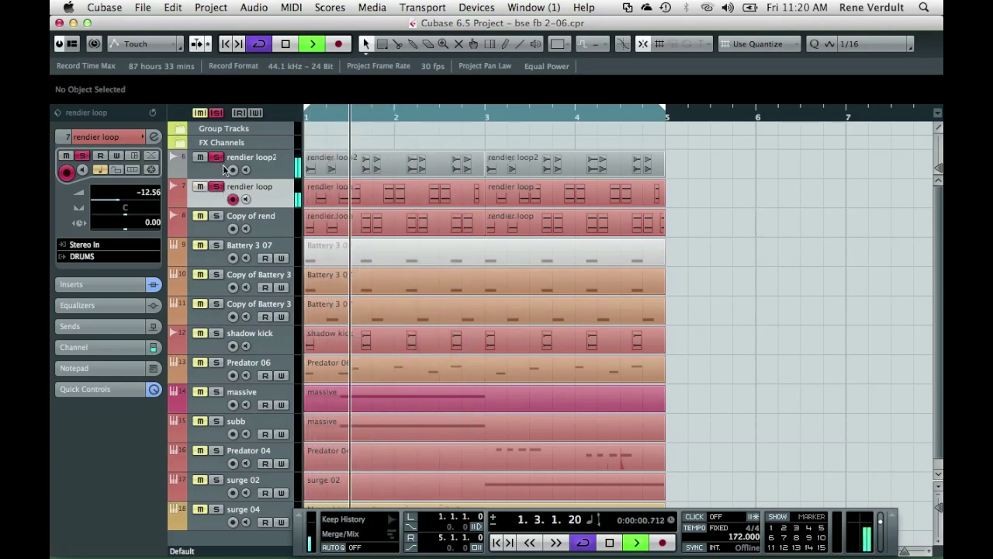
{"action": "key", "text": "space"}
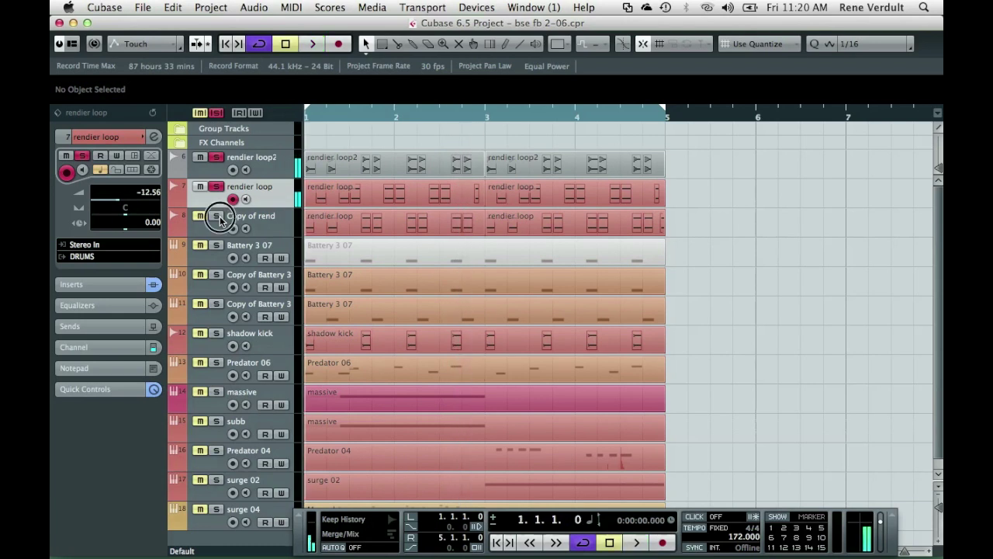
- Solo only the copy of rendier loop on track 8, listen to it, and deactivate its solo
{"action": "left_click", "coordinate": [216, 216]}
{"action": "left_click", "coordinate": [217, 187]}
{"action": "key", "text": "space"}
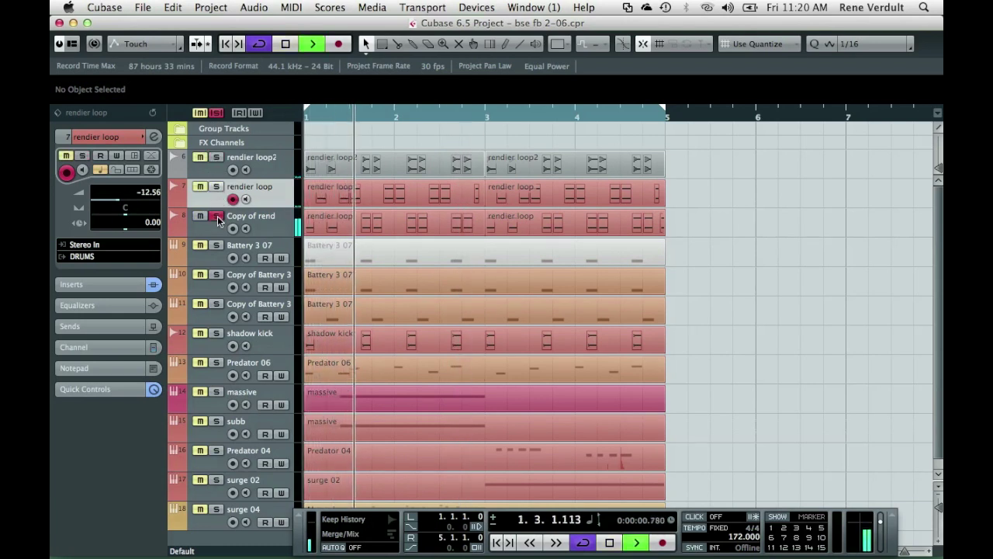
{"action": "left_click", "coordinate": [271, 221]}
{"action": "key", "text": "space"}
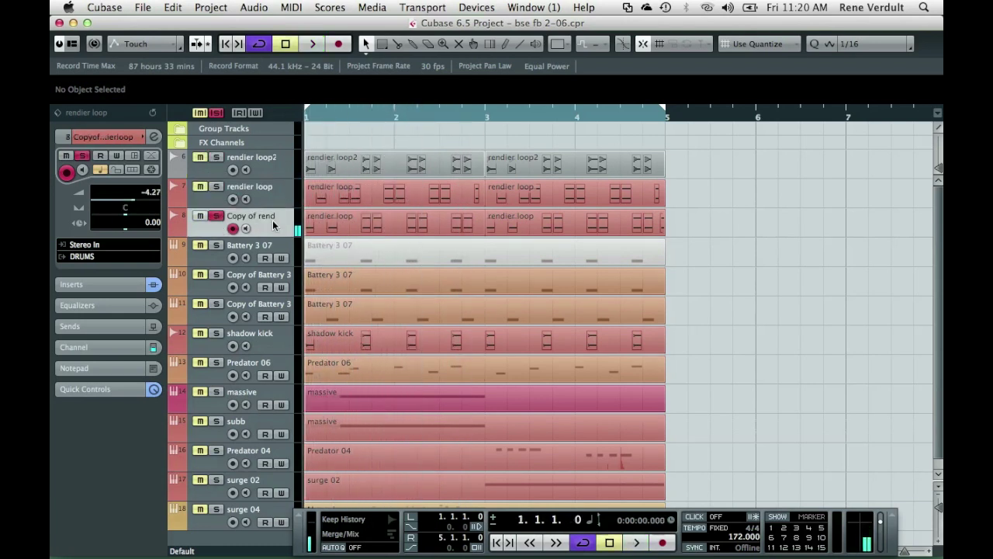
{"action": "left_click", "coordinate": [216, 217]}
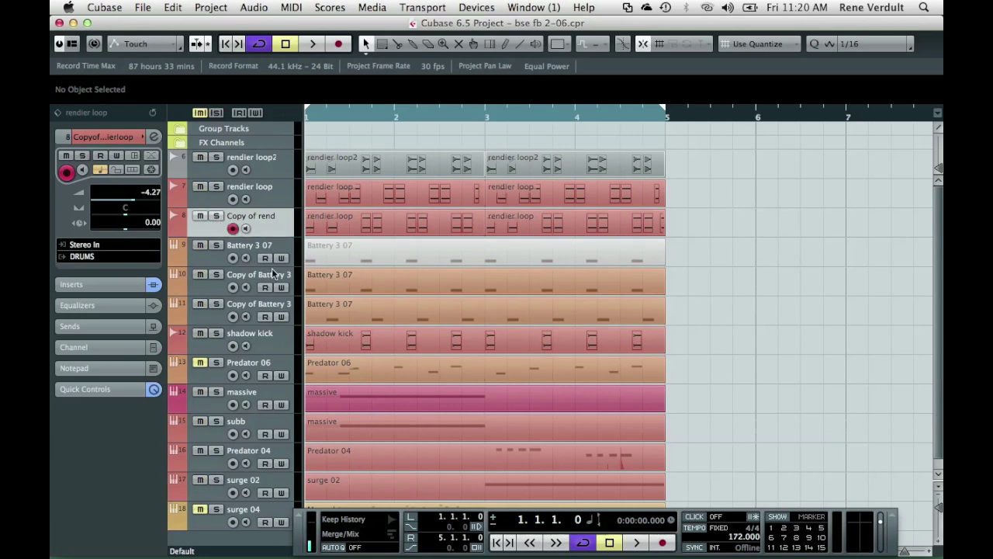
- Select the shadow kick track and open the mixer
{"action": "left_click", "coordinate": [272, 337]}
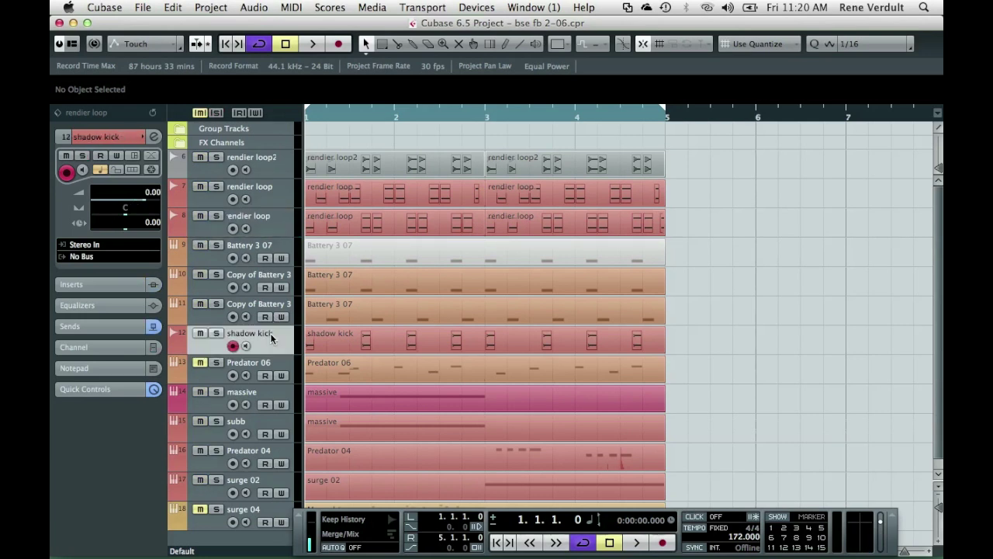
{"action": "key", "text": "F3"}
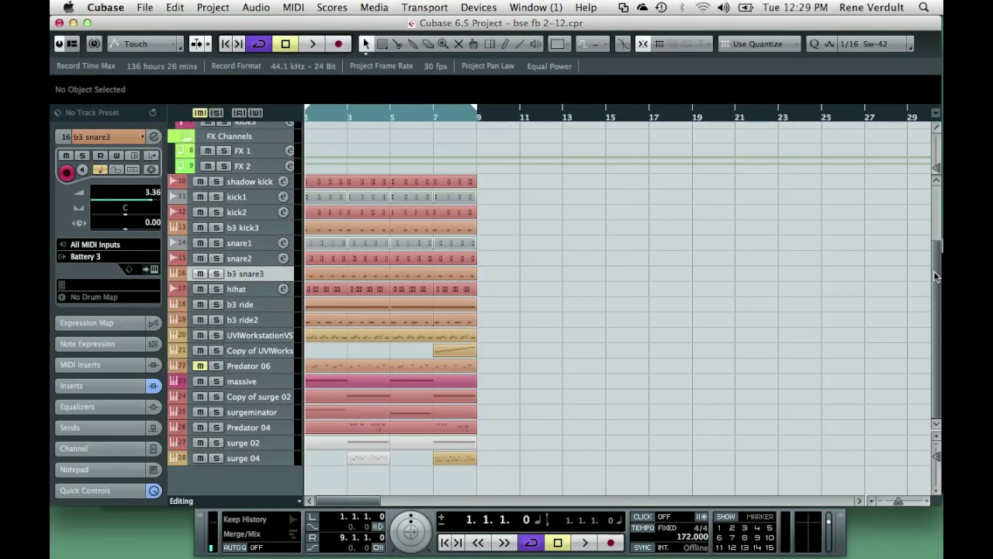
- Look through the group, FX and instrument tracks of bse fb 2-12.cpr, and select the tracks kick1 through b3 kick3
{"action": "left_click_drag", "start_coordinate": [933, 270], "coordinate": [933, 216]}
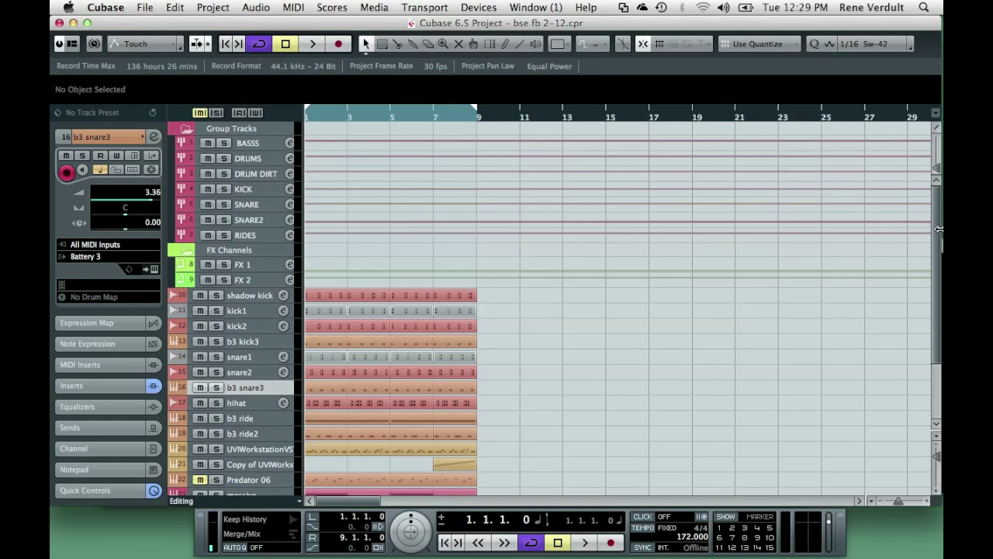
{"action": "left_click_drag", "start_coordinate": [937, 235], "coordinate": [934, 294]}
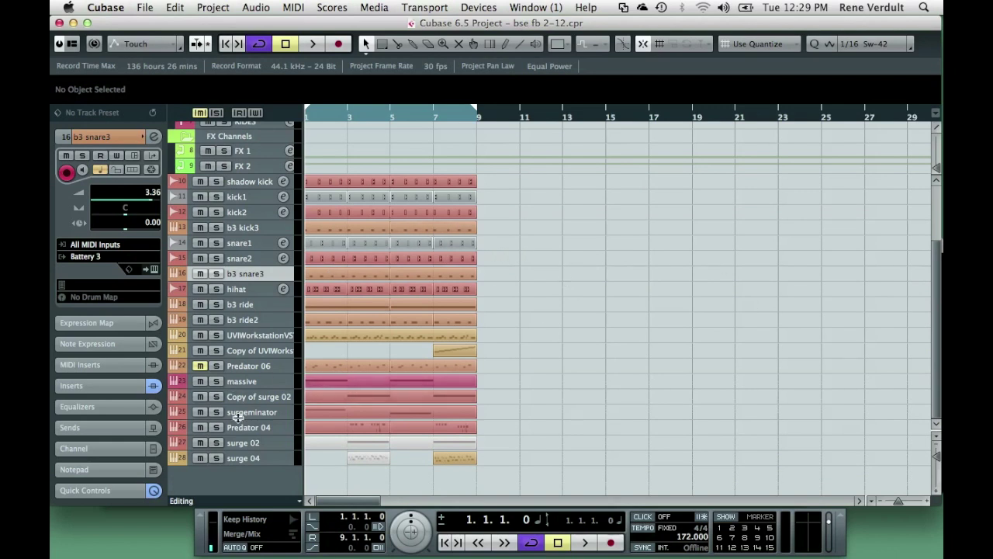
{"action": "left_click", "coordinate": [246, 199]}
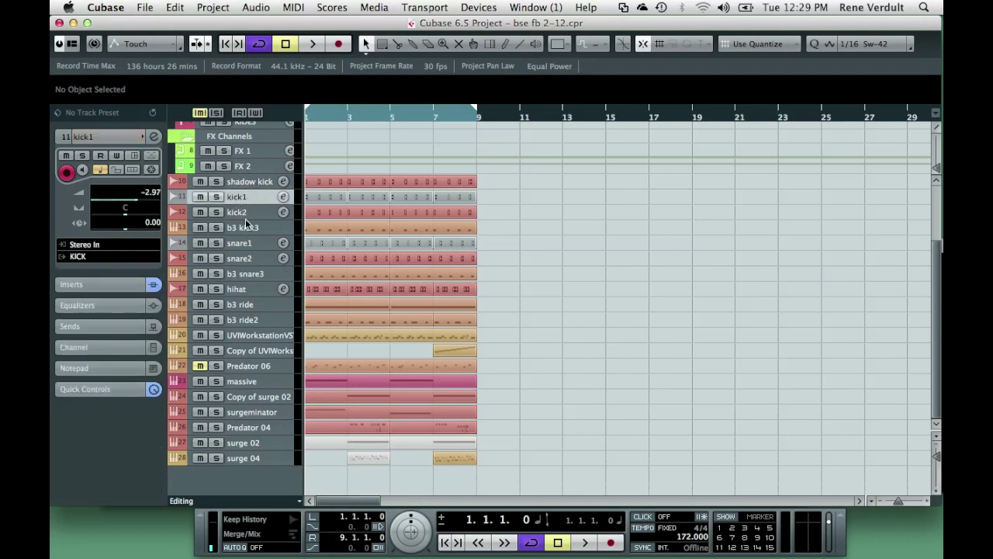
{"action": "left_click", "coordinate": [247, 230], "text": "shift"}
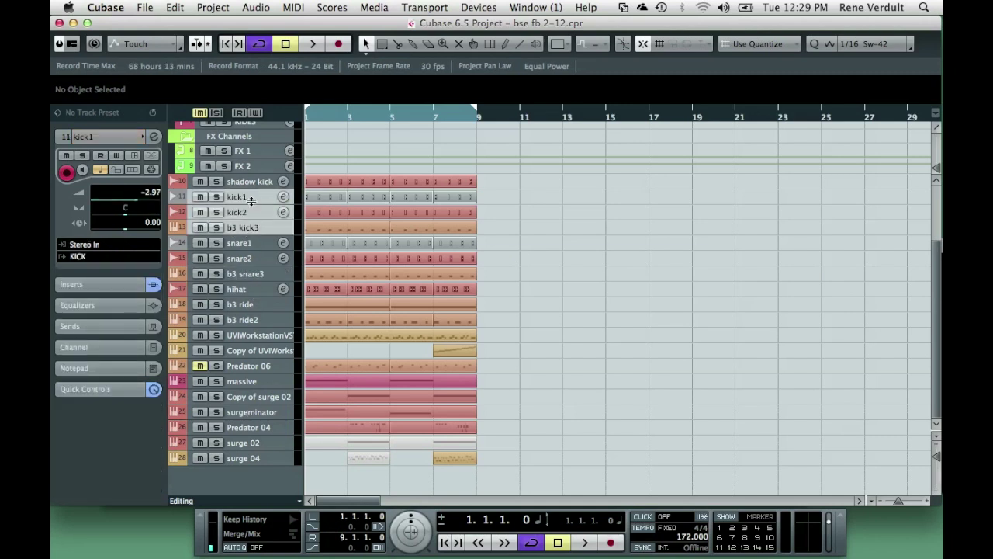
- Select the tracks snare1 through b3 snare3, followed by the hihat track alone
{"action": "left_click", "coordinate": [257, 247]}
{"action": "left_click", "coordinate": [250, 273], "text": "shift"}
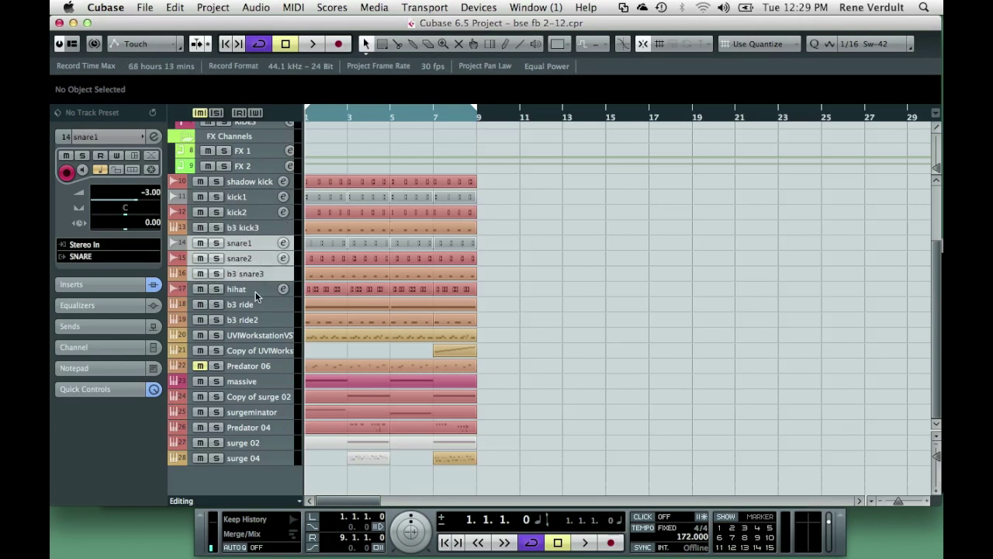
{"action": "left_click", "coordinate": [251, 289]}
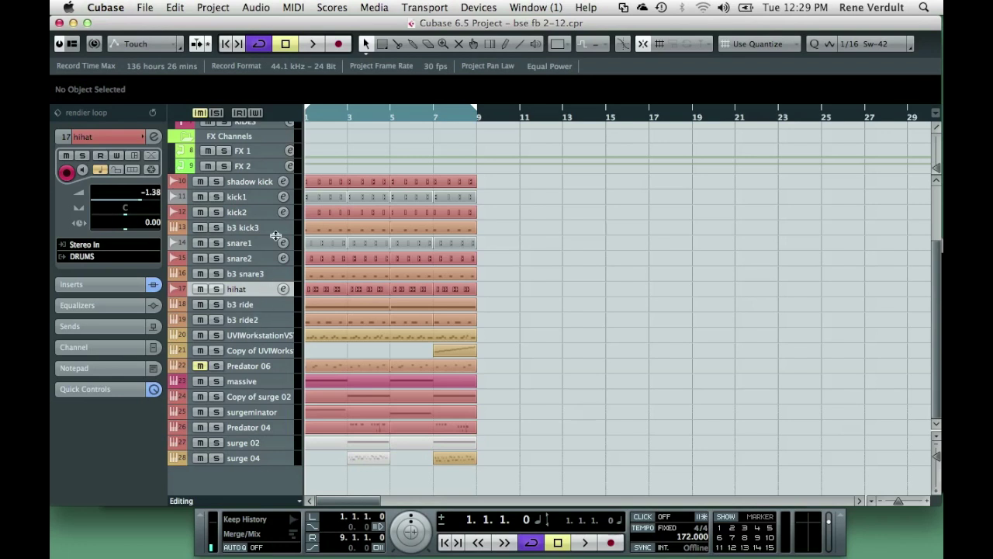
- Solo the shadow kick track and open the mixer
{"action": "left_click", "coordinate": [246, 183]}
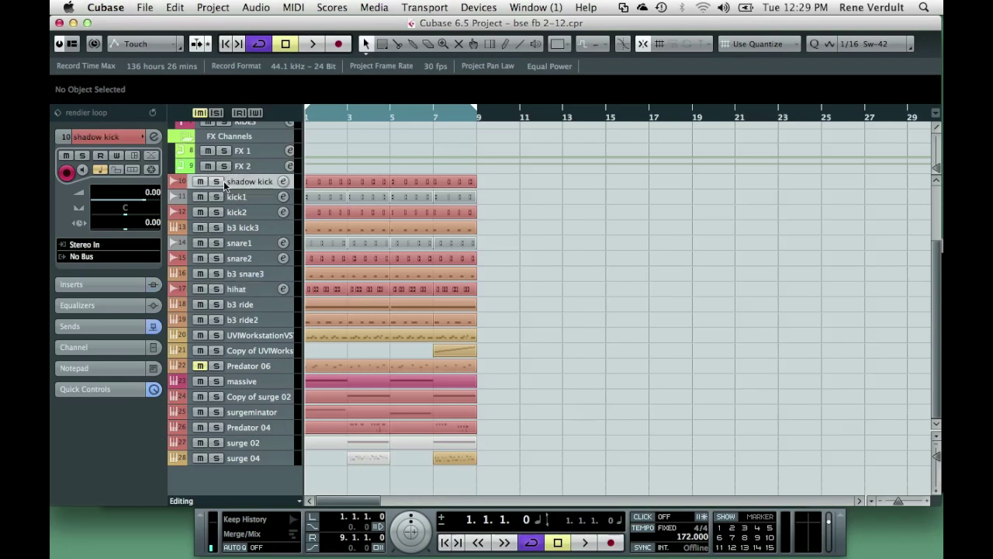
{"action": "left_click", "coordinate": [217, 181]}
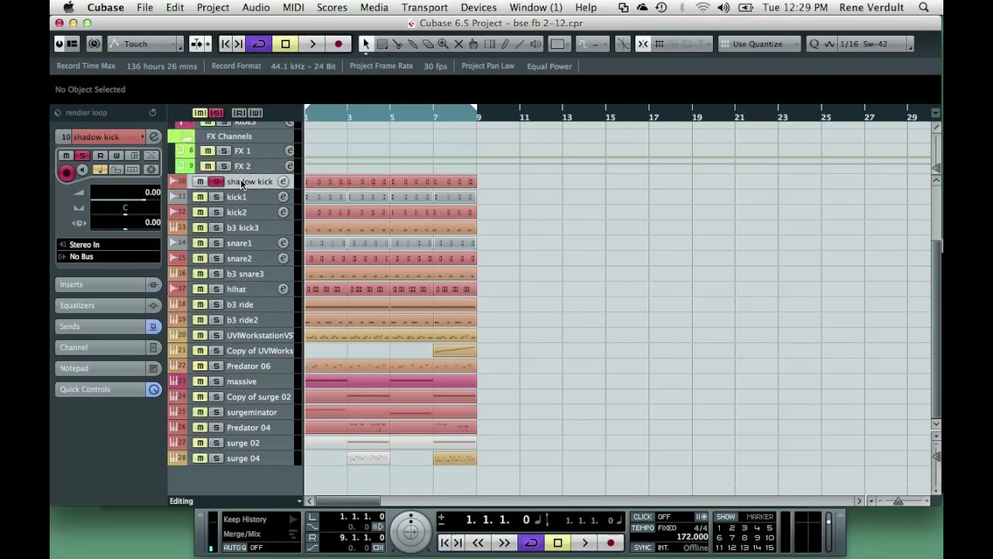
{"action": "key", "text": "F3"}
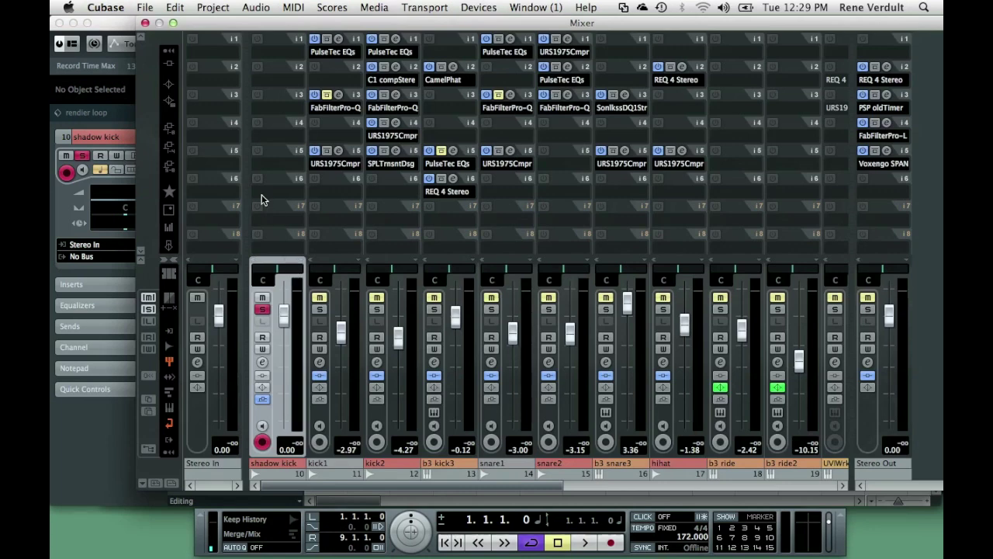
- Check the shadow kick's input/output routing in the mixer, hide the routing section, reposition the window, and close it
{"action": "left_click", "coordinate": [141, 39]}
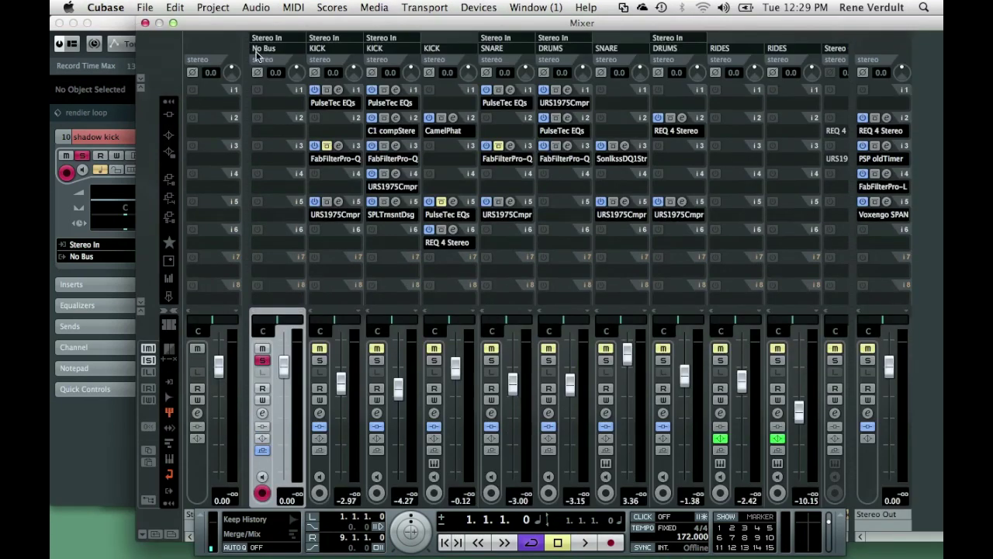
{"action": "left_click", "coordinate": [142, 80]}
{"action": "left_click_drag", "start_coordinate": [241, 83], "coordinate": [204, 31]}
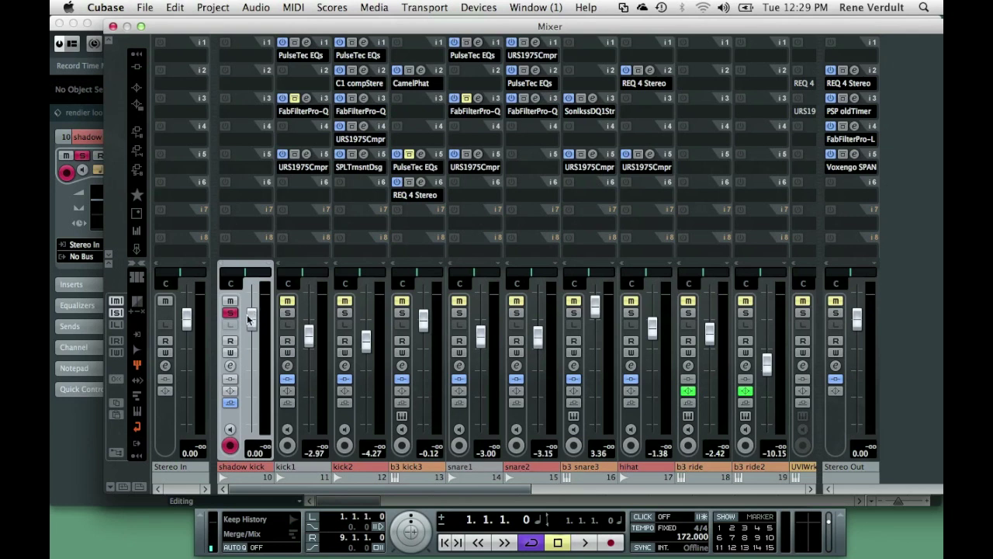
{"action": "left_click", "coordinate": [113, 27]}
- Inspect the first audio event of the shadow kick part in the Audio Part Editor, close the editor, and unsolo the track
{"action": "double_click", "coordinate": [363, 181]}
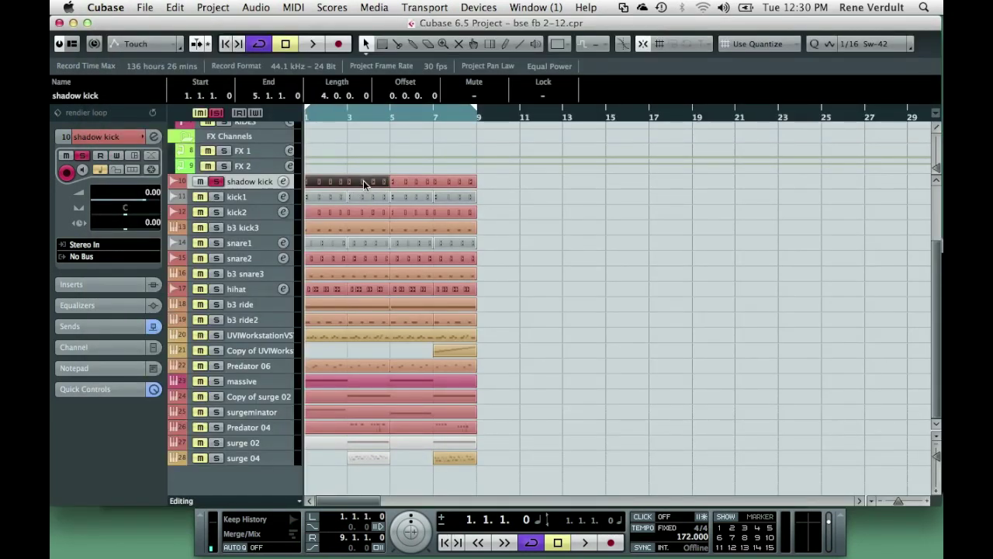
{"action": "left_click", "coordinate": [129, 98]}
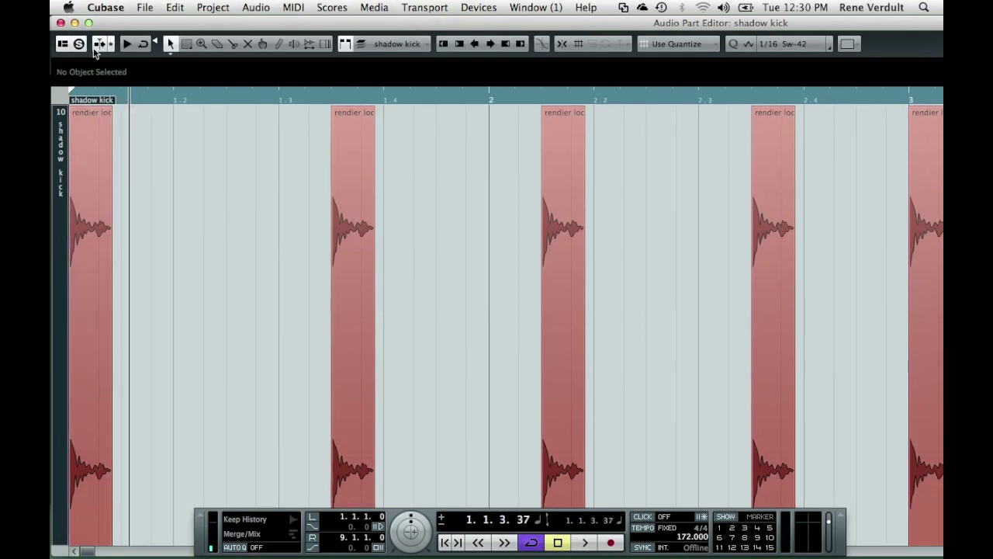
{"action": "left_click", "coordinate": [107, 490]}
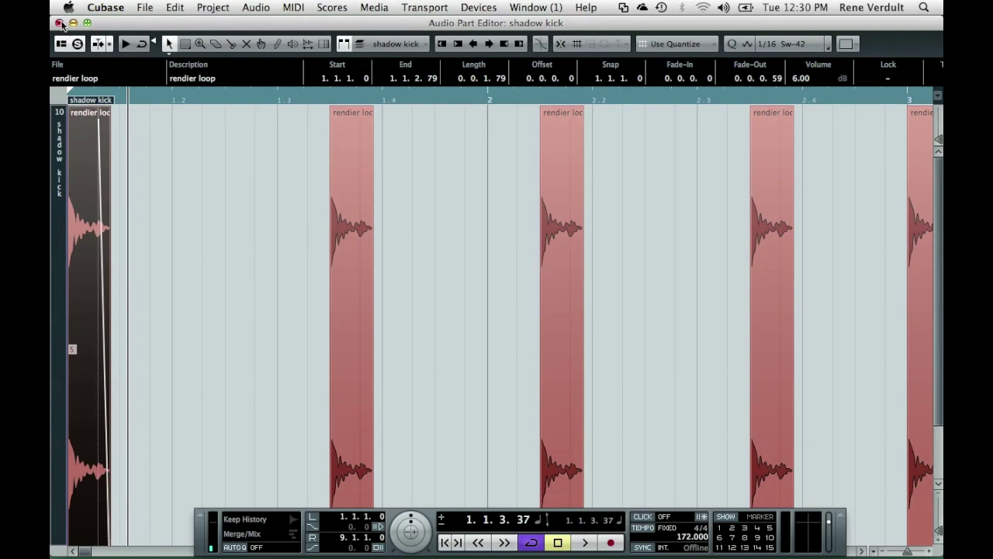
{"action": "left_click", "coordinate": [59, 23]}
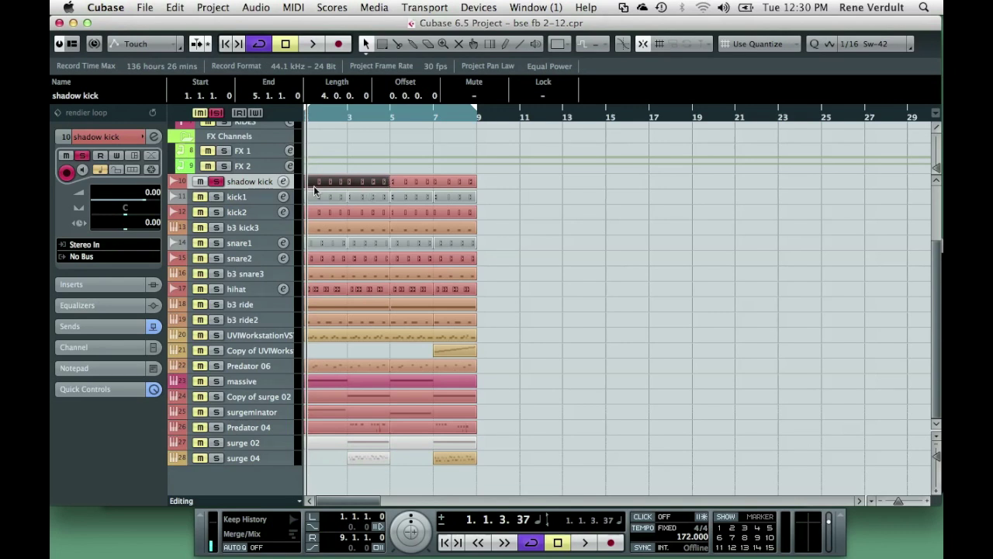
{"action": "left_click", "coordinate": [218, 182]}
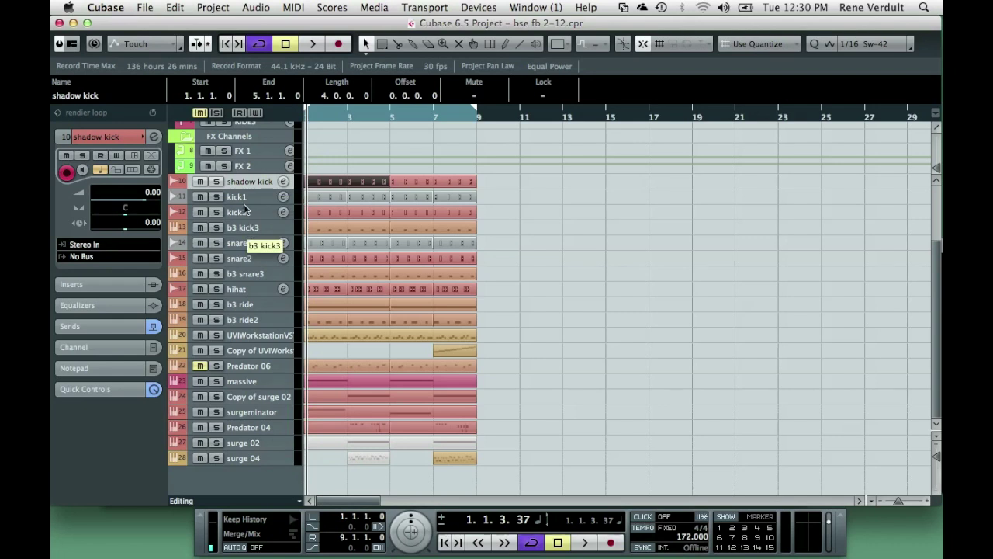
- Solo kick1, kick2 and b3 kick3, and start playback to hear the three kick layers together
{"action": "left_click", "coordinate": [239, 196]}
{"action": "left_click", "coordinate": [216, 227]}
{"action": "left_click", "coordinate": [216, 212]}
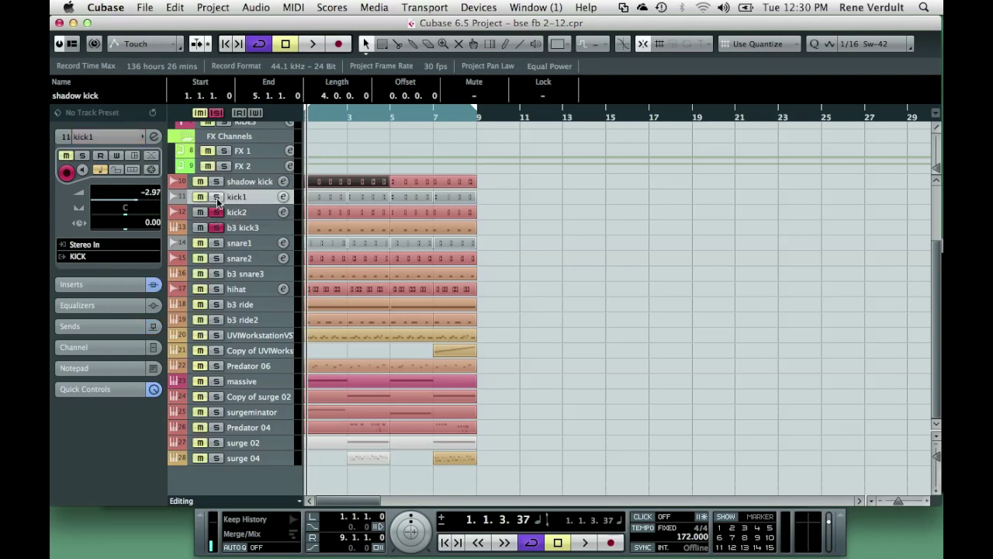
{"action": "left_click", "coordinate": [216, 196]}
{"action": "key", "text": "space"}
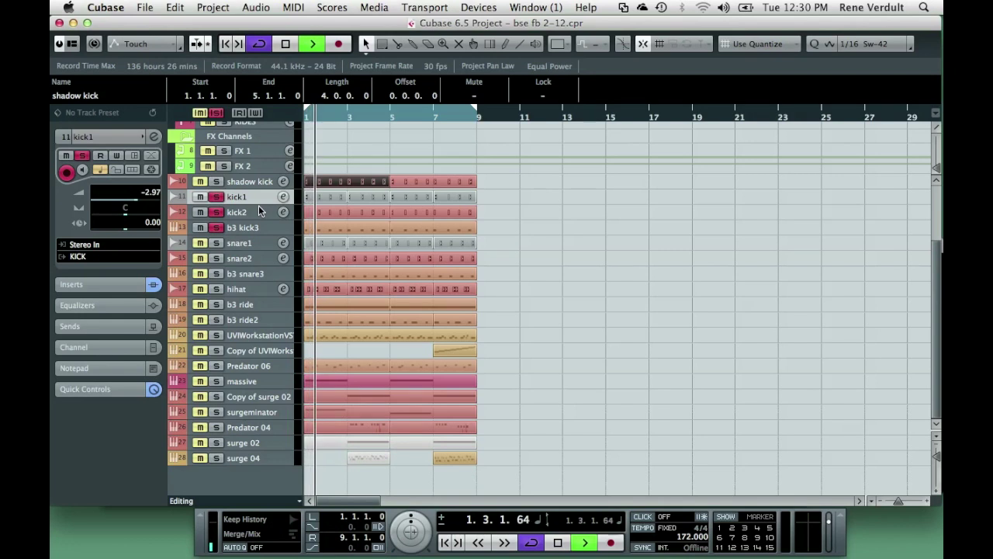
- Stop playback and unsolo the three kick layers: b3 kick3, kick2 and kick1
{"action": "key", "text": "space"}
{"action": "left_click", "coordinate": [216, 227]}
{"action": "left_click", "coordinate": [217, 211]}
{"action": "left_click", "coordinate": [216, 197]}
- Solo snare1, snare2 and b3 snare3, then play the three snare layers together briefly and stop
{"action": "left_click", "coordinate": [217, 243]}
{"action": "left_click", "coordinate": [216, 259]}
{"action": "left_click", "coordinate": [233, 274]}
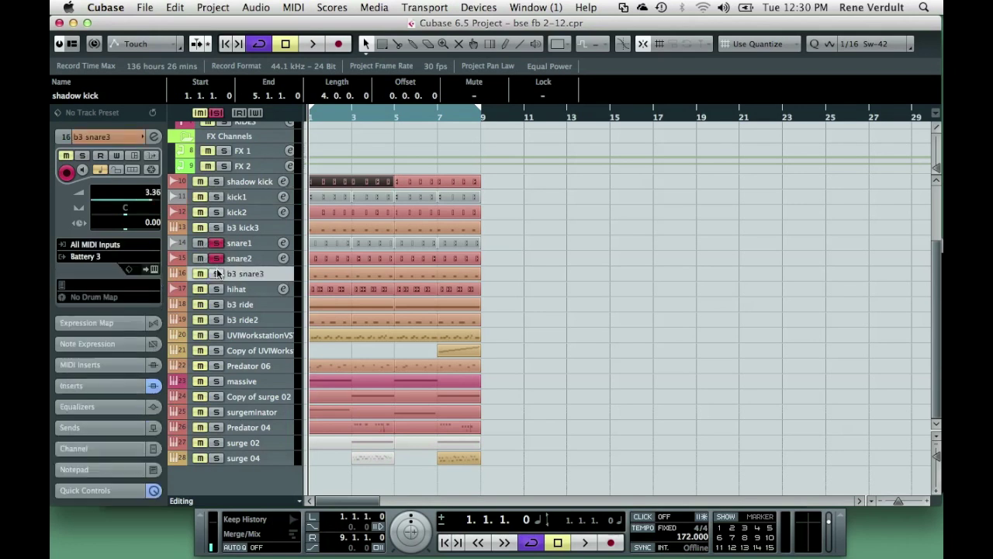
{"action": "left_click", "coordinate": [216, 273]}
{"action": "key", "text": "space"}
{"action": "key", "text": "space"}
- Open the mixer and inspect the Sonalksis DQ1 insert on b3 snare3, moving its window for a clear view, and close it
{"action": "key", "text": "F3"}
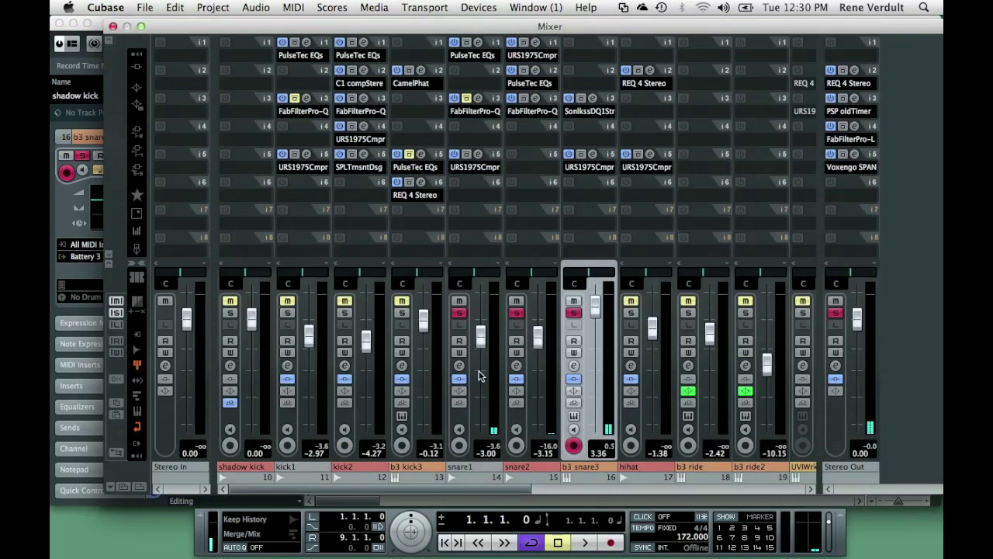
{"action": "left_click", "coordinate": [594, 99]}
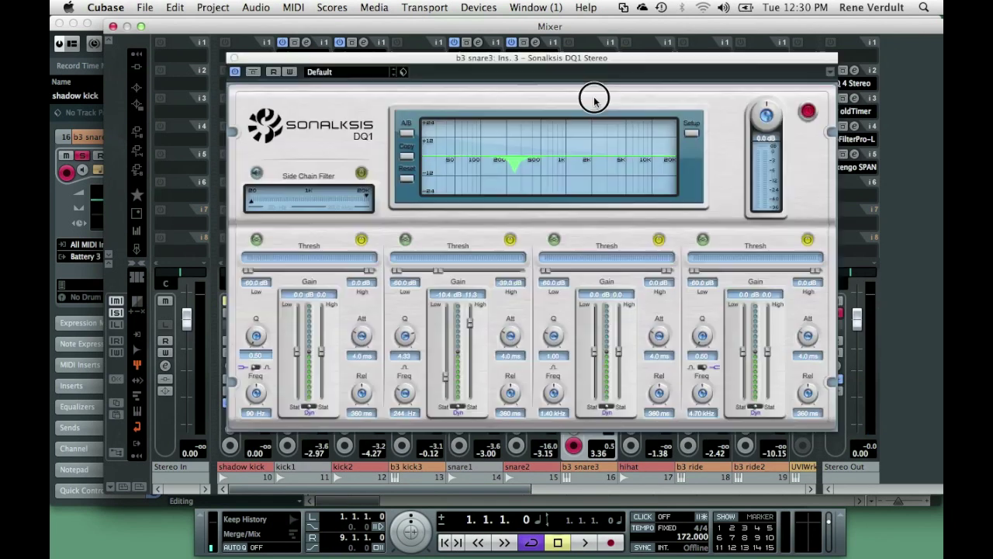
{"action": "left_click_drag", "start_coordinate": [568, 61], "coordinate": [502, 44]}
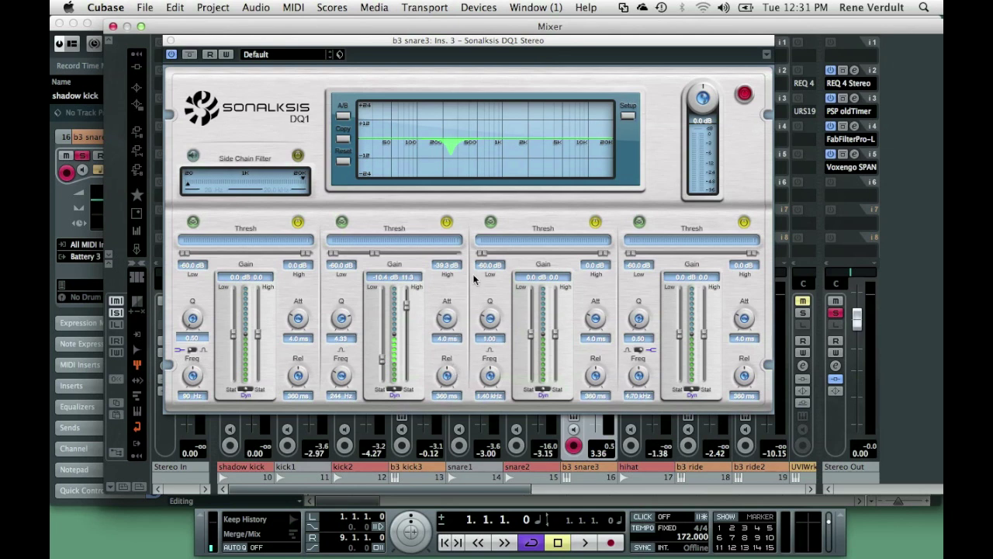
{"action": "left_click_drag", "start_coordinate": [466, 48], "coordinate": [460, 37]}
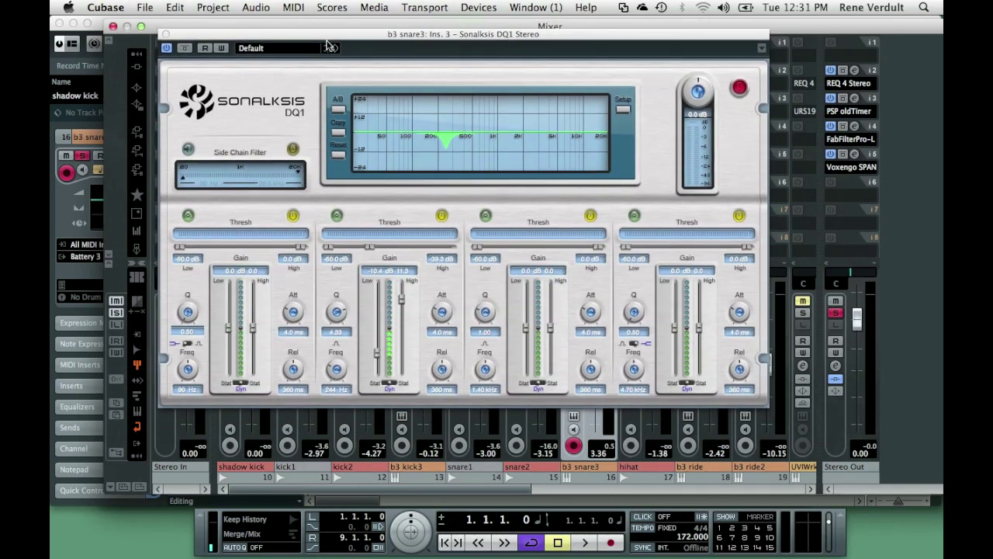
{"action": "left_click", "coordinate": [166, 35]}
- Unsolo snare1 and snare2, compare b3 snare3 with the Sonalksis DQ1 bypassed and active during playback, and close the plug-in
{"action": "left_click", "coordinate": [458, 312]}
{"action": "left_click", "coordinate": [516, 311]}
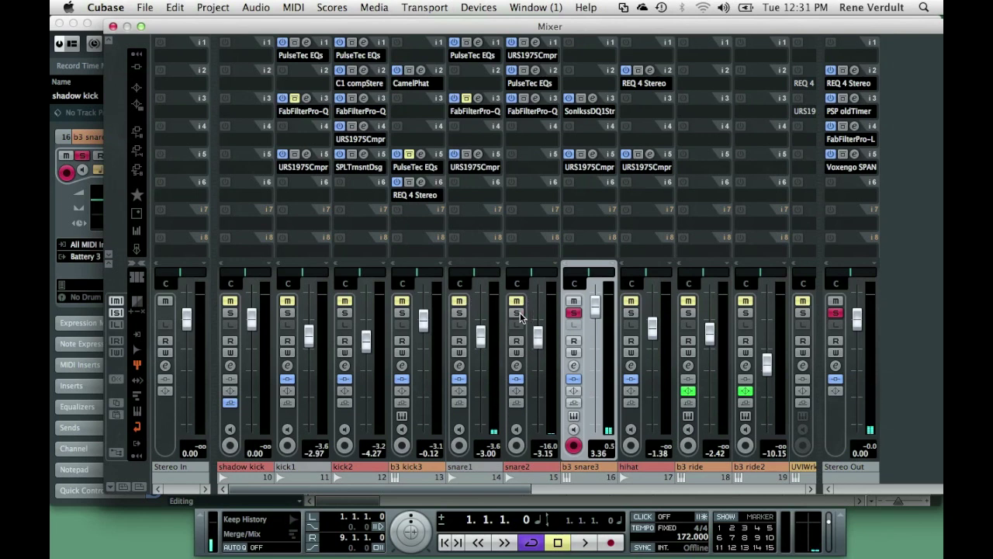
{"action": "left_click", "coordinate": [593, 101]}
{"action": "key", "text": "space"}
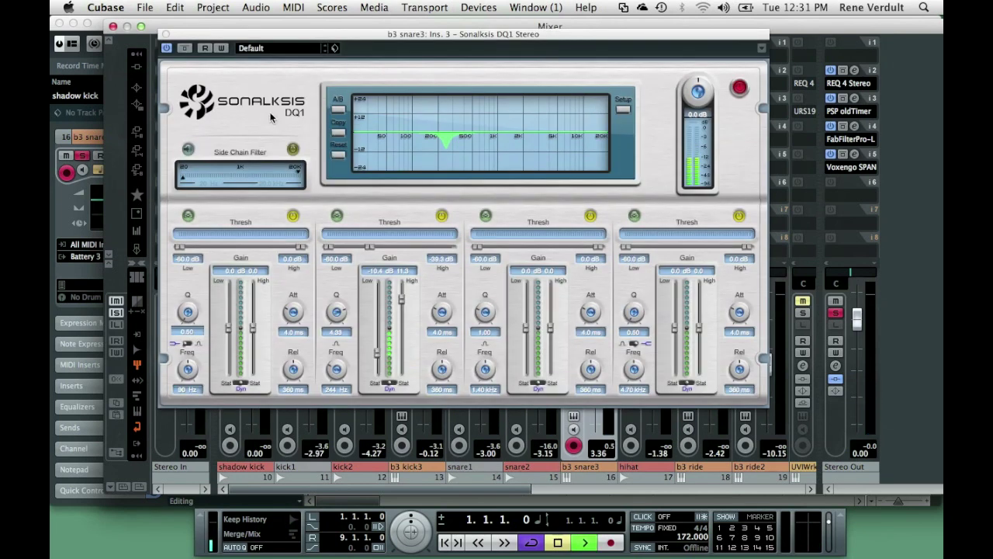
{"action": "left_click", "coordinate": [185, 48]}
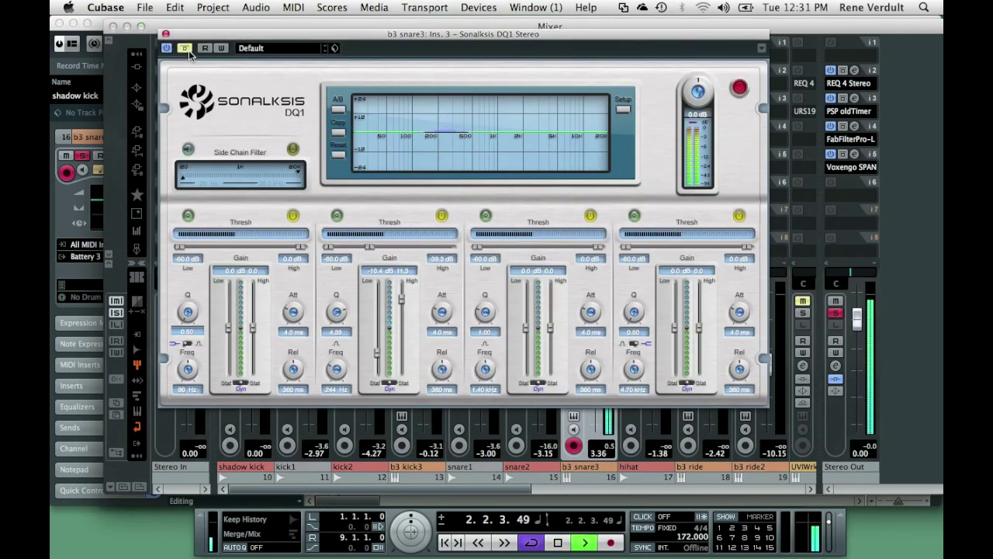
{"action": "left_click", "coordinate": [186, 49]}
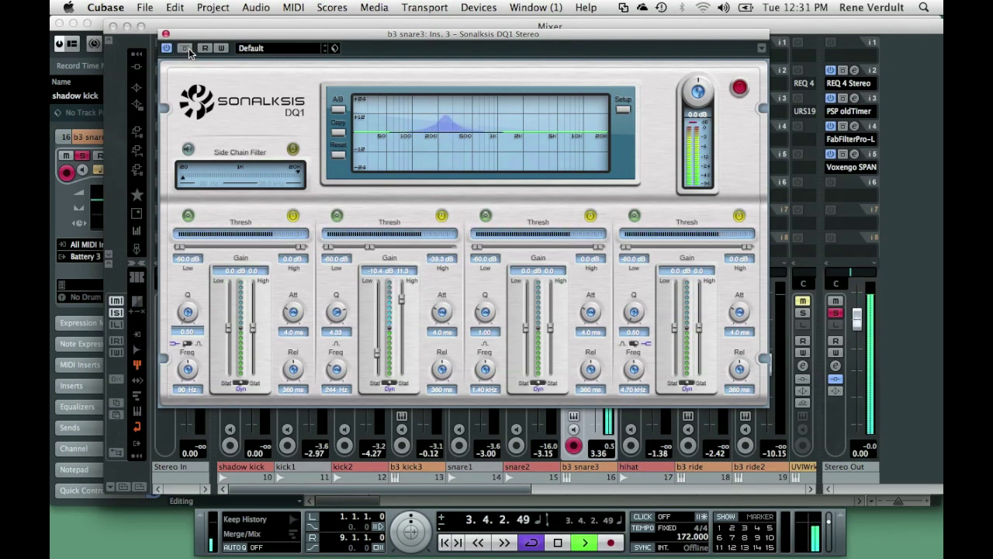
{"action": "key", "text": "space"}
{"action": "left_click", "coordinate": [165, 35]}
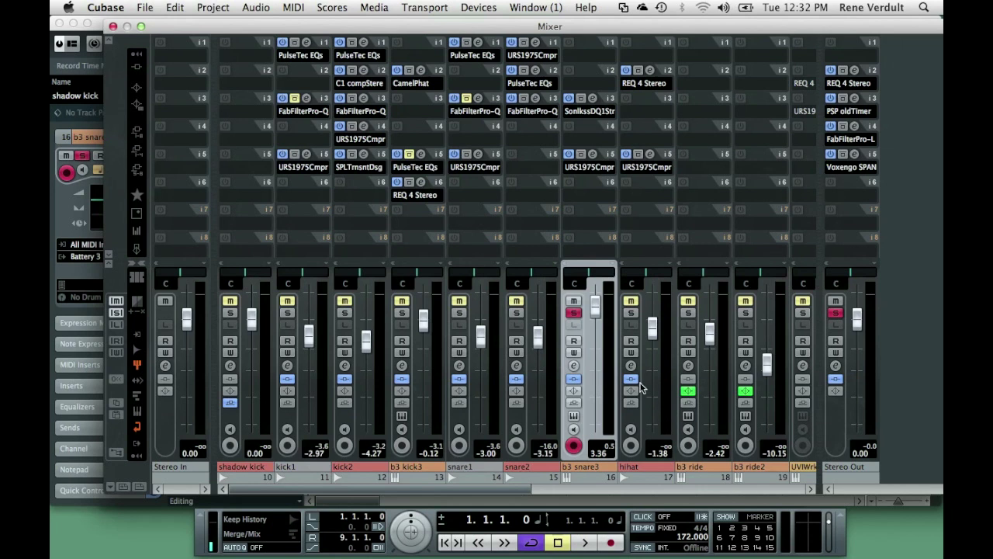
- Solo snare1 and snare2 again for playback, and set the SNARE group's panner to L44/R50 in Mixer 2
{"action": "left_click", "coordinate": [459, 312]}
{"action": "left_click", "coordinate": [516, 313]}
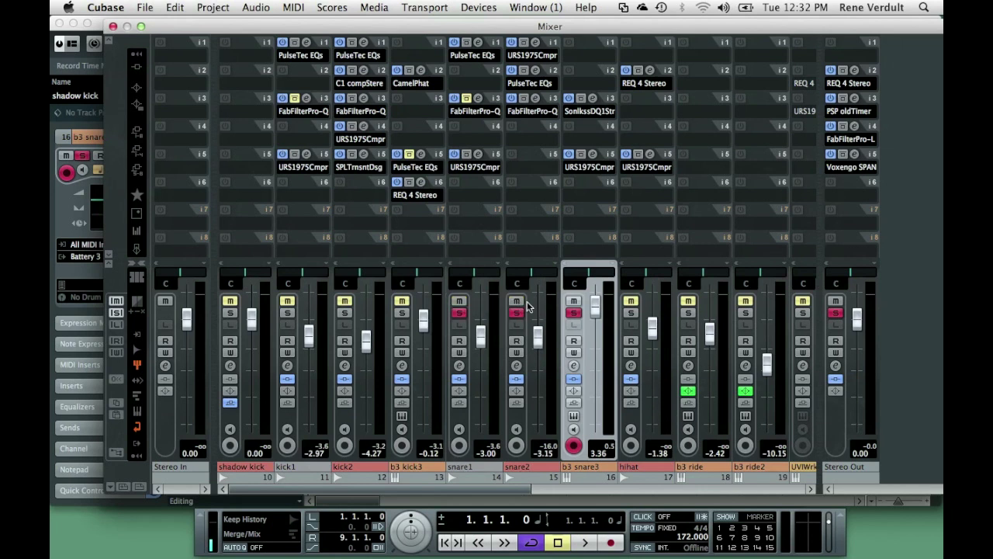
{"action": "key", "text": "space"}
{"action": "key", "text": "super+grave"}
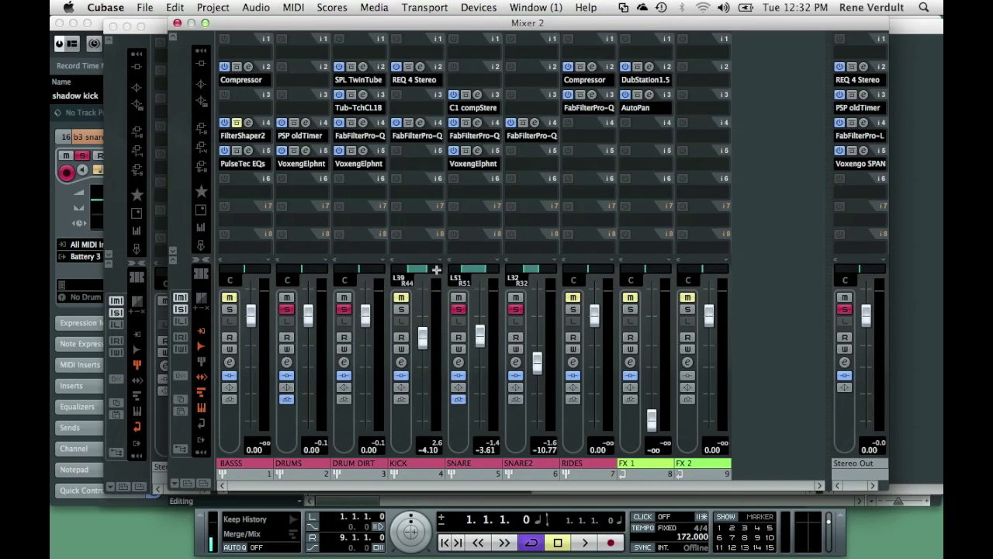
{"action": "left_click_drag", "start_coordinate": [475, 266], "coordinate": [479, 274]}
- Inspect the SNARE group's Voxengo Elephant, FabFilter Pro-Q and C1 compressor inserts one after another, closing each
{"action": "left_click", "coordinate": [478, 151]}
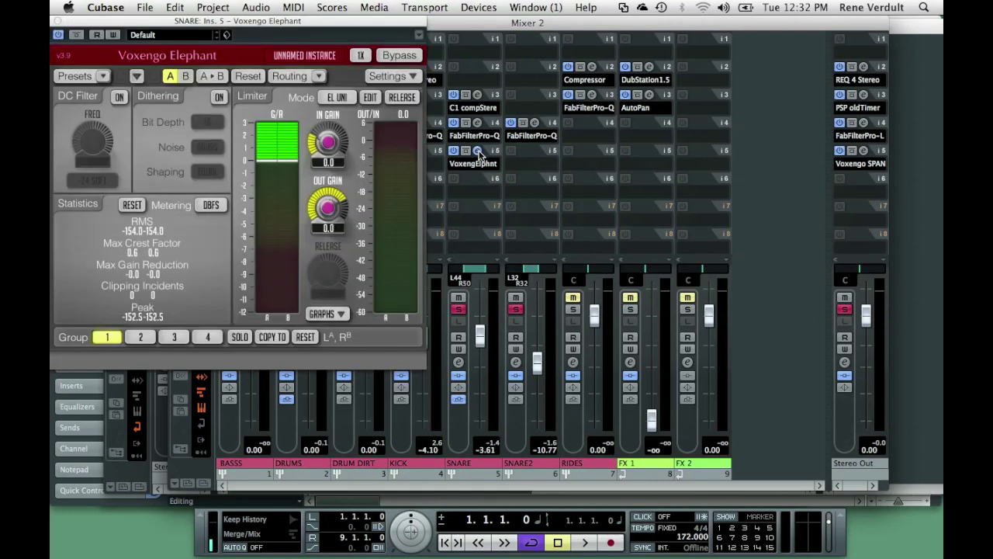
{"action": "left_click", "coordinate": [478, 151]}
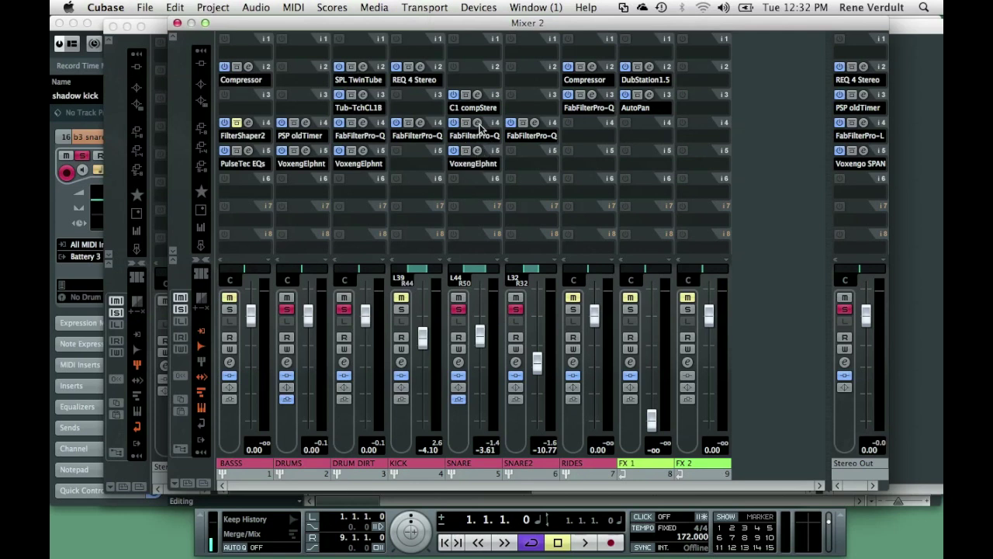
{"action": "left_click", "coordinate": [479, 124]}
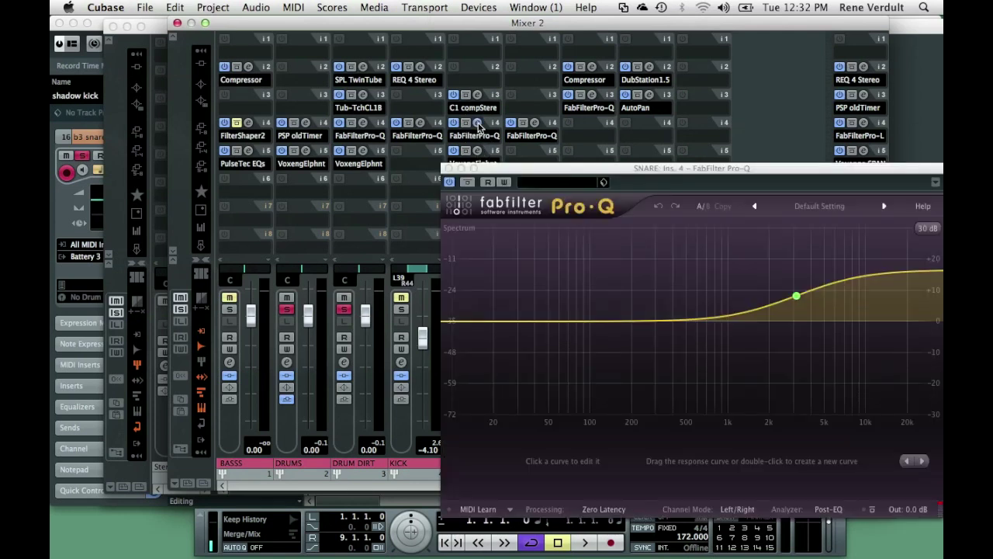
{"action": "left_click", "coordinate": [479, 124]}
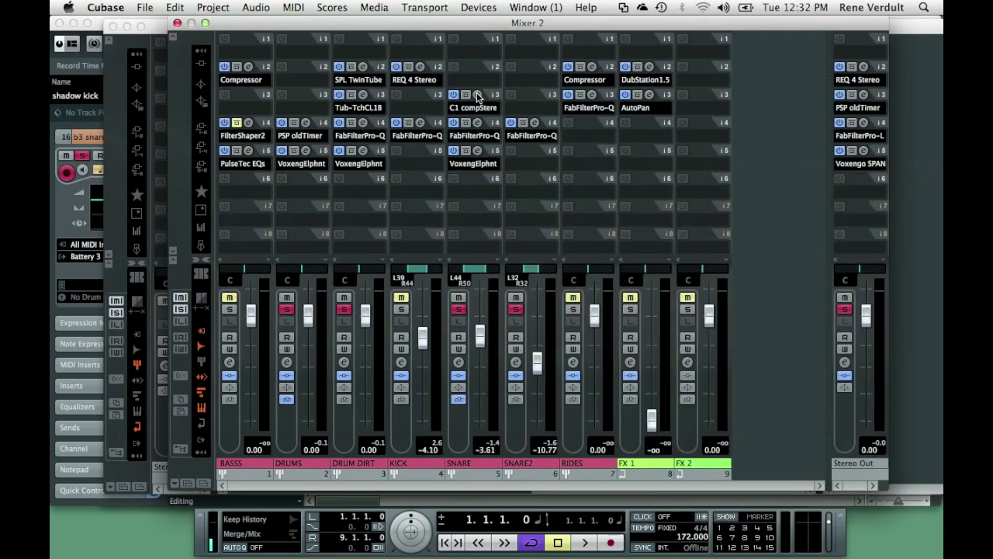
{"action": "left_click", "coordinate": [477, 94]}
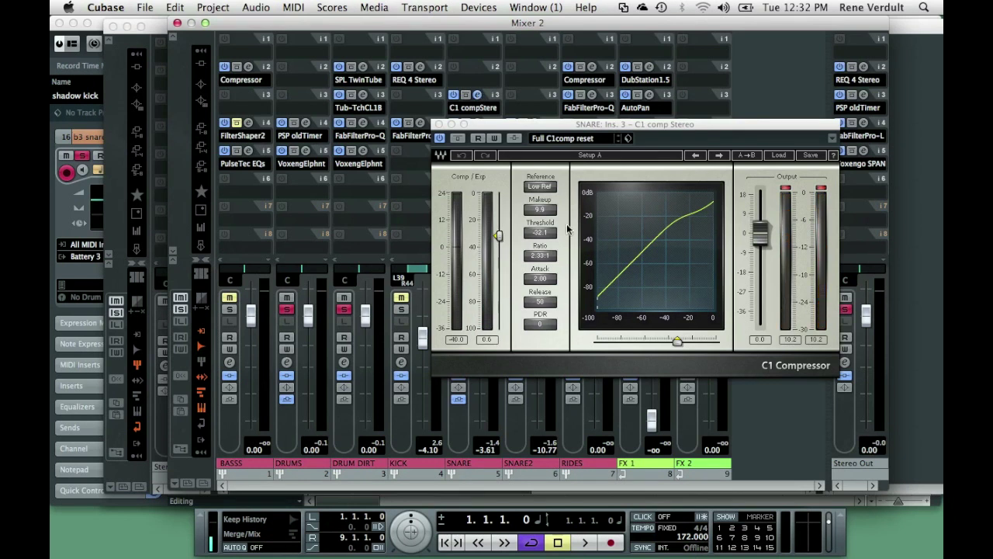
{"action": "left_click_drag", "start_coordinate": [538, 264], "coordinate": [540, 261]}
{"action": "left_click", "coordinate": [438, 125]}
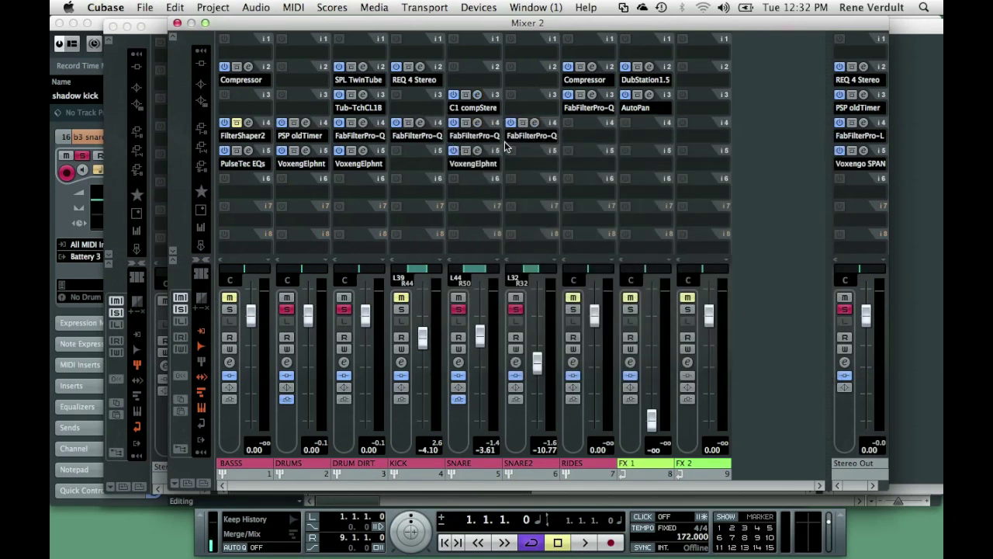
- Open the SNARE group's channel settings, move the window to check its send routing, and close it
{"action": "left_click", "coordinate": [458, 362]}
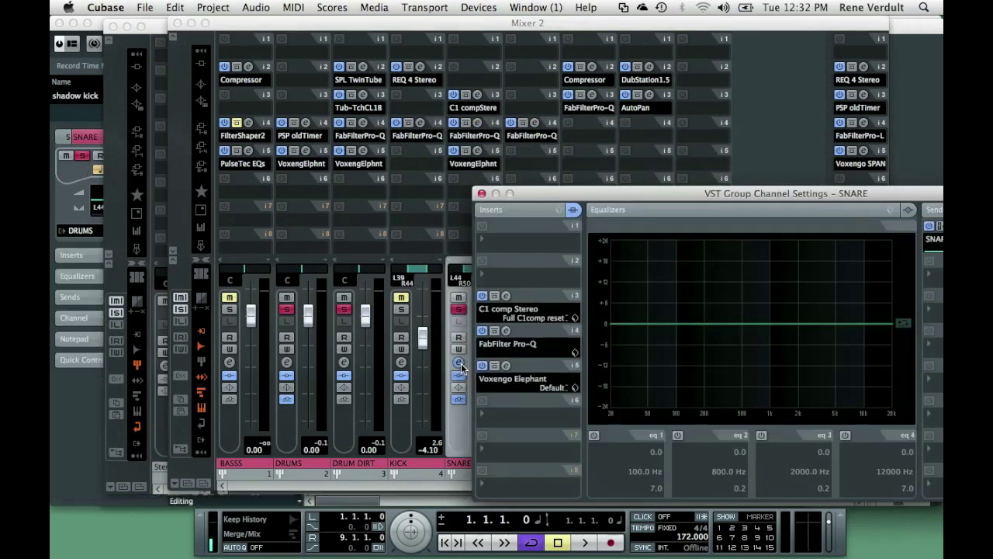
{"action": "left_click_drag", "start_coordinate": [526, 197], "coordinate": [315, 111]}
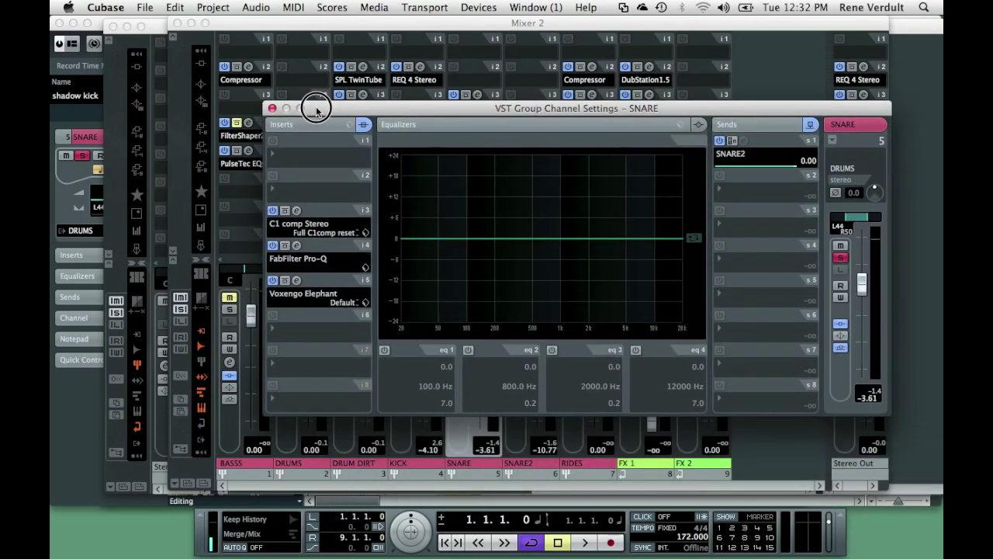
{"action": "left_click", "coordinate": [273, 107]}
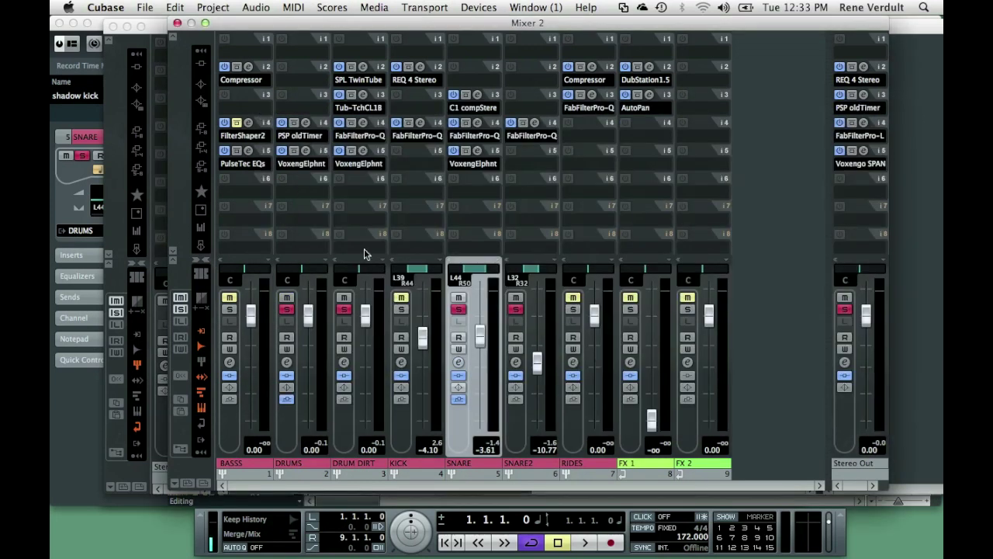
- Examine the FabFilter Pro-Q curve on the SNARE2 group, reopening it for a second look, and close it
{"action": "left_click", "coordinate": [534, 125]}
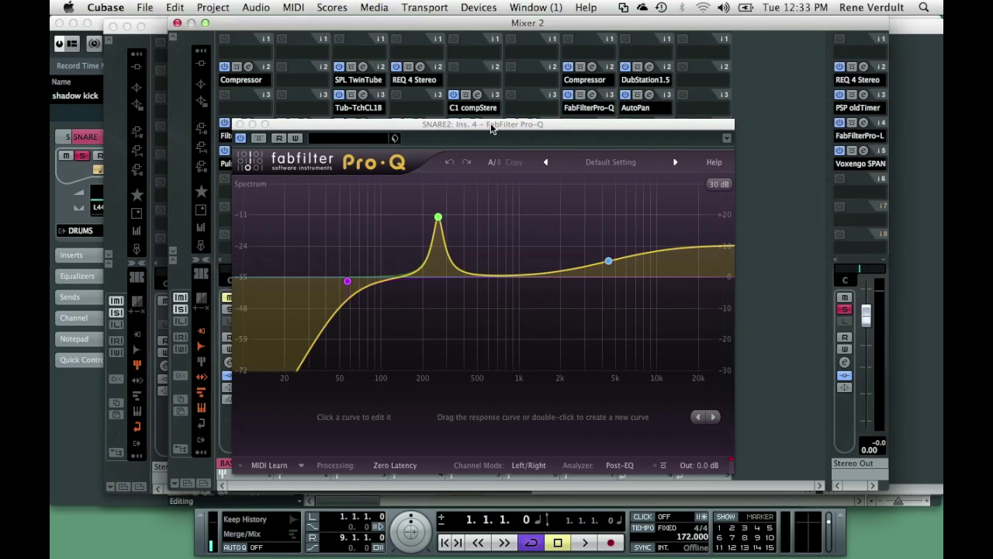
{"action": "left_click", "coordinate": [240, 124]}
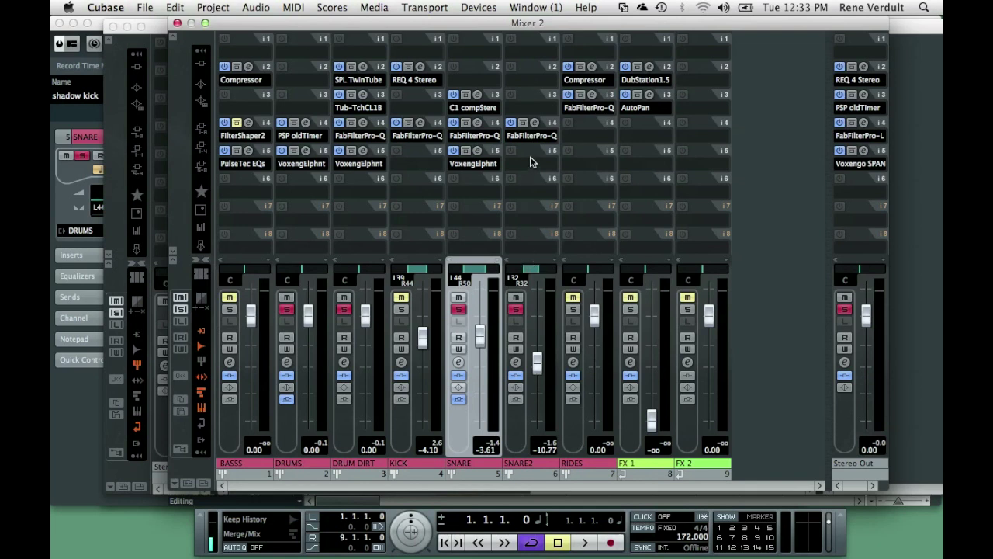
{"action": "left_click", "coordinate": [534, 124]}
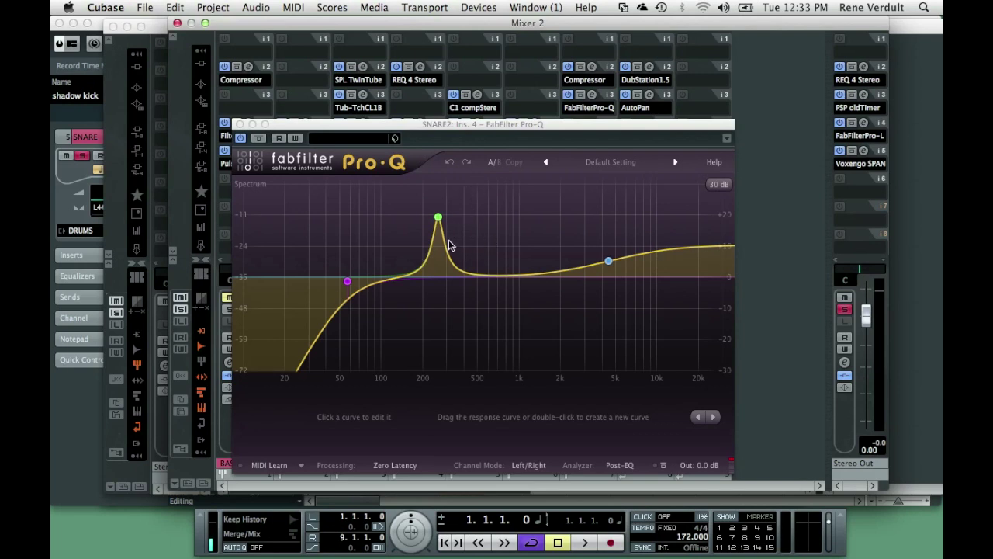
{"action": "key", "text": "super+w"}
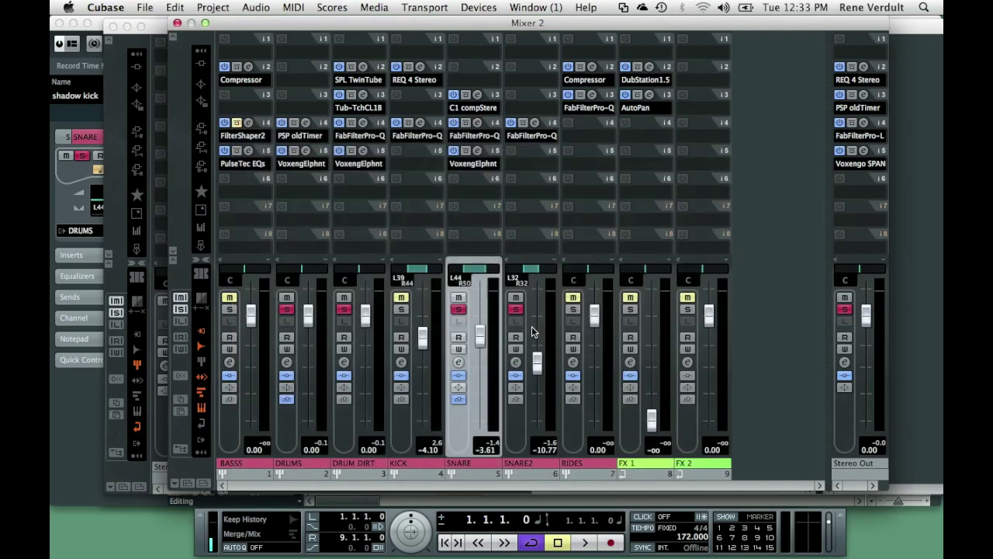
- Play the snares with the SNARE2 group switched out and back in to compare, and stop playback
{"action": "key", "text": "space"}
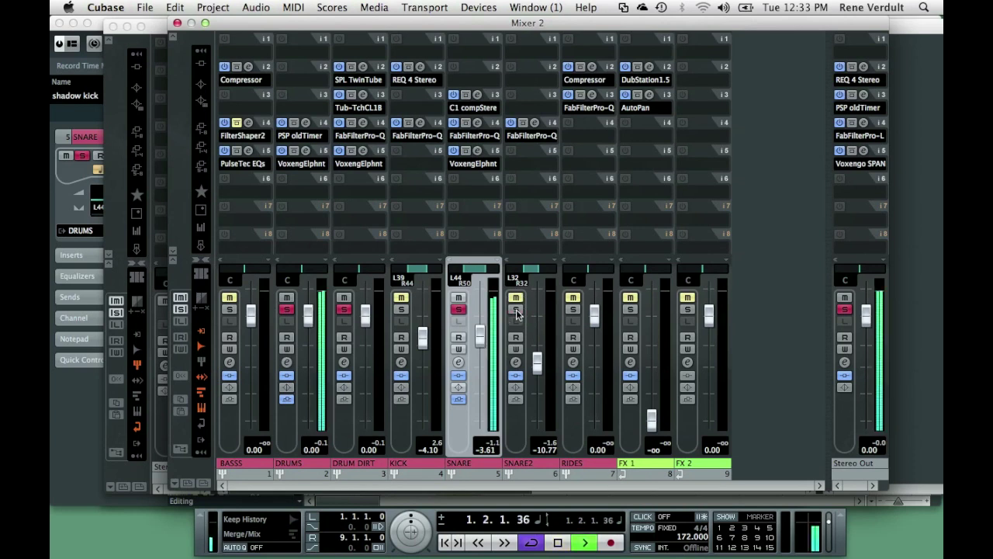
{"action": "left_click", "coordinate": [517, 298]}
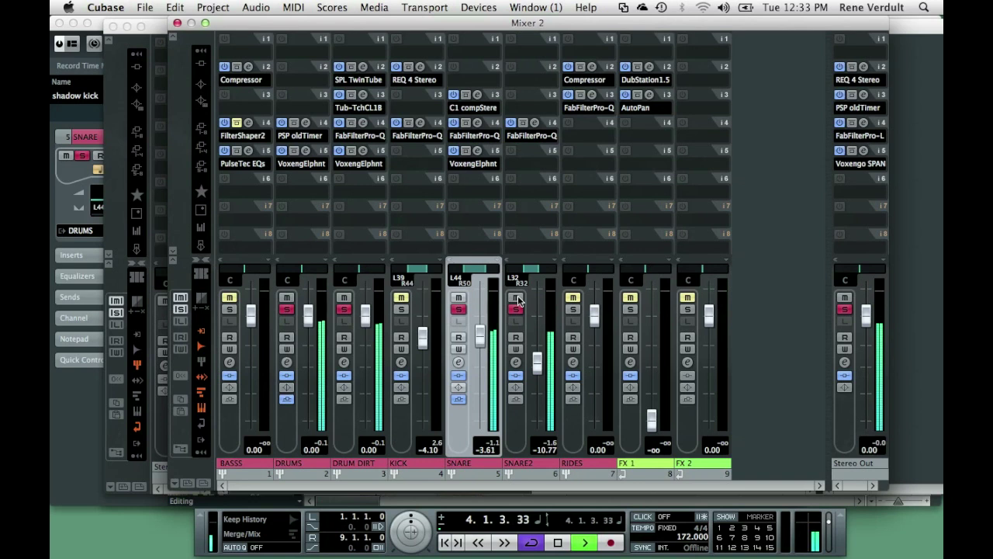
{"action": "key", "text": "space"}
- Return to the track mixer, solo b3 kick3, and inspect its CamelPhat insert before closing the plug-in
{"action": "key", "text": "F3"}
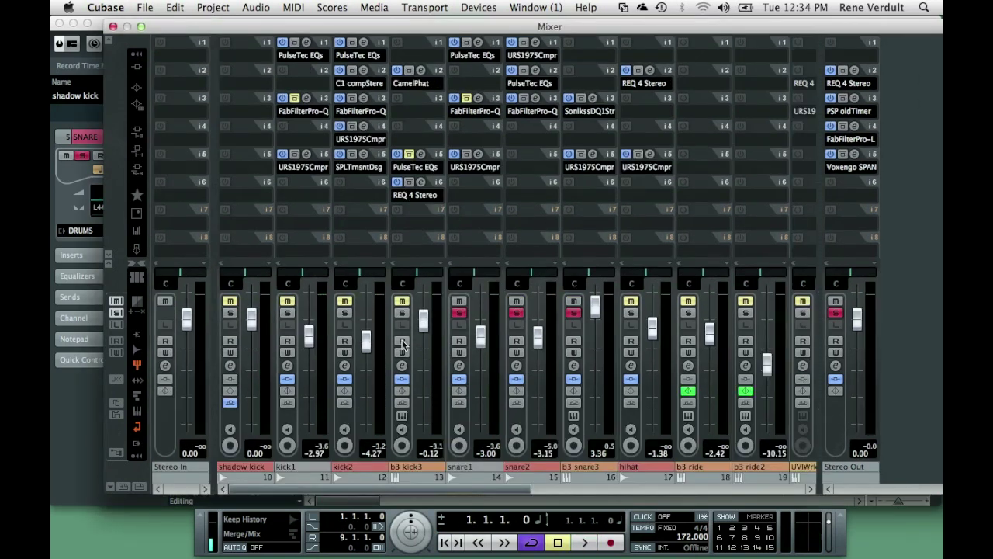
{"action": "left_click", "coordinate": [419, 70]}
{"action": "left_click", "coordinate": [420, 69]}
{"action": "left_click", "coordinate": [420, 70]}
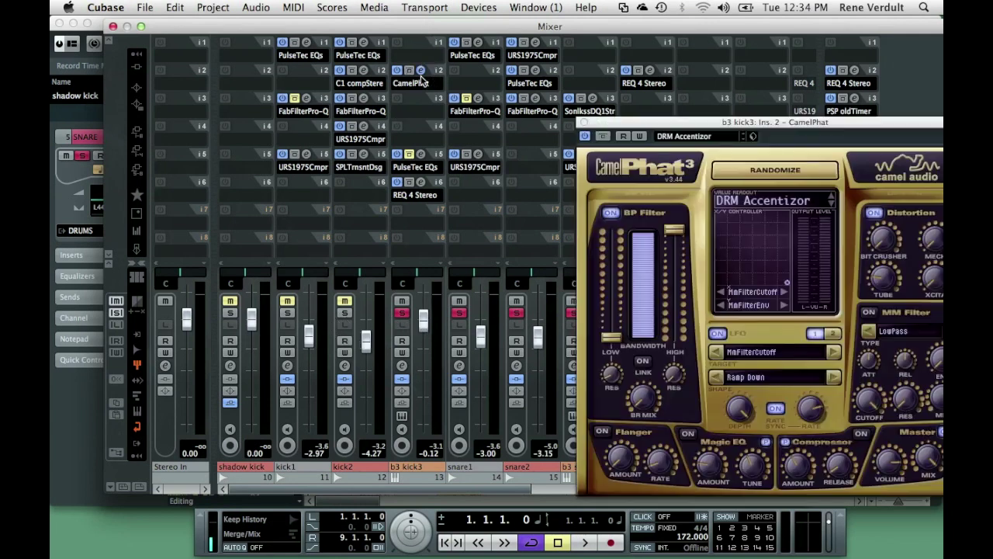
{"action": "left_click_drag", "start_coordinate": [704, 123], "coordinate": [447, 53]}
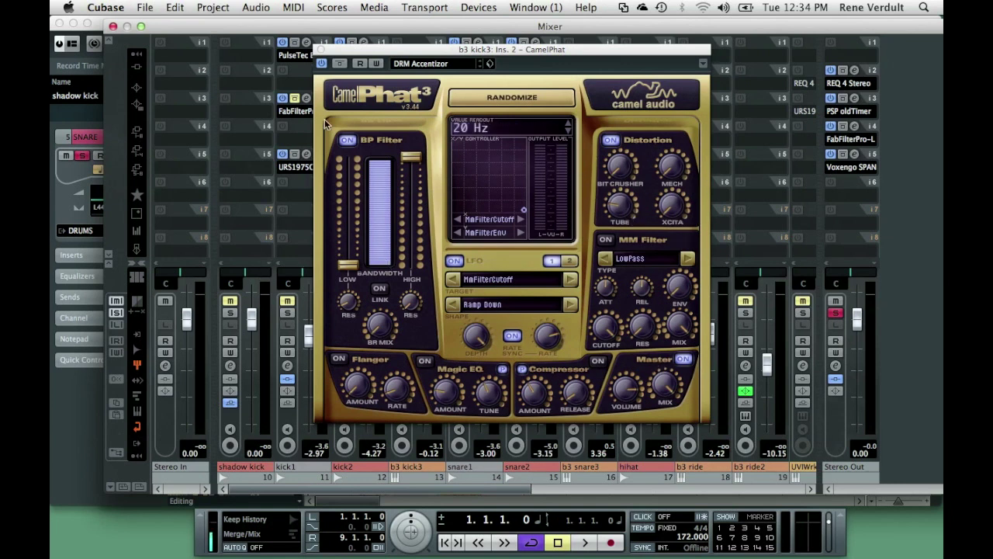
{"action": "left_click", "coordinate": [320, 50]}
- Inspect the REQ 4 Stereo equalizer on b3 kick3, highlighting the band 2 frequency, and close it
{"action": "left_click", "coordinate": [420, 183]}
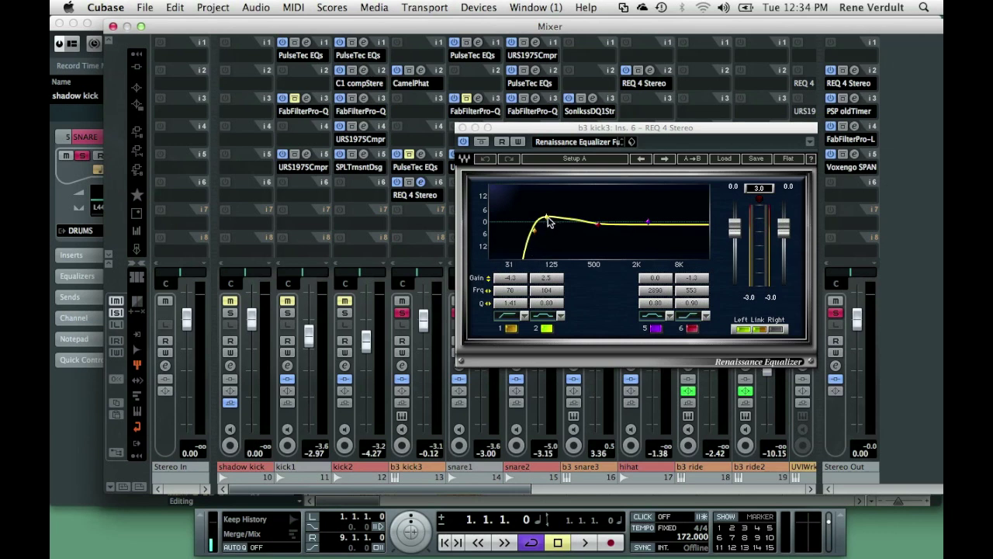
{"action": "left_click", "coordinate": [552, 291]}
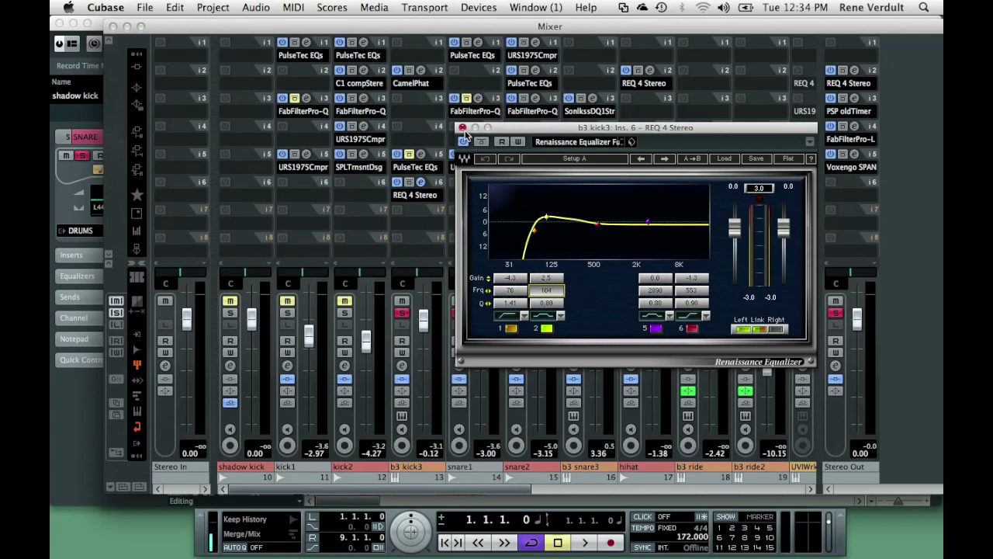
{"action": "left_click", "coordinate": [464, 129]}
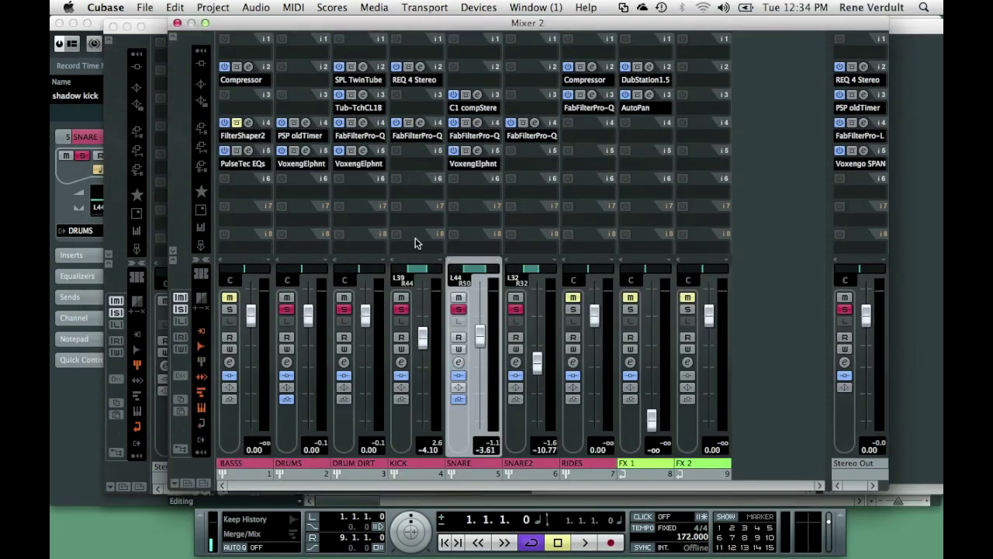
- Inspect the FabFilter Pro-Q curve on the KICK group in Mixer 2 and close the plug-in
{"action": "left_click", "coordinate": [421, 122]}
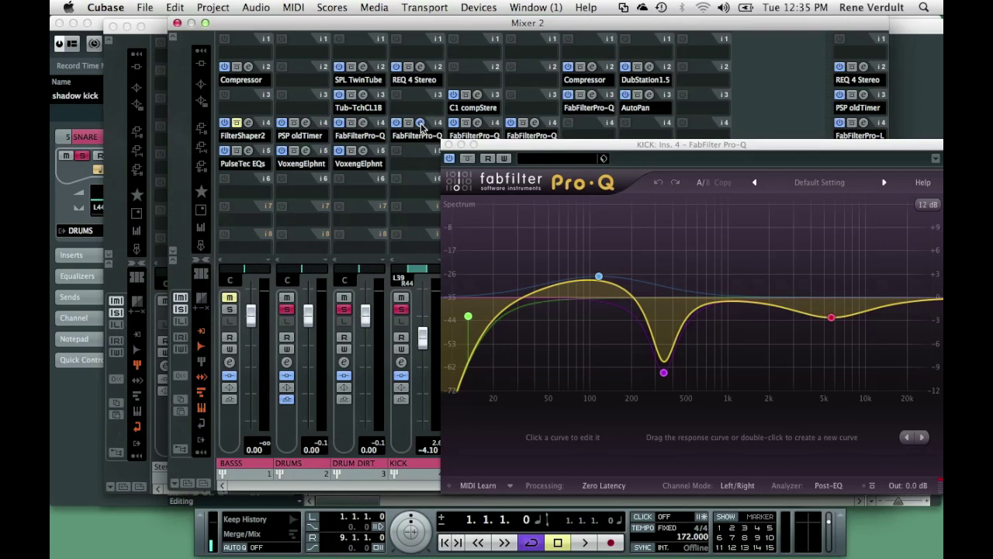
{"action": "left_click", "coordinate": [448, 146]}
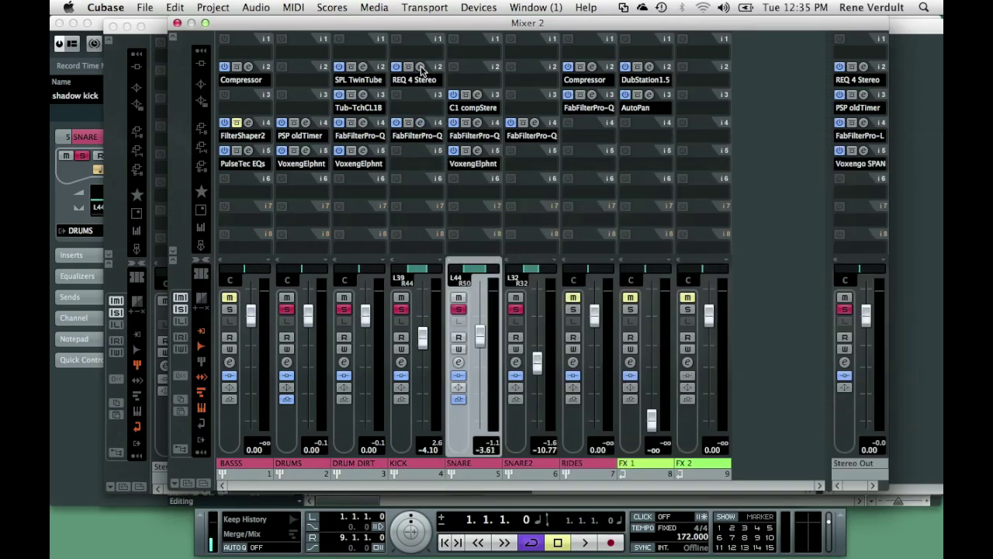
- Inspect the REQ 4 Stereo equalizer curve on the KICK group and close the plug-in
{"action": "left_click", "coordinate": [420, 67]}
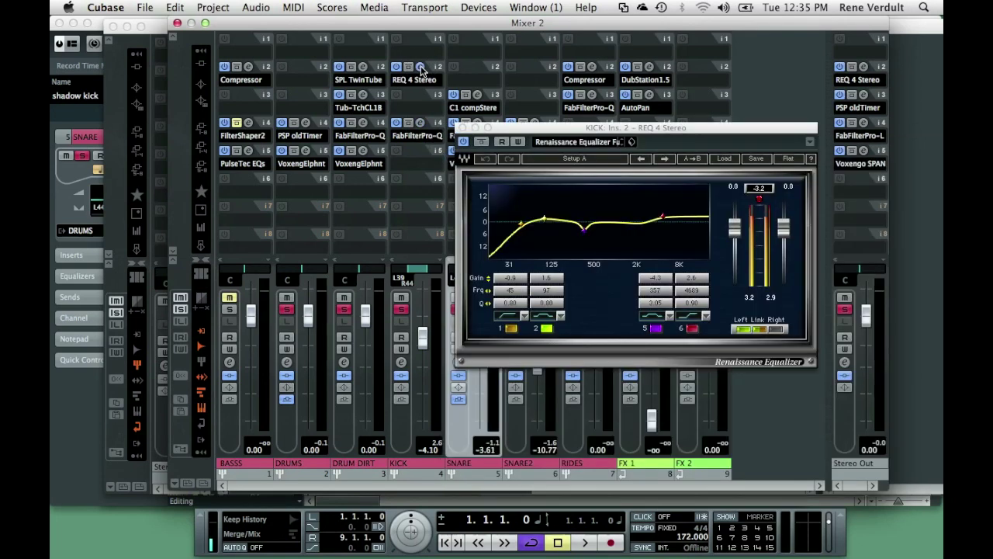
{"action": "left_click", "coordinate": [421, 67]}
{"action": "left_click", "coordinate": [420, 68]}
{"action": "left_click", "coordinate": [420, 67]}
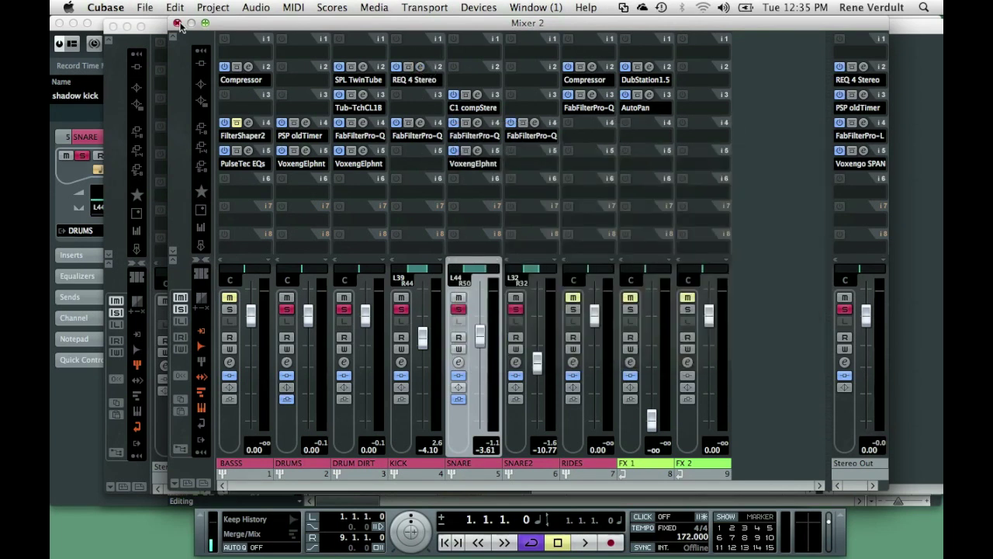
- Return to the track mixer, unsolo snare1, snare2 and b3 snare3, and solo kick1 and kick2 alongside b3 kick3
{"action": "left_click", "coordinate": [177, 23]}
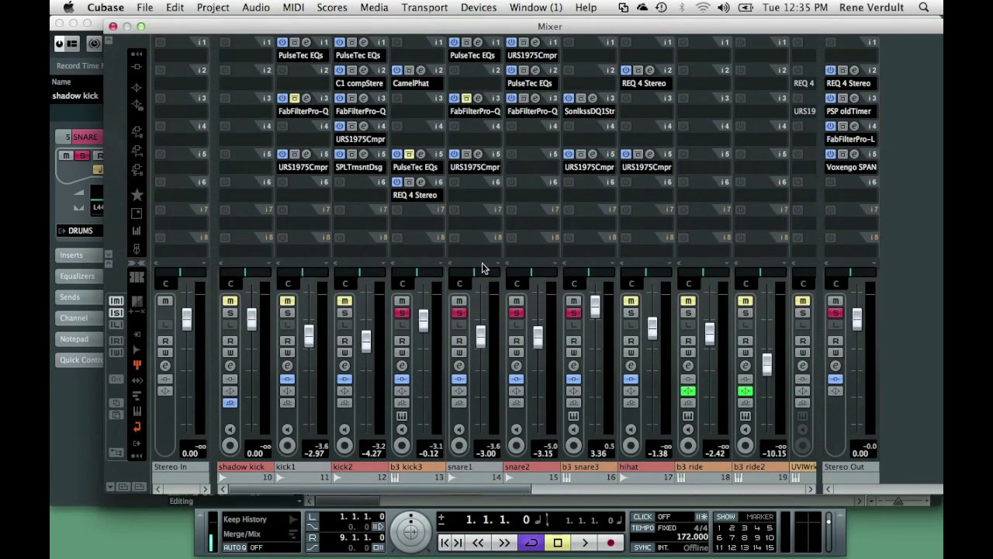
{"action": "left_click", "coordinate": [461, 313]}
{"action": "left_click", "coordinate": [516, 312]}
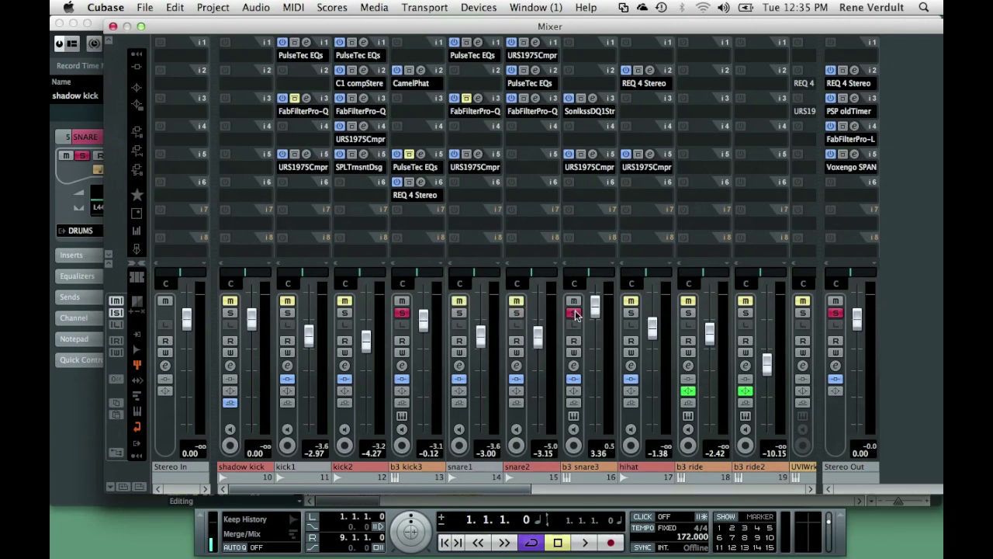
{"action": "left_click", "coordinate": [574, 313]}
{"action": "left_click", "coordinate": [344, 312]}
{"action": "left_click", "coordinate": [287, 311]}
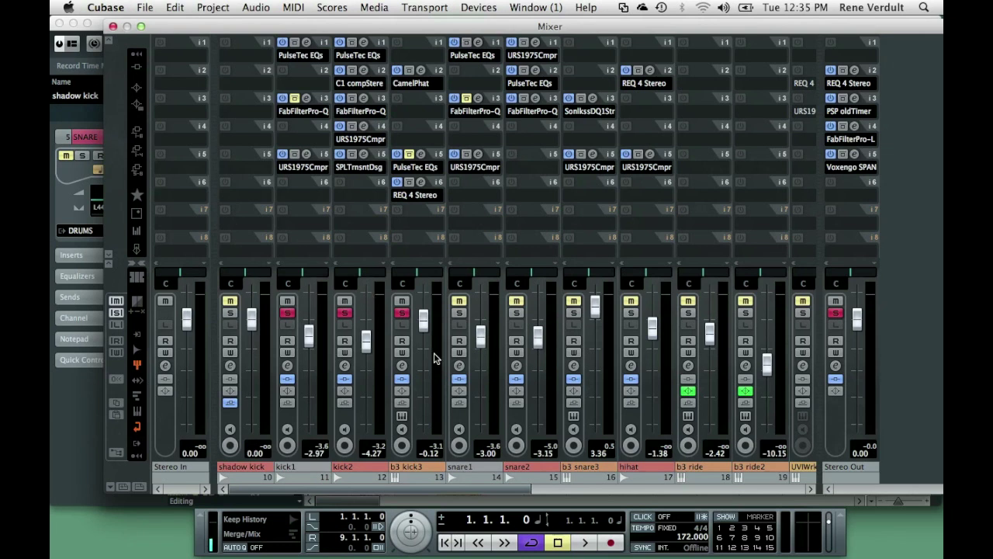
- Play the kicks with the KICK group's REQ 4 and FabFilter Pro-Q bypassed and re-enabled to compare, and stop playback
{"action": "key", "text": "alt+F3"}
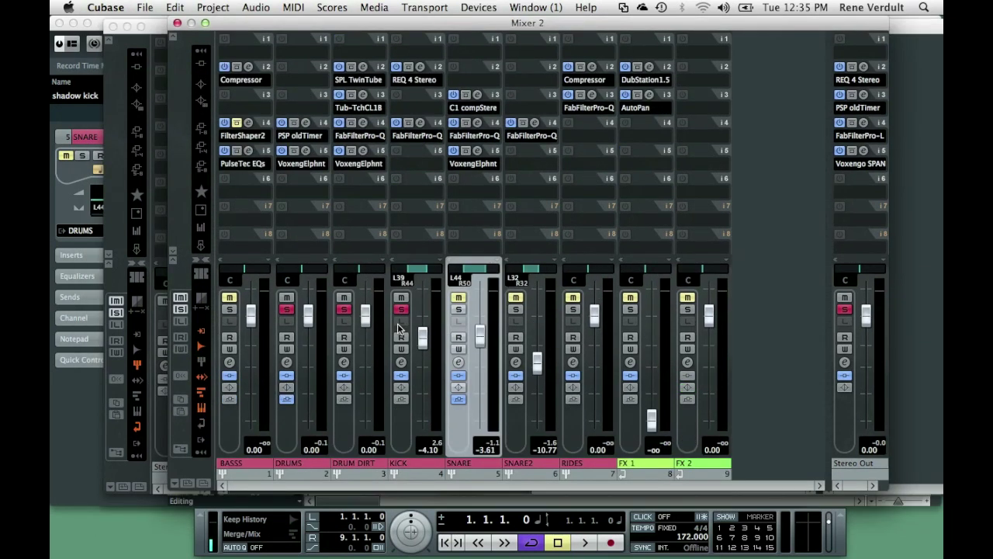
{"action": "key", "text": "space"}
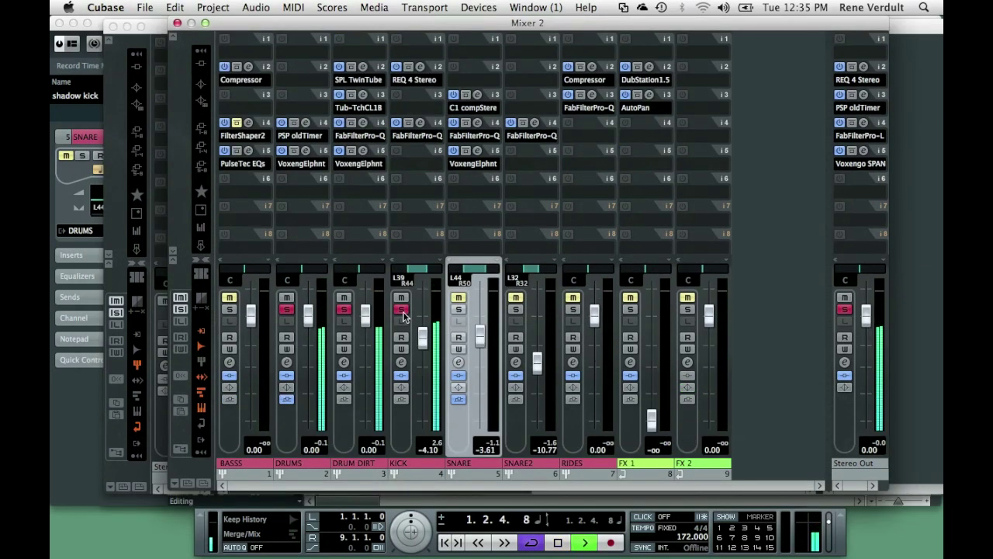
{"action": "left_click", "coordinate": [408, 123]}
{"action": "left_click", "coordinate": [408, 67]}
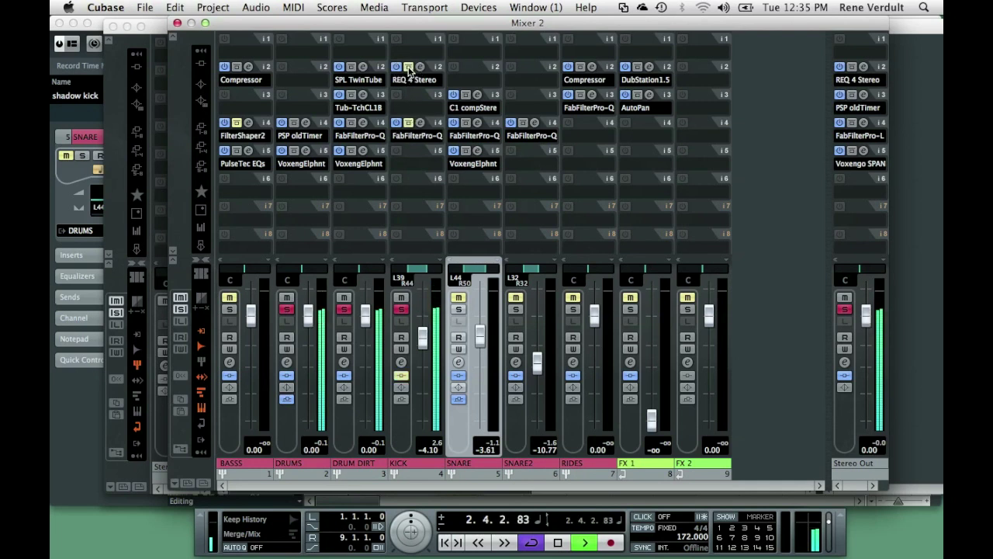
{"action": "left_click", "coordinate": [408, 66]}
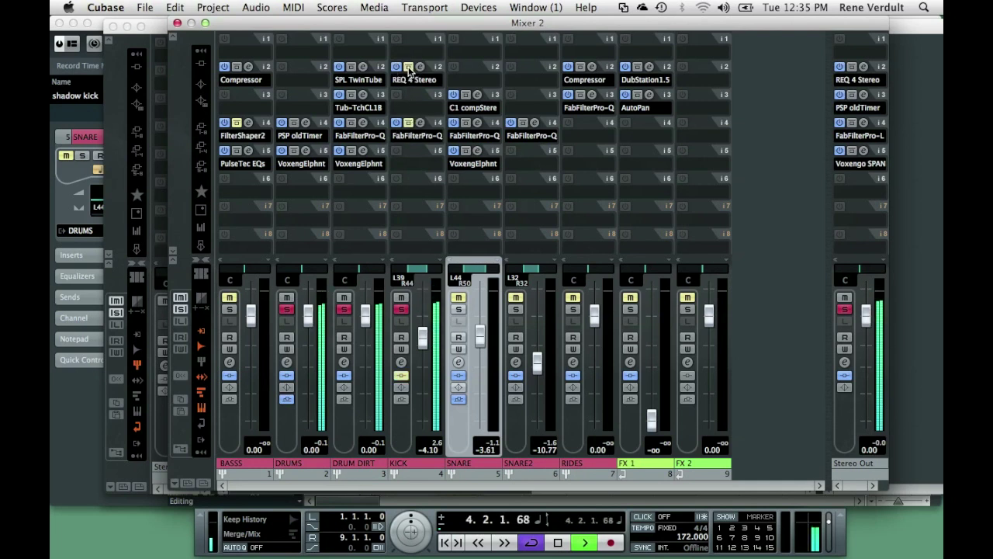
{"action": "left_click", "coordinate": [408, 123]}
{"action": "key", "text": "space"}
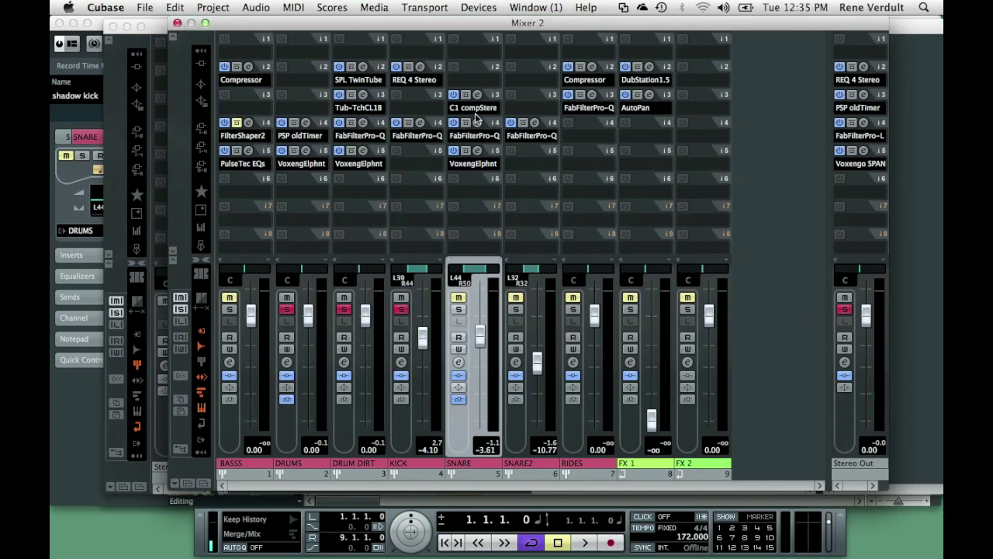
- Recheck the REQ 4 Stereo and FabFilter Pro-Q inserts on the KICK group, and return from Mixer 2 to the track mixer
{"action": "left_click", "coordinate": [419, 79]}
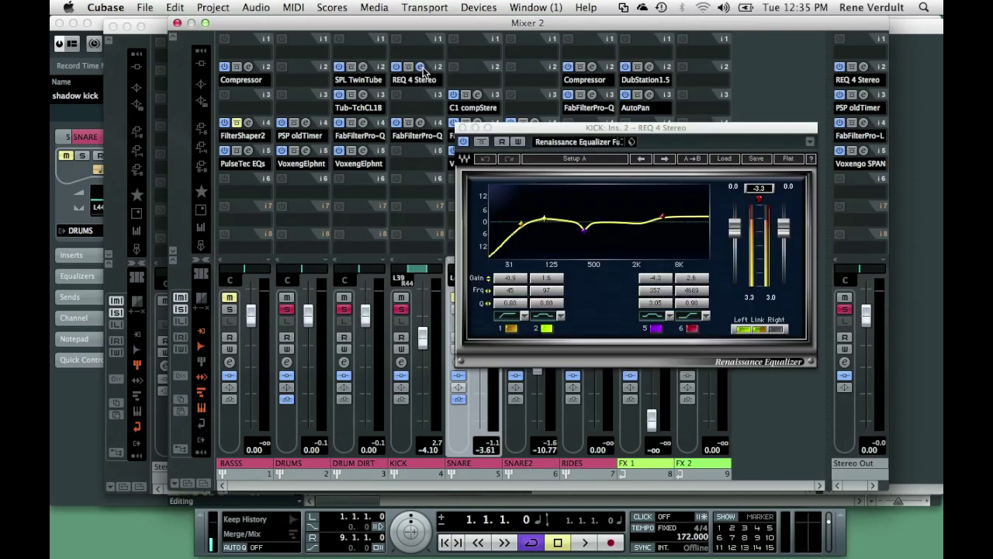
{"action": "left_click", "coordinate": [426, 84]}
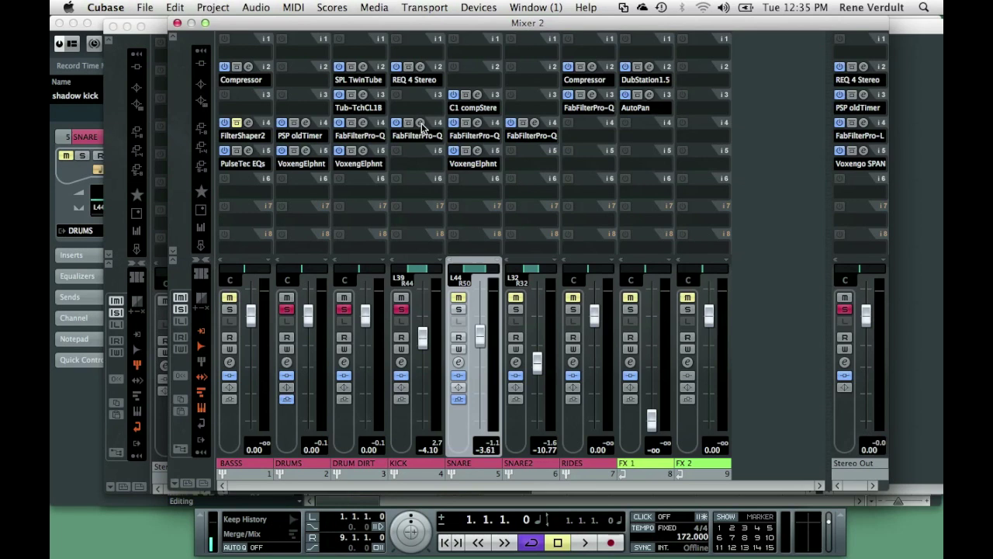
{"action": "left_click", "coordinate": [421, 123]}
{"action": "left_click", "coordinate": [421, 123]}
{"action": "left_click", "coordinate": [177, 24]}
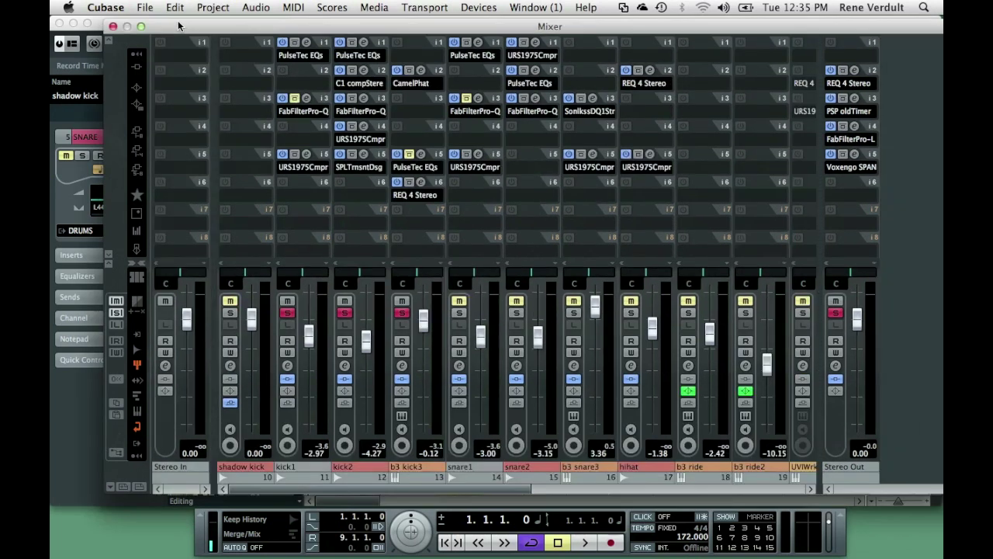
{"action": "left_click", "coordinate": [177, 27]}
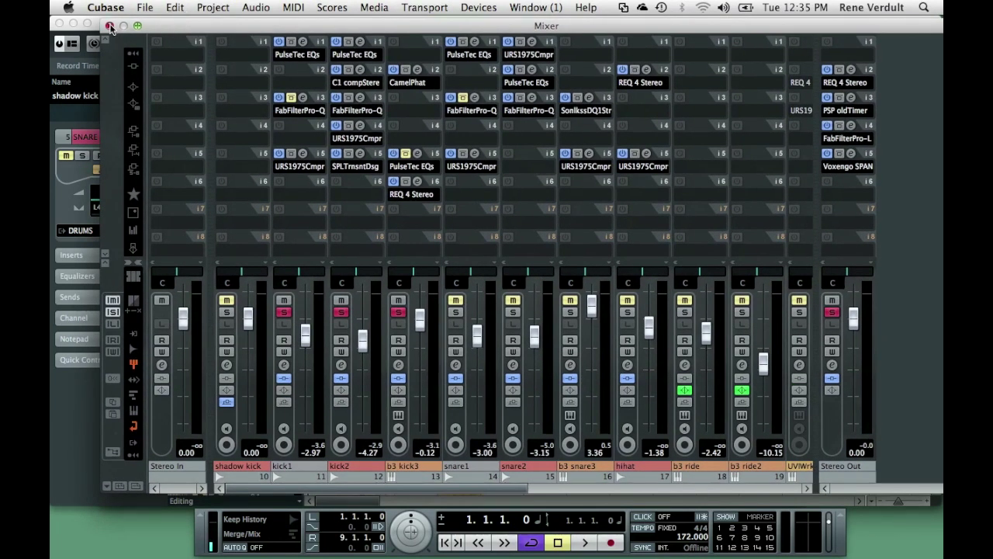
- Inspect the attack and sustain settings of kick2's SPL Transient Designer, and close the plug-in and the mixer
{"action": "left_click", "coordinate": [360, 155]}
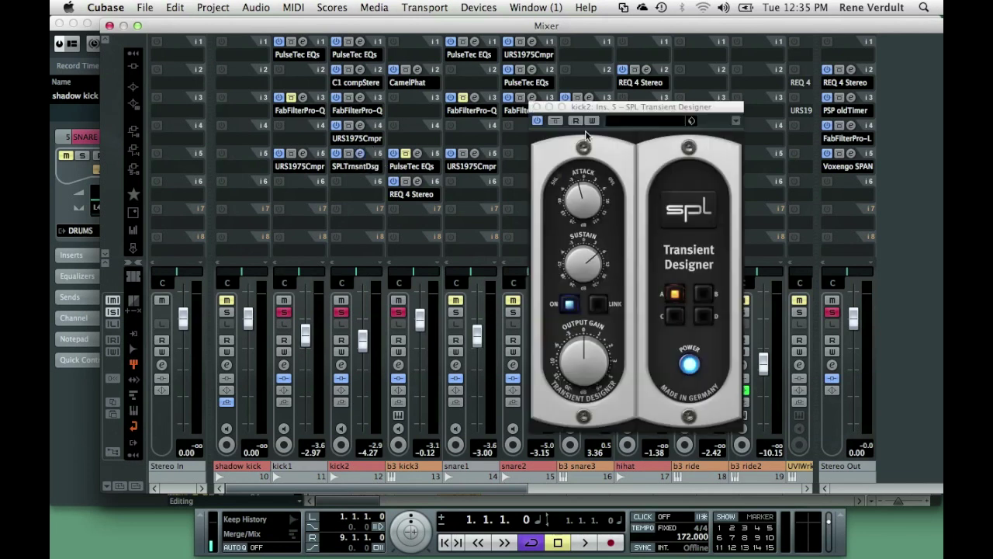
{"action": "left_click_drag", "start_coordinate": [594, 107], "coordinate": [542, 90]}
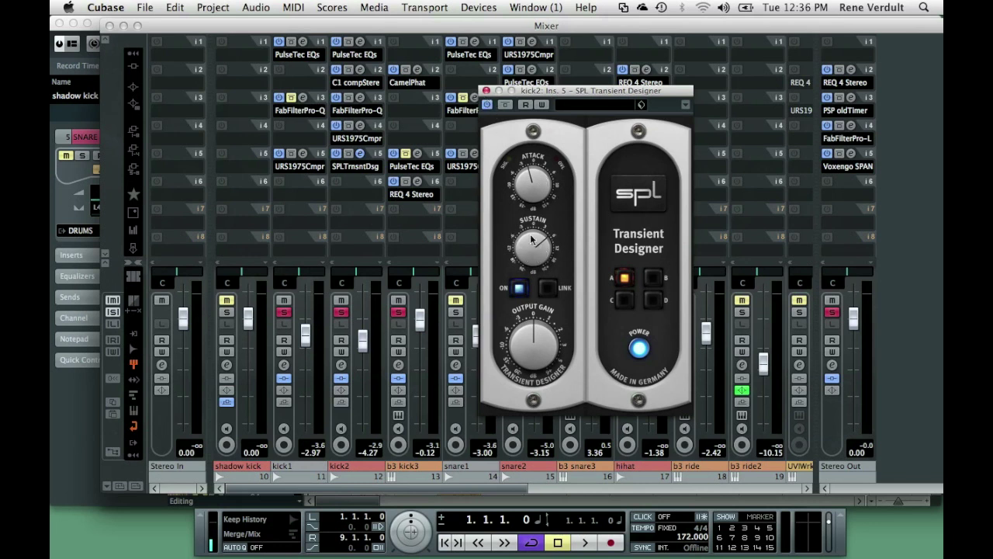
{"action": "left_click", "coordinate": [486, 92]}
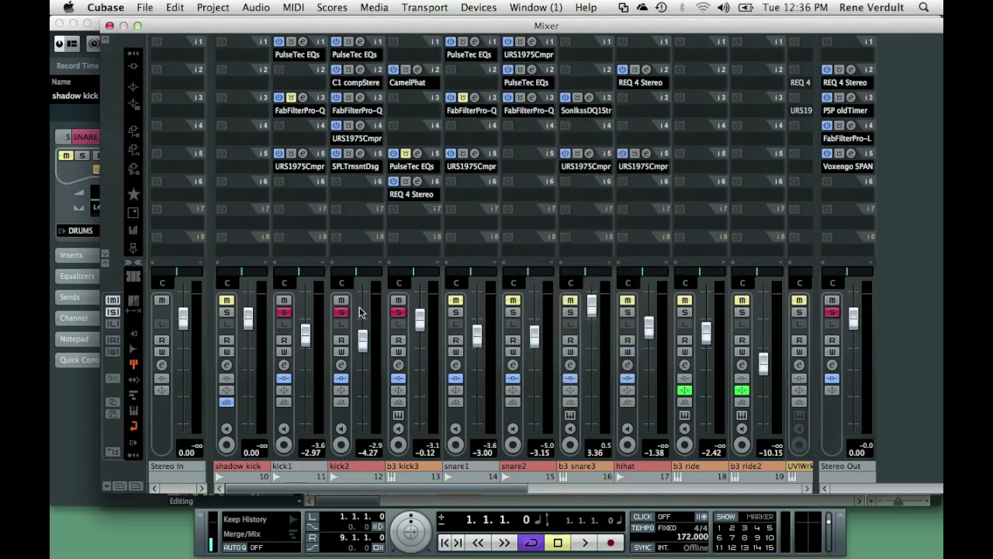
{"action": "left_click", "coordinate": [110, 26]}
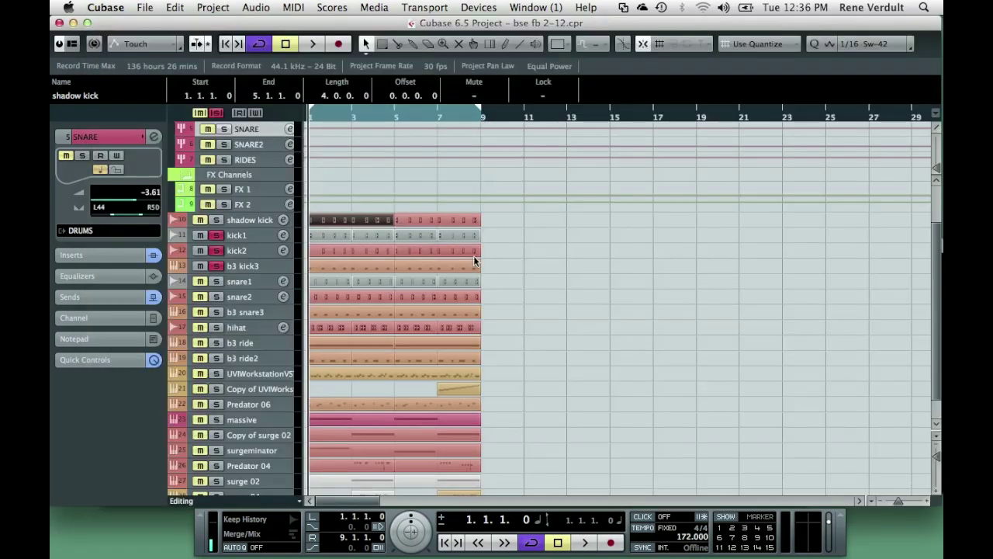
- Examine the fade-out on the second slice of kick1's first rendier loop2 part in the Audio Part Editor, and close the editor
{"action": "double_click", "coordinate": [332, 245]}
{"action": "left_click", "coordinate": [339, 149]}
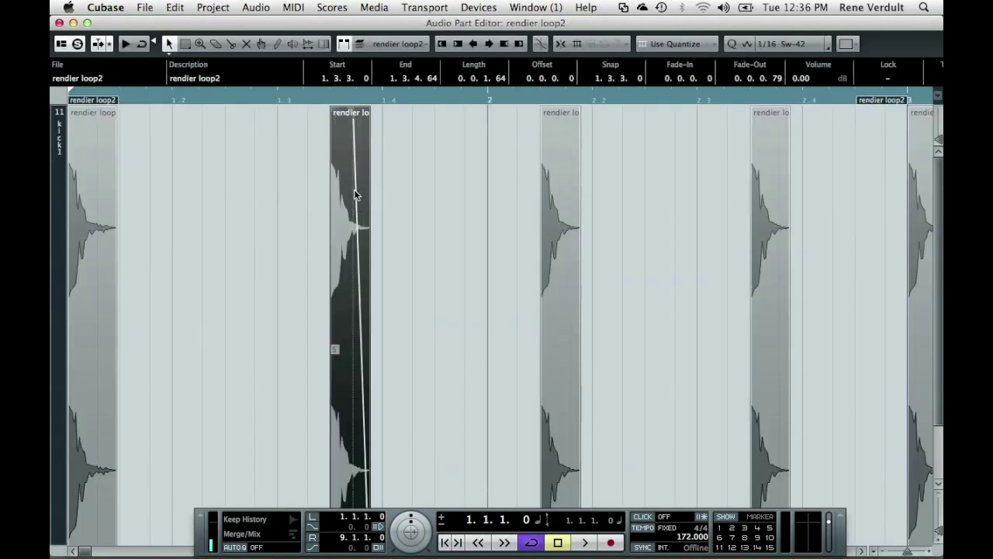
{"action": "left_click", "coordinate": [59, 22]}
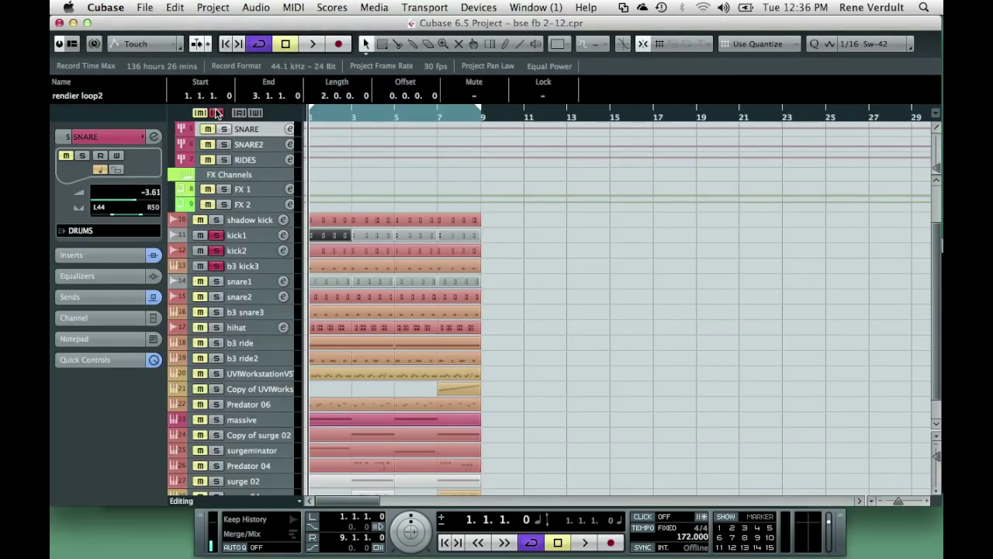
- Close the project bse fb 2-12.cpr
{"action": "scroll", "coordinate": [218, 124], "scroll_direction": "down", "scroll_amount": 2}
{"action": "left_click", "coordinate": [145, 7]}
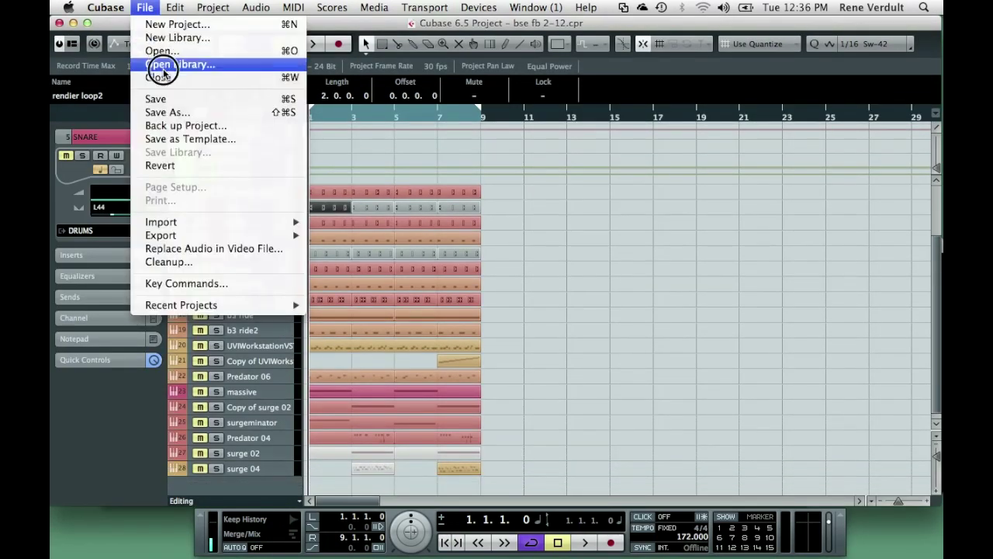
{"action": "left_click", "coordinate": [159, 78]}
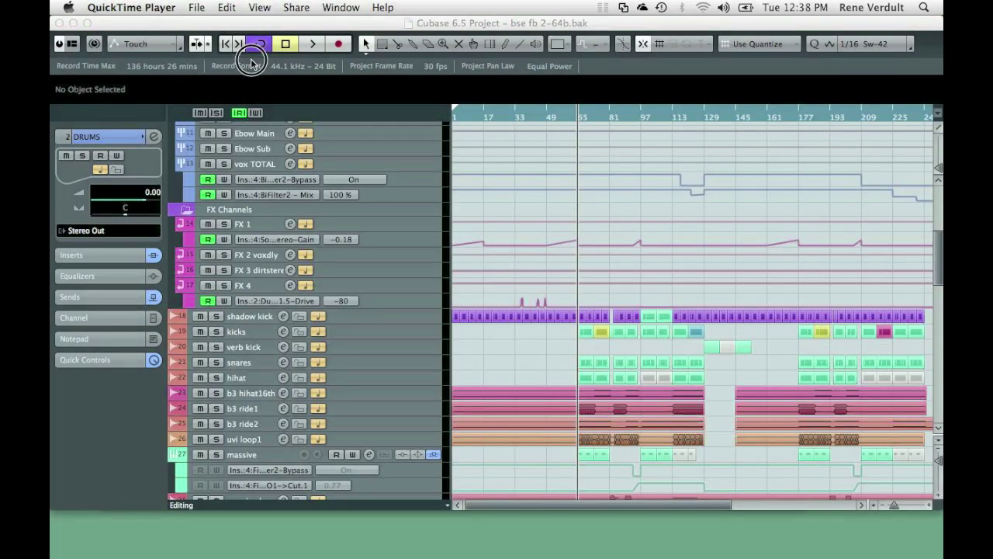
- Switch to Cubase, return the playhead to bar 1 of bse fb 2-64b.bak, and examine its group, drum, bass and synth tracks
{"action": "left_click", "coordinate": [252, 63]}
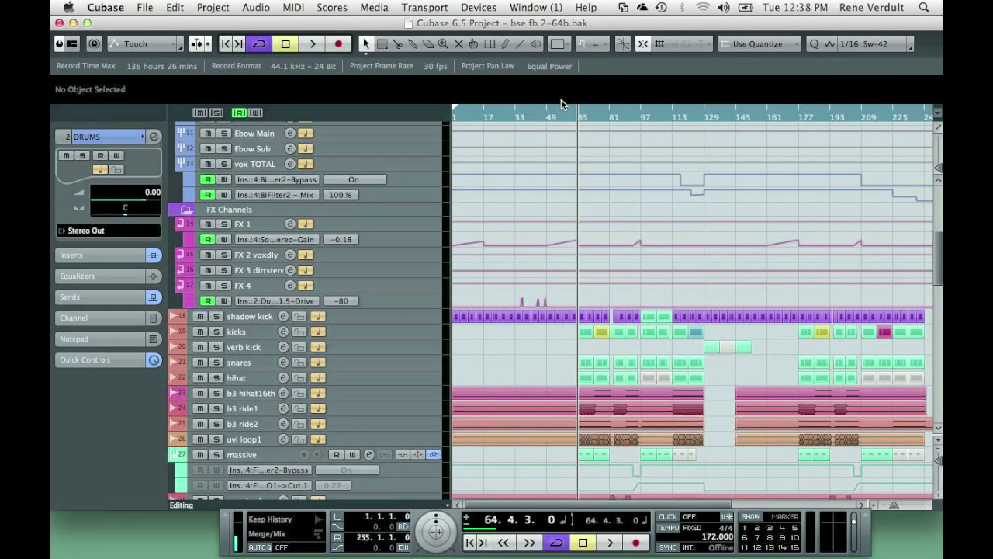
{"action": "left_click_drag", "start_coordinate": [484, 111], "coordinate": [370, 115]}
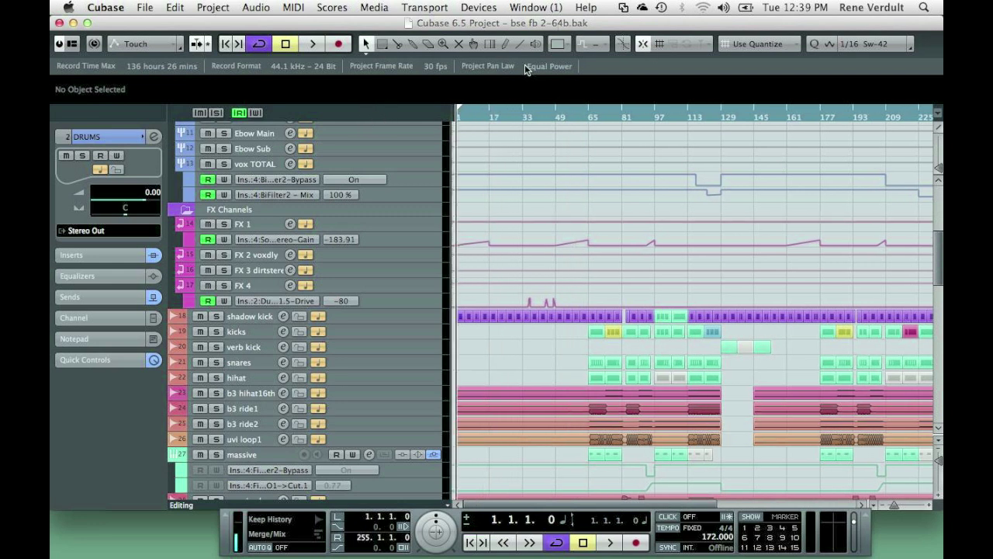
{"action": "left_click_drag", "start_coordinate": [938, 257], "coordinate": [935, 333]}
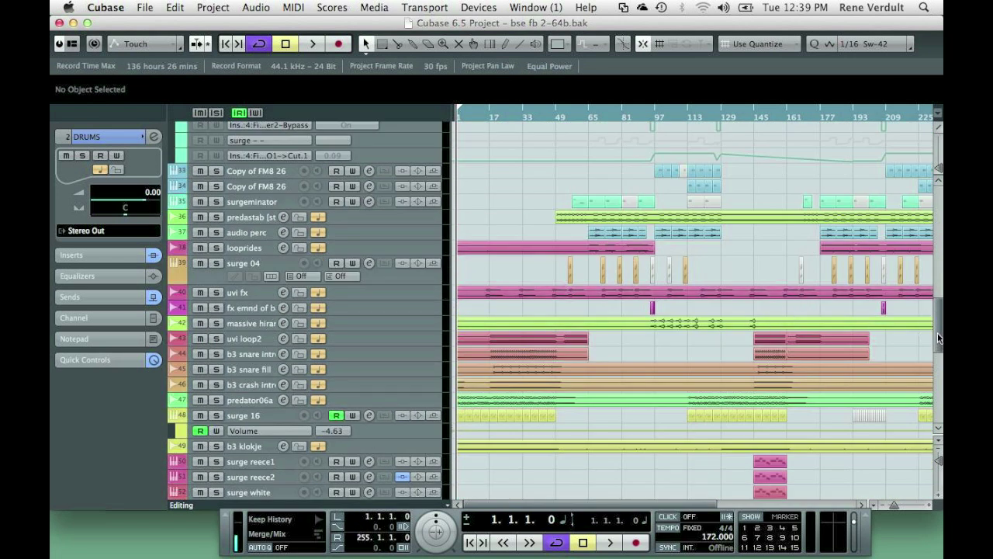
{"action": "left_click_drag", "start_coordinate": [935, 330], "coordinate": [939, 323]}
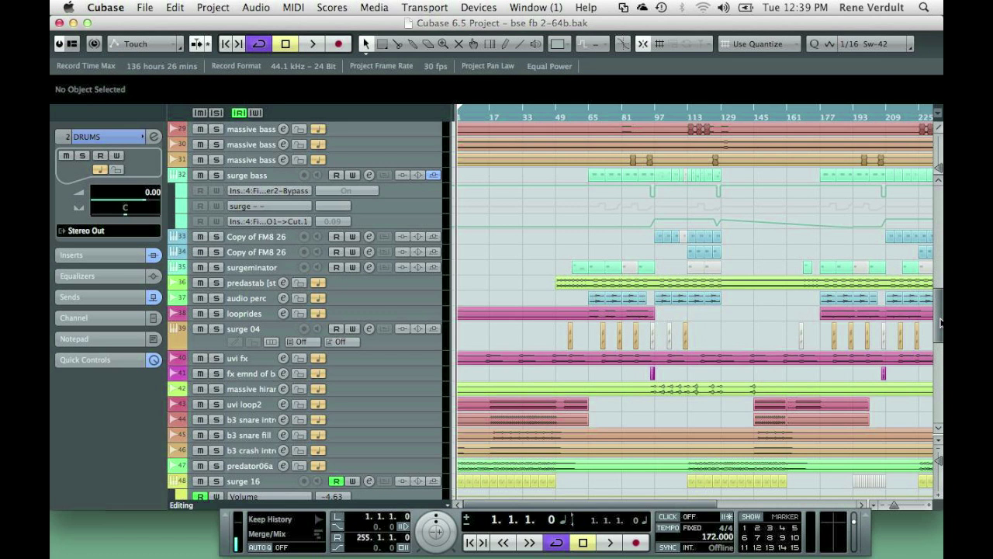
{"action": "scroll", "coordinate": [940, 323], "scroll_direction": "up", "scroll_amount": 10}
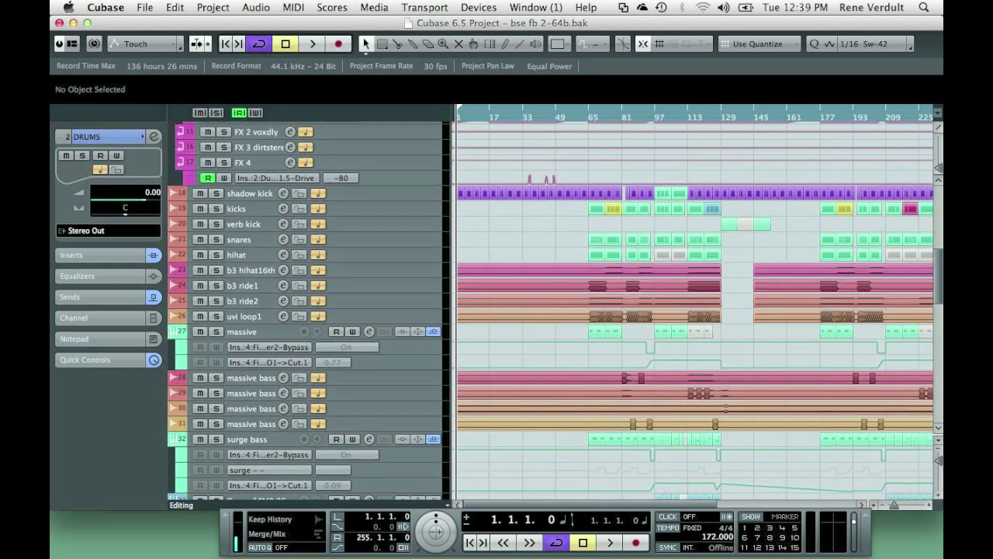
{"action": "scroll", "coordinate": [555, 310], "scroll_direction": "up", "scroll_amount": 1}
{"action": "scroll", "coordinate": [555, 311], "scroll_direction": "up", "scroll_amount": 4}
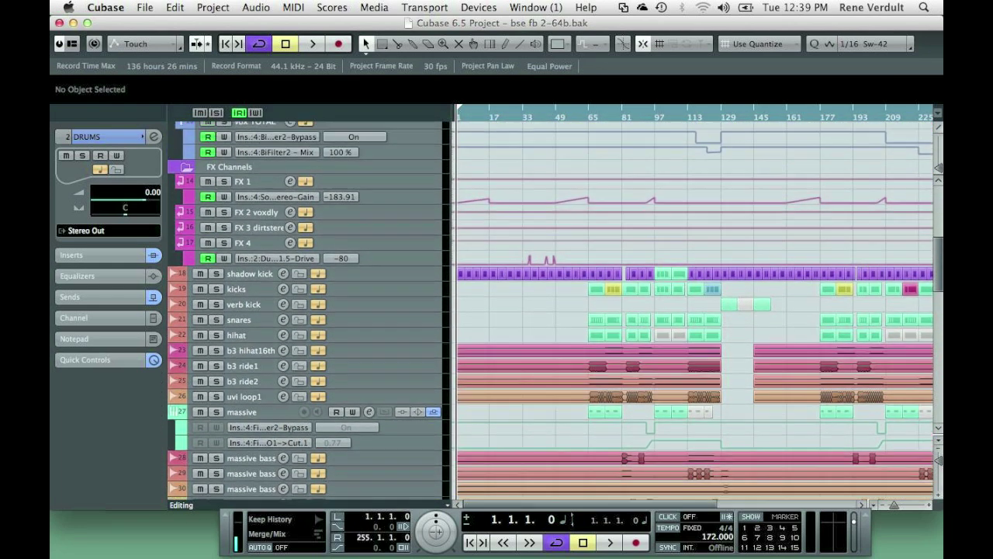
{"action": "scroll", "coordinate": [526, 237], "scroll_direction": "up", "scroll_amount": 15}
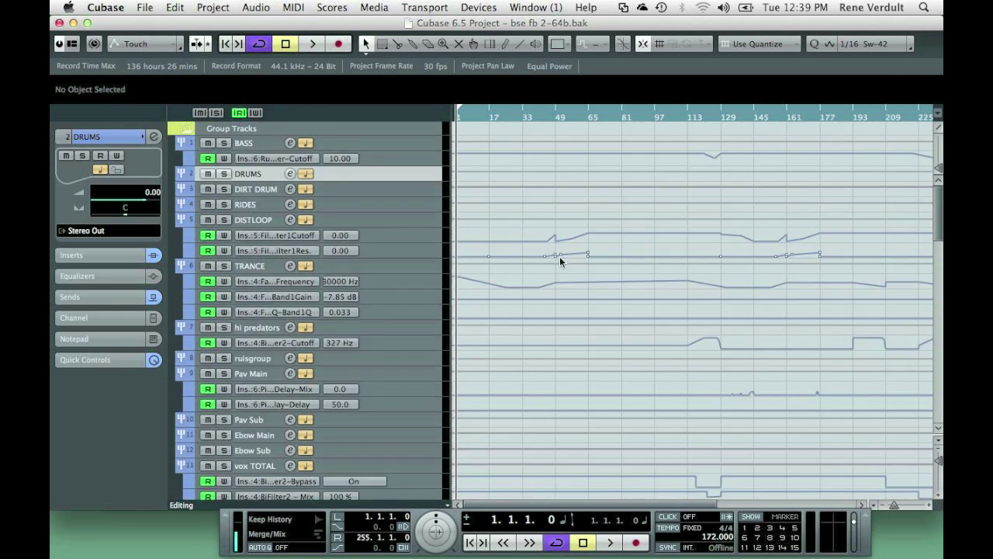
{"action": "left_click_drag", "start_coordinate": [939, 211], "coordinate": [937, 293]}
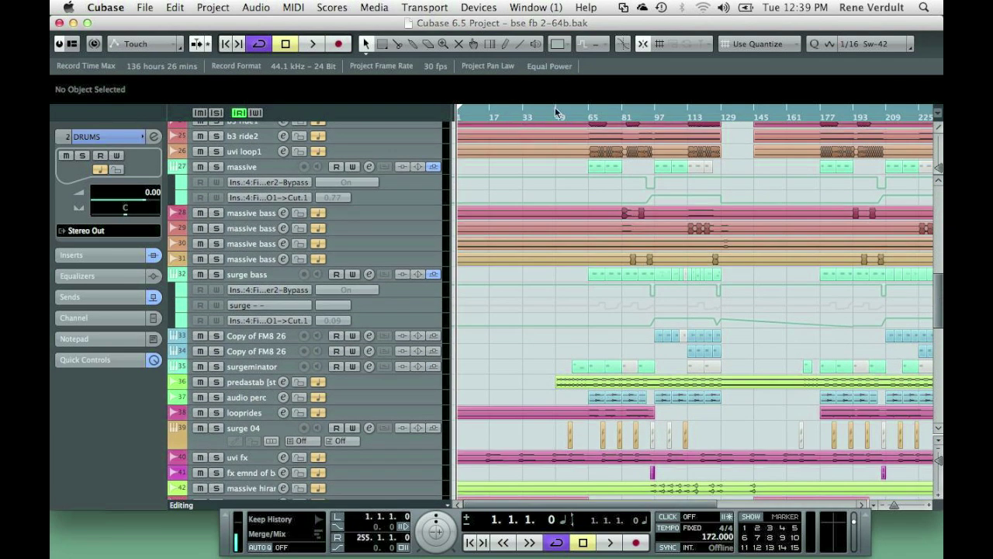
- Play the arrangement from just before bar 65 and stop playback
{"action": "left_click", "coordinate": [586, 118]}
{"action": "key", "text": "space"}
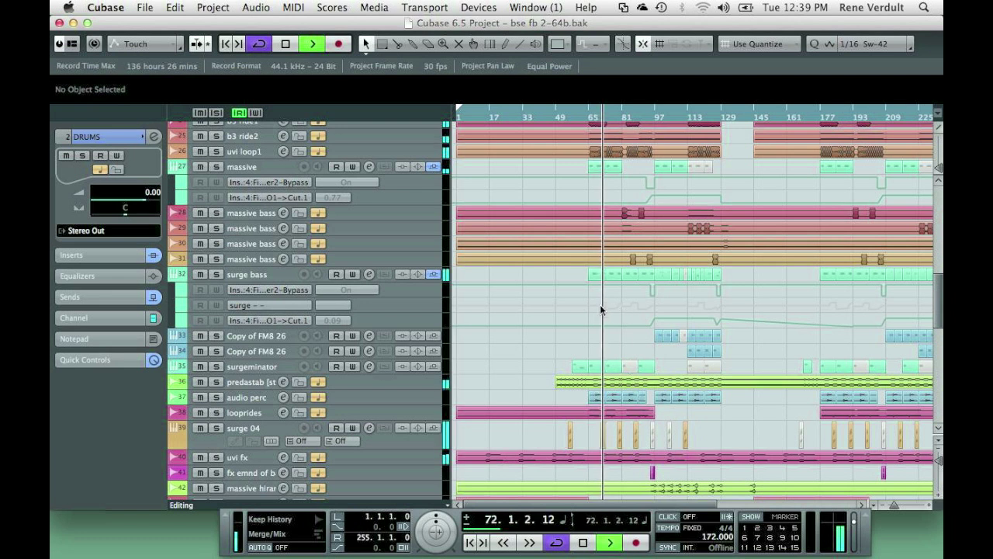
{"action": "key", "text": "space"}
- Select and solo the kicks track and show it in the track mixer
{"action": "scroll", "coordinate": [607, 325], "scroll_direction": "up", "scroll_amount": 5}
{"action": "scroll", "coordinate": [607, 325], "scroll_direction": "up", "scroll_amount": 5}
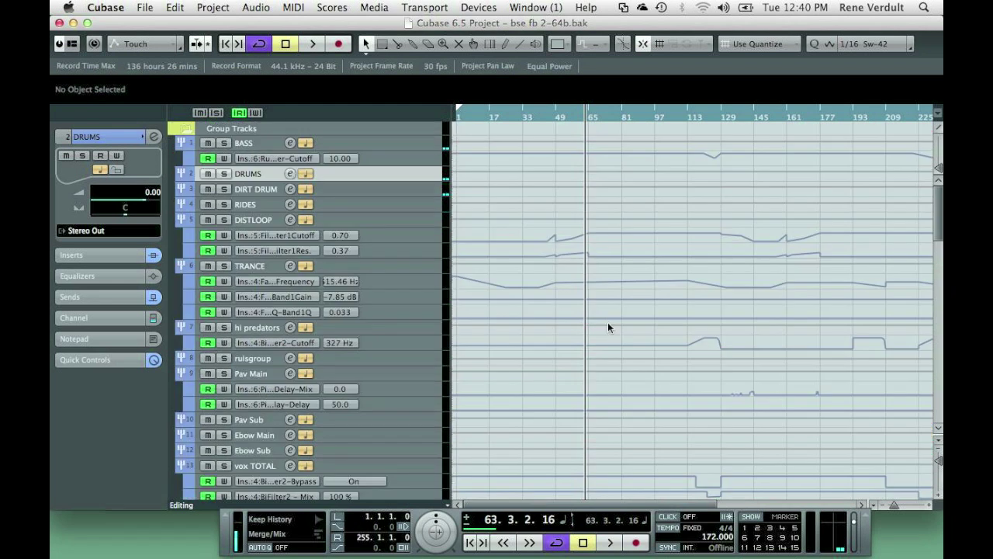
{"action": "scroll", "coordinate": [608, 322], "scroll_direction": "down", "scroll_amount": 6}
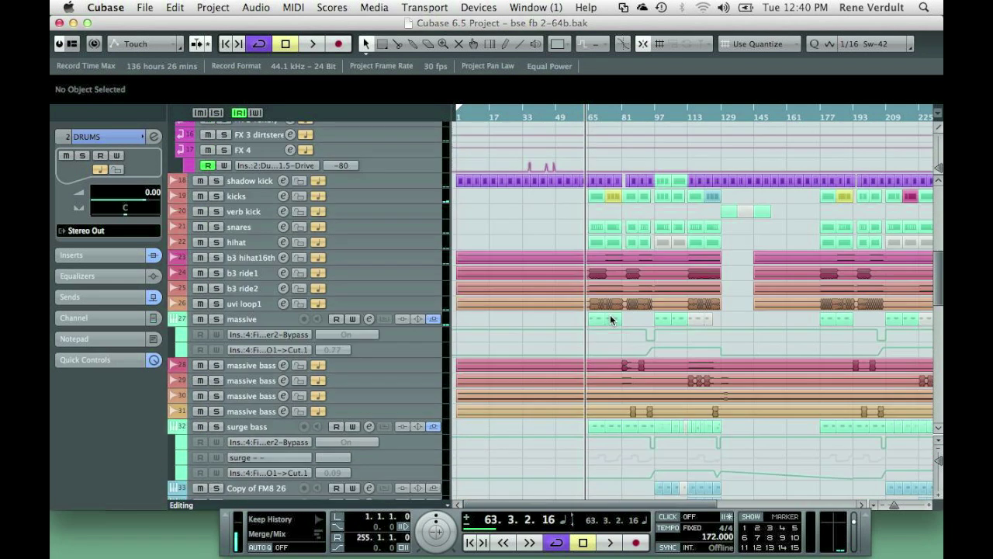
{"action": "left_click", "coordinate": [233, 196]}
{"action": "left_click", "coordinate": [217, 197]}
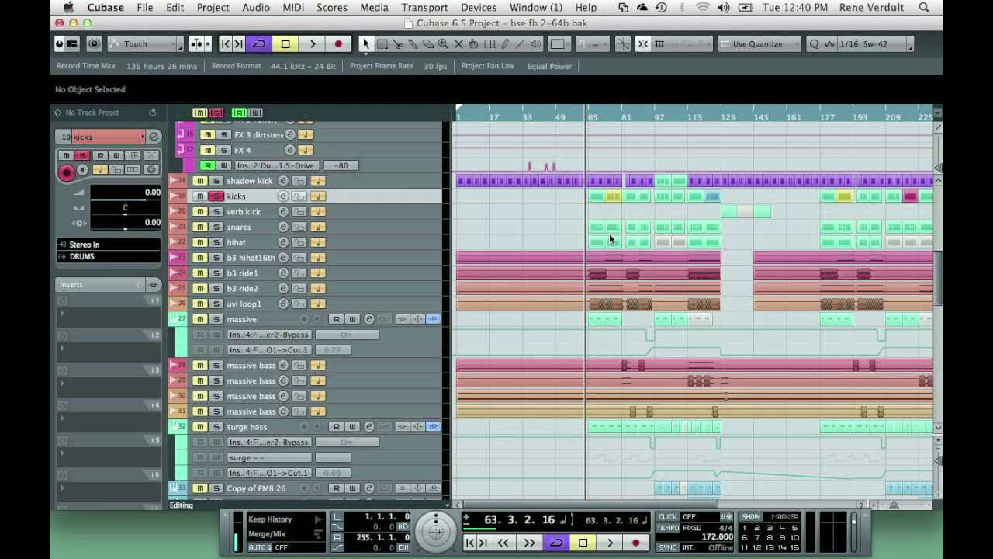
{"action": "key", "text": "F3"}
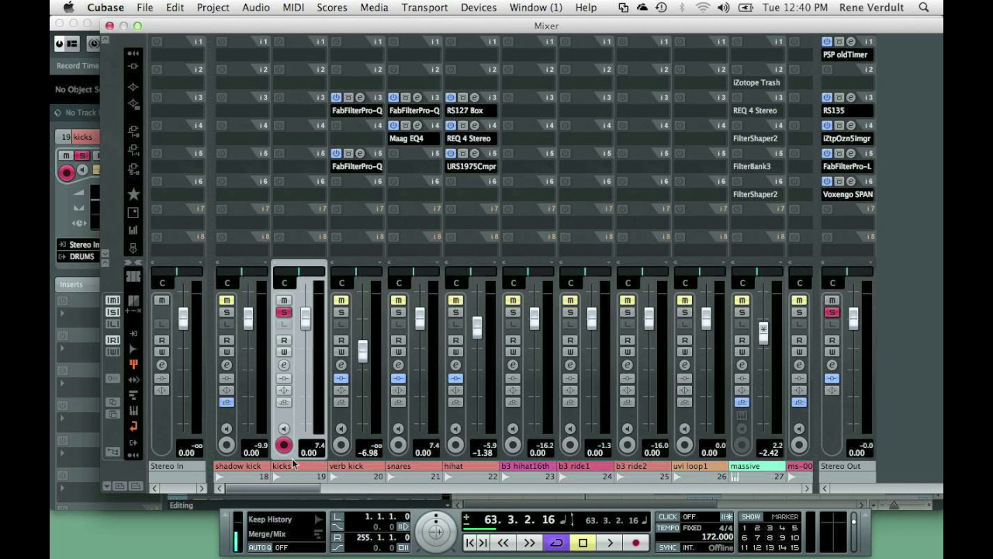
- Show the group channel mixer and inspect the DRUMS group's inserts and its send to DIRT DRUM in the channel settings
{"action": "key", "text": "alt+F3"}
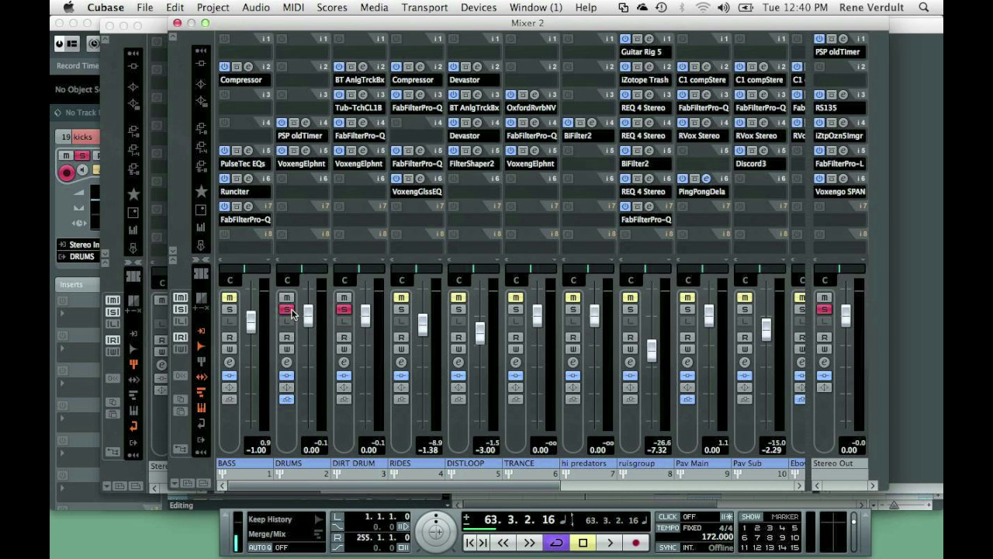
{"action": "left_click", "coordinate": [287, 363]}
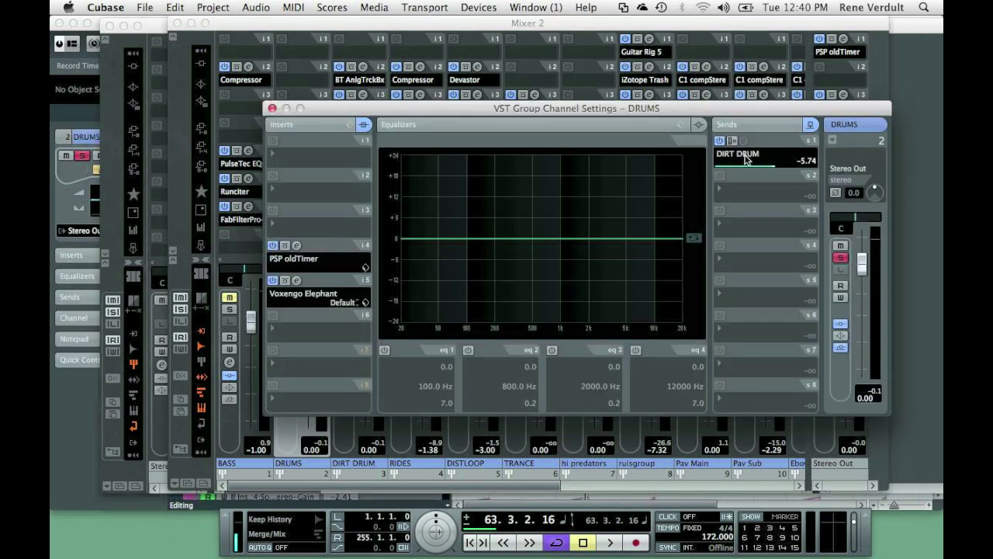
{"action": "left_click", "coordinate": [272, 109]}
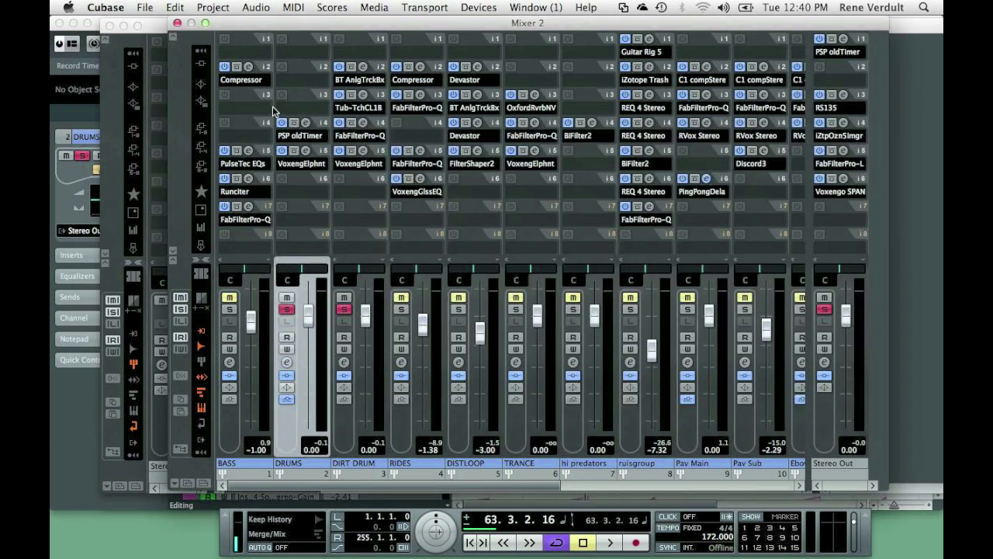
- Inspect the BT Analog TrackBox and Tube-Tech CL 1B inserts on the DIRT DRUM group
{"action": "left_click", "coordinate": [361, 67]}
{"action": "left_click_drag", "start_coordinate": [351, 42], "coordinate": [345, 39]}
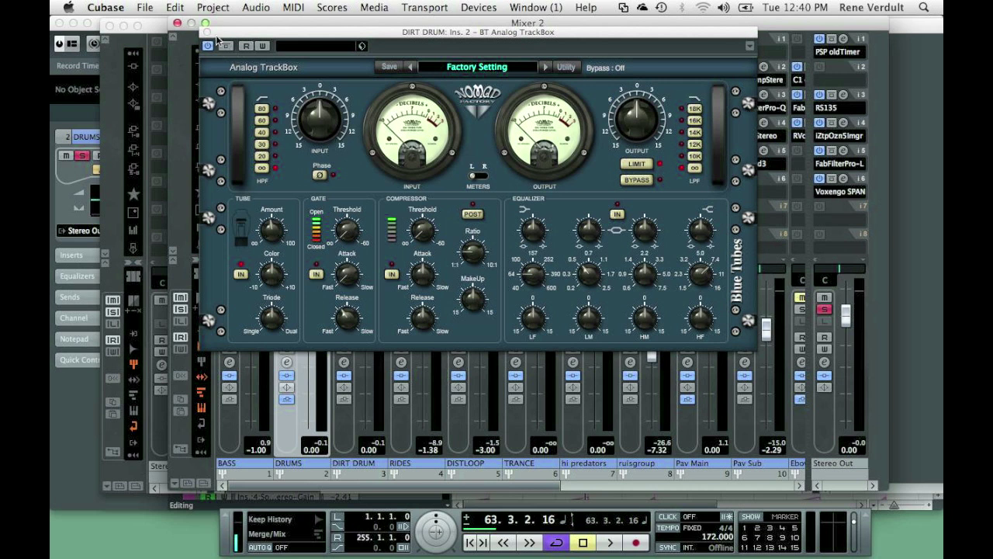
{"action": "left_click_drag", "start_coordinate": [220, 37], "coordinate": [228, 31]}
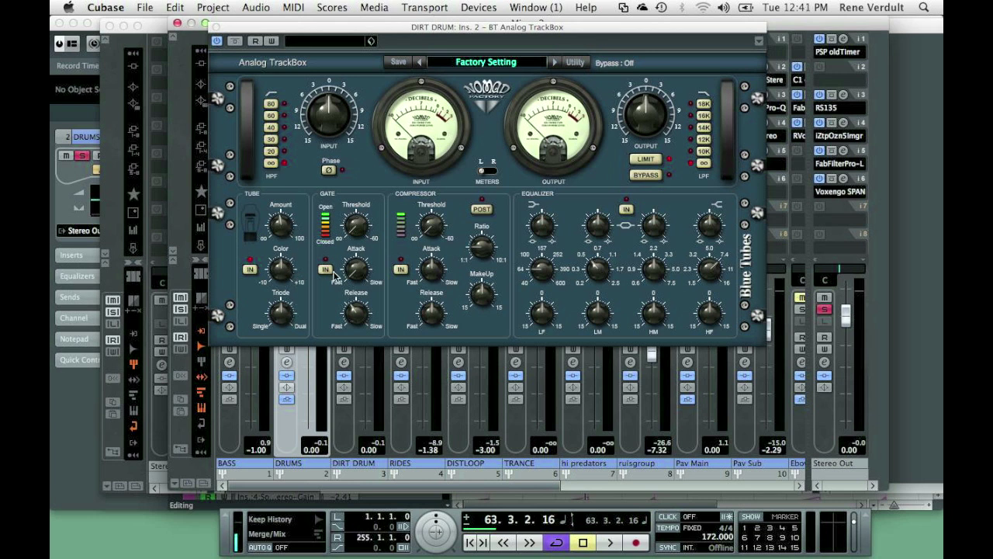
{"action": "left_click", "coordinate": [216, 28]}
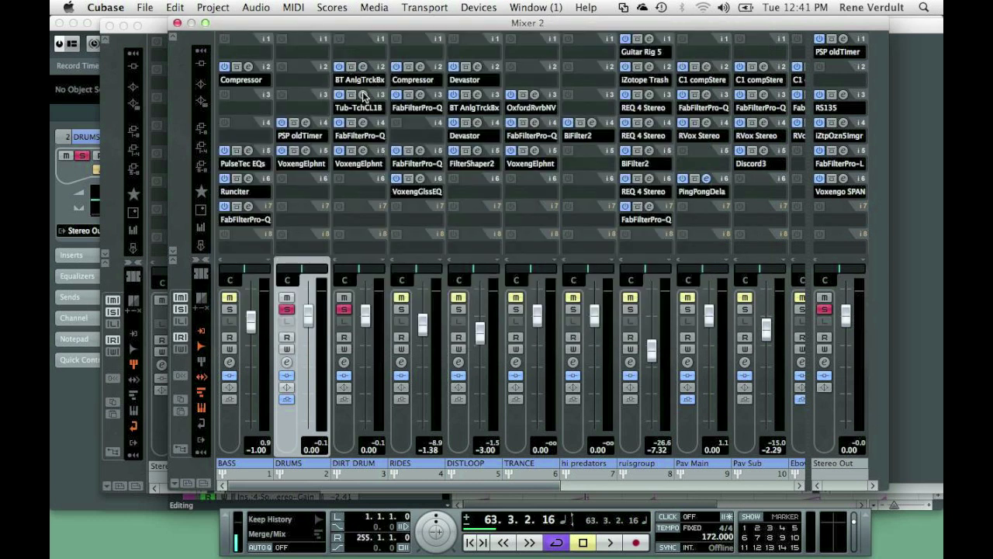
{"action": "left_click", "coordinate": [362, 94]}
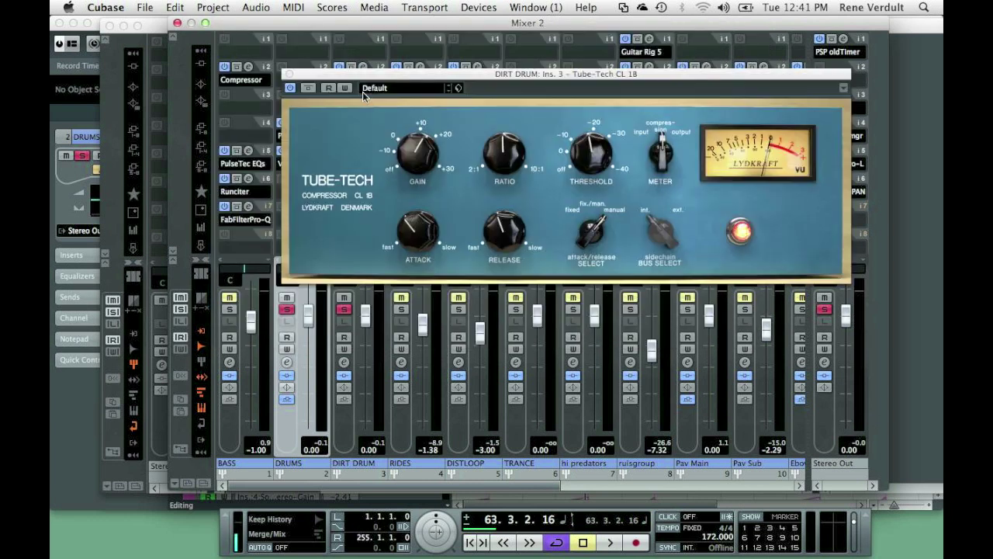
{"action": "left_click", "coordinate": [289, 73]}
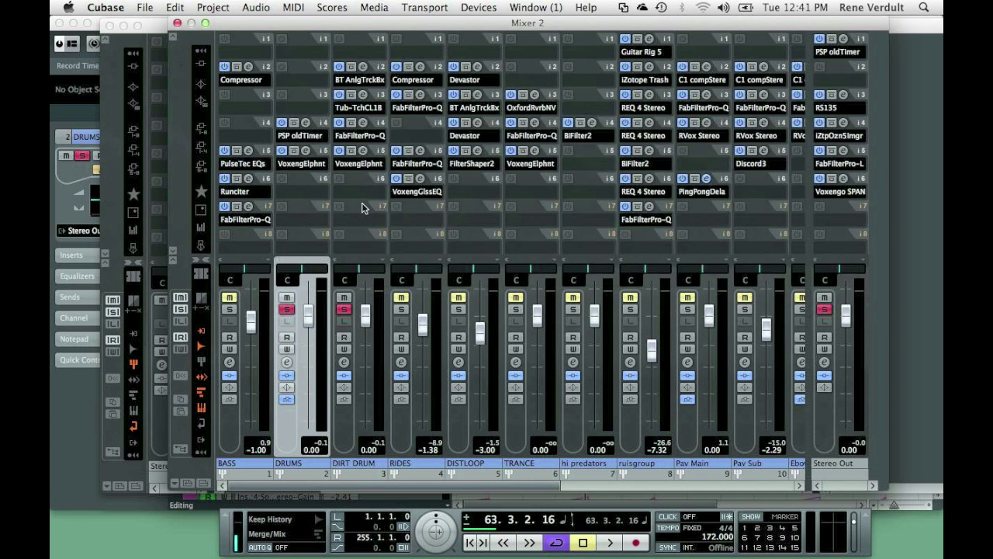
- Select the DIRT DRUM group and review its Voxengo Elephant and FabFilter Pro-Q inserts, plus the Elephant limiter on DRUMS
{"action": "left_click", "coordinate": [348, 437]}
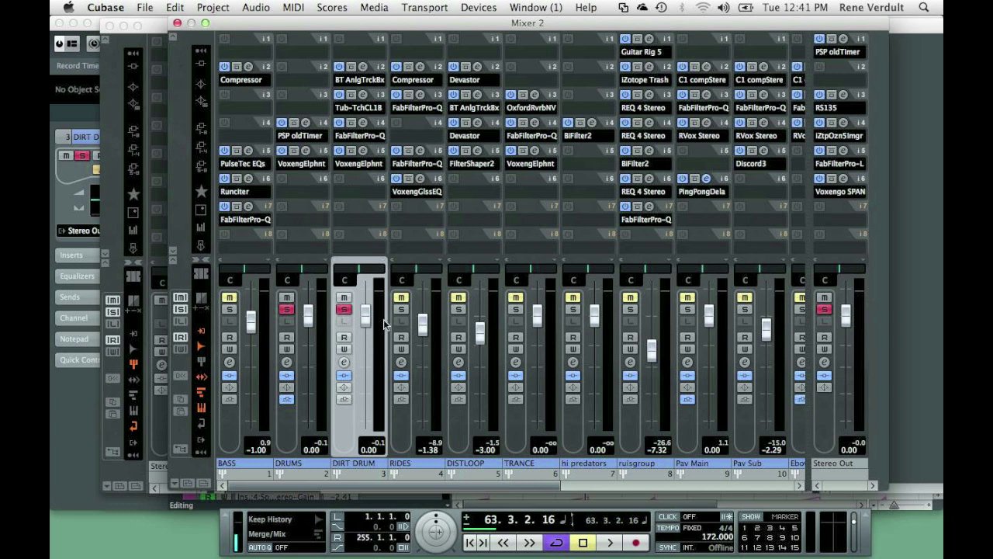
{"action": "left_click", "coordinate": [363, 162]}
{"action": "left_click", "coordinate": [57, 22]}
{"action": "left_click", "coordinate": [308, 160]}
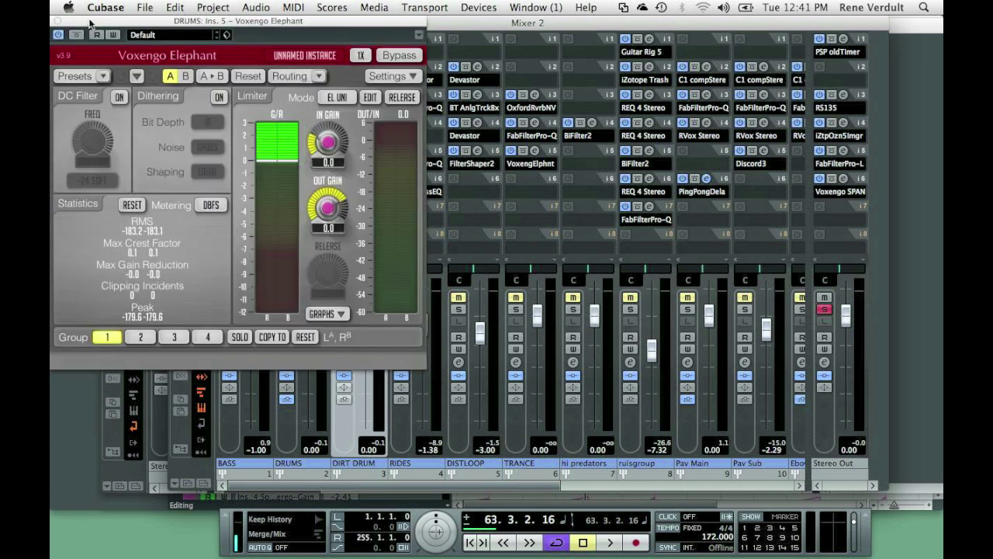
{"action": "left_click", "coordinate": [58, 21]}
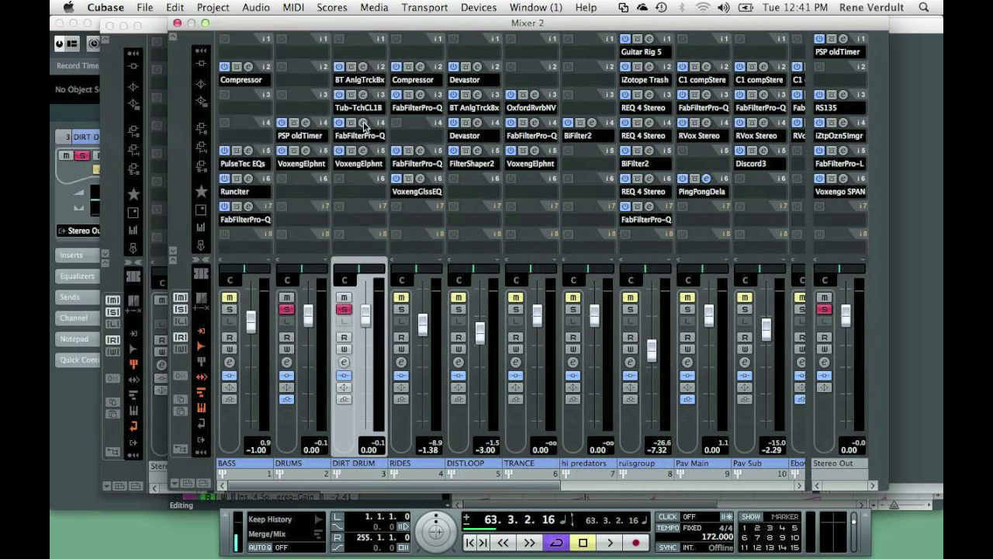
{"action": "left_click", "coordinate": [363, 123]}
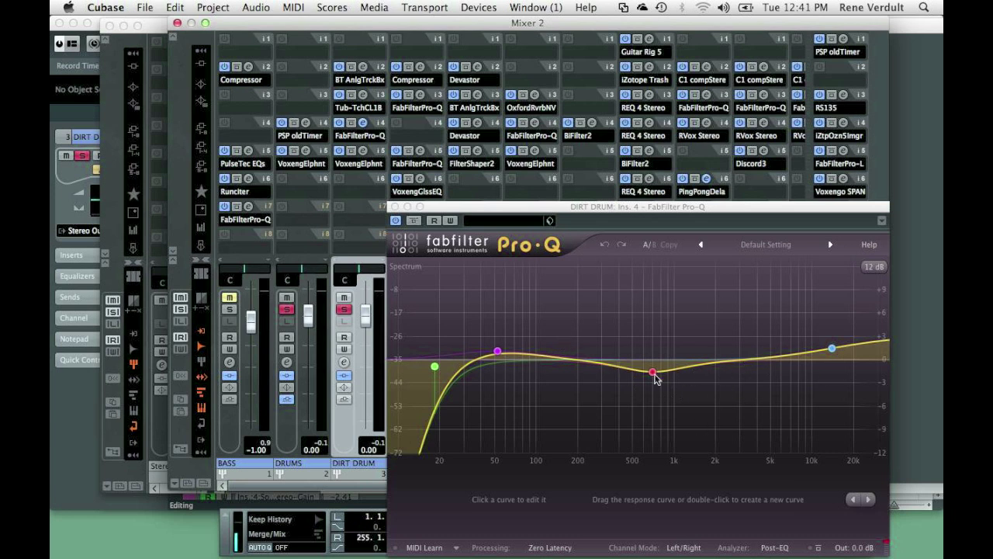
{"action": "left_click", "coordinate": [394, 207]}
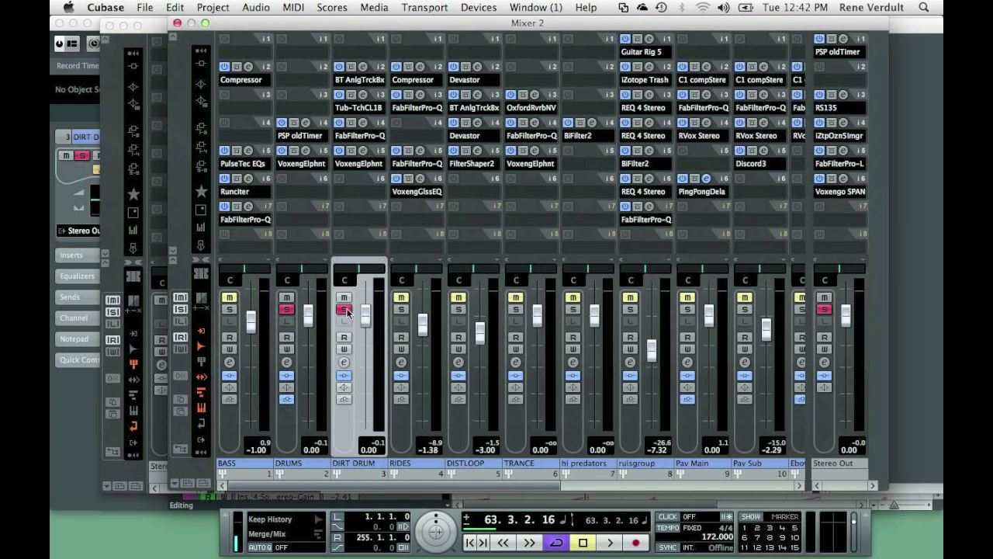
- Play the drums with the DIRT DRUM fader fully down, restore it to 0.00 for comparison, and close both mixers after stopping
{"action": "left_click_drag", "start_coordinate": [363, 317], "coordinate": [370, 446]}
{"action": "key", "text": "space"}
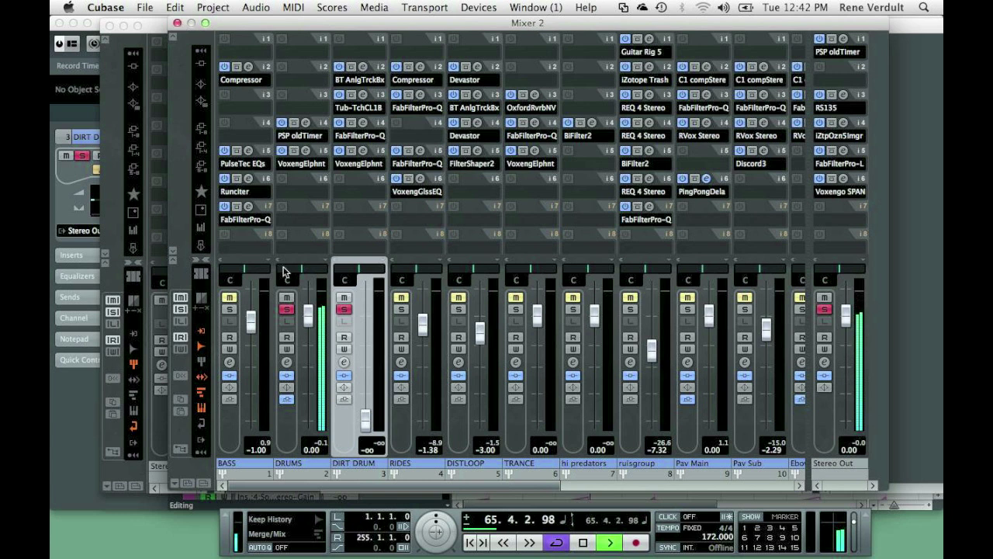
{"action": "left_click", "coordinate": [370, 425], "text": "super"}
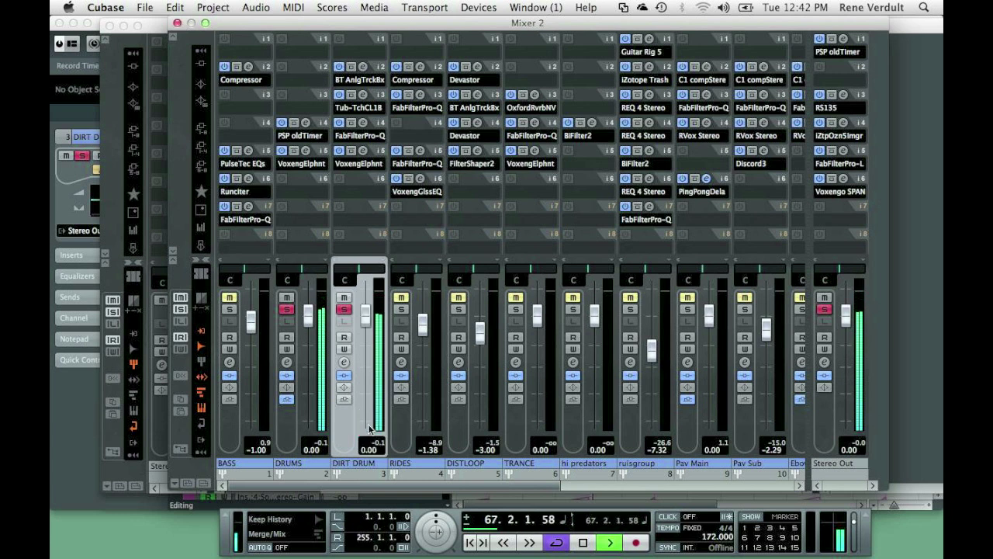
{"action": "left_click", "coordinate": [177, 22]}
{"action": "key", "text": "space"}
{"action": "left_click", "coordinate": [110, 27]}
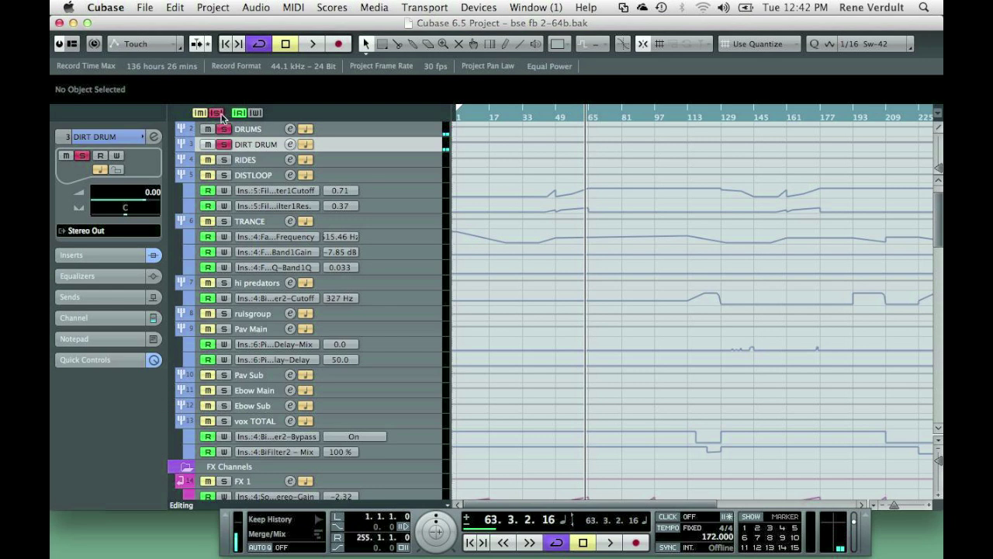
- Reopen the group mixer, solo RIDES as well, and compare playback with the DIRT DRUM fader fully down and at 0.00
{"action": "key", "text": "F3"}
{"action": "key", "text": "space"}
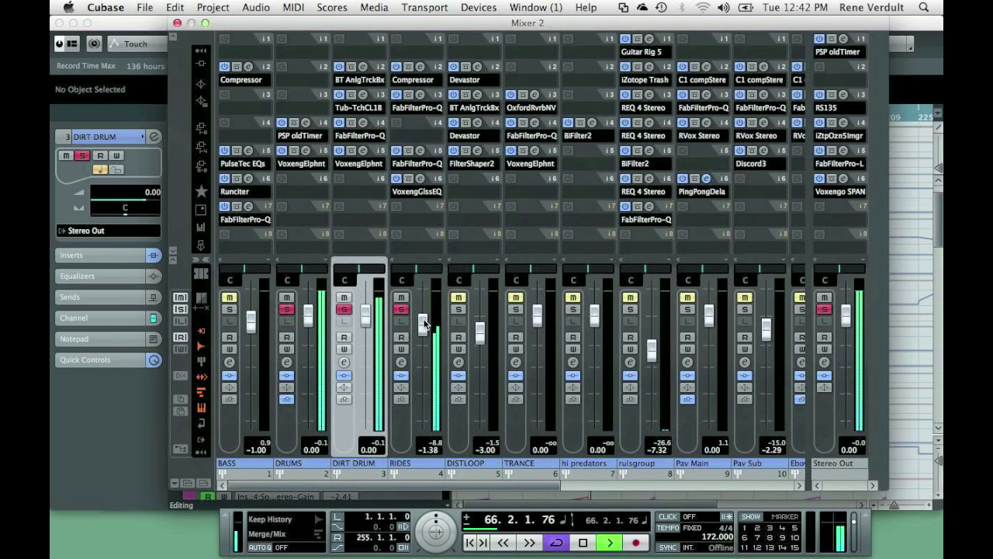
{"action": "left_click_drag", "start_coordinate": [368, 377], "coordinate": [371, 423]}
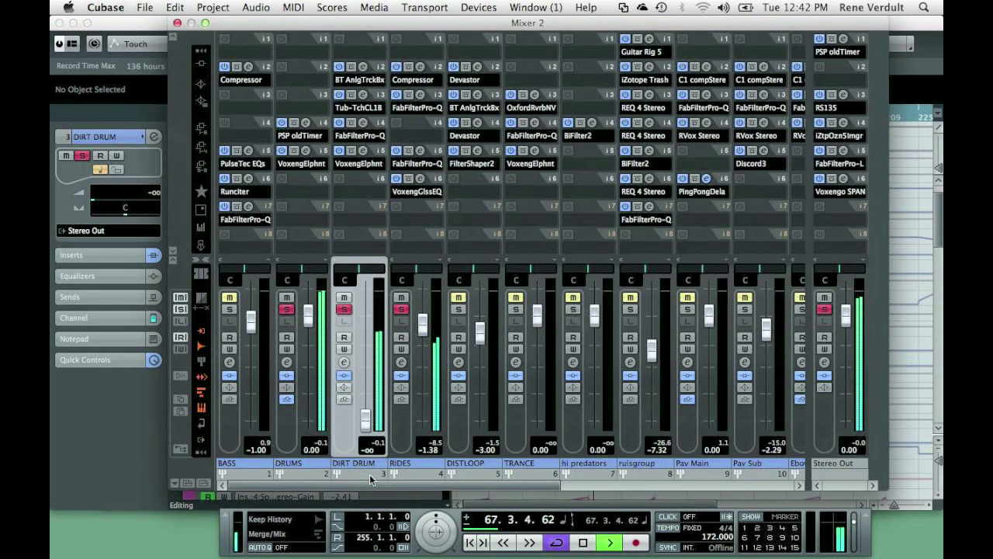
{"action": "left_click", "coordinate": [370, 421], "text": "super"}
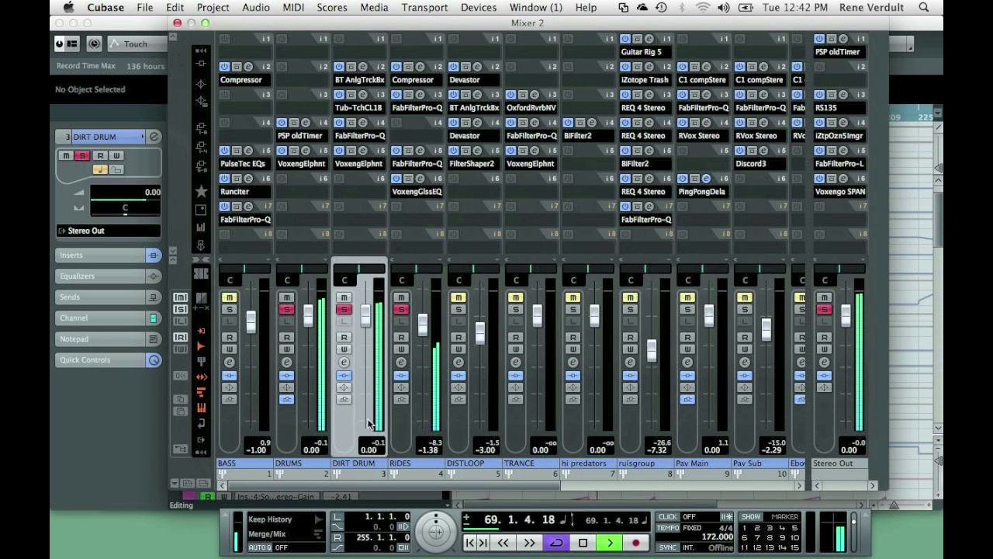
{"action": "key", "text": "space"}
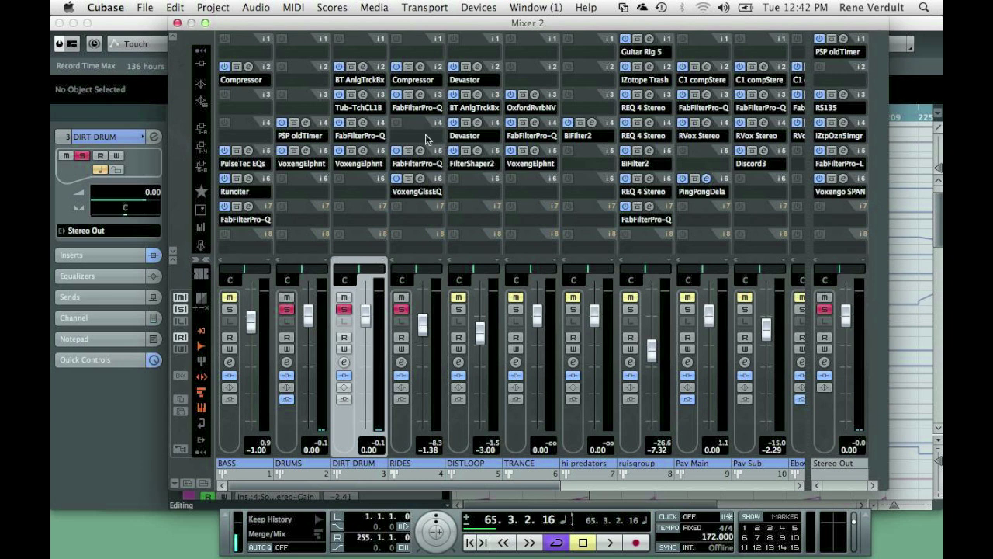
- Examine the Compressor settings and the first FabFilter Pro-Q curve on the RIDES group
{"action": "left_click", "coordinate": [419, 67]}
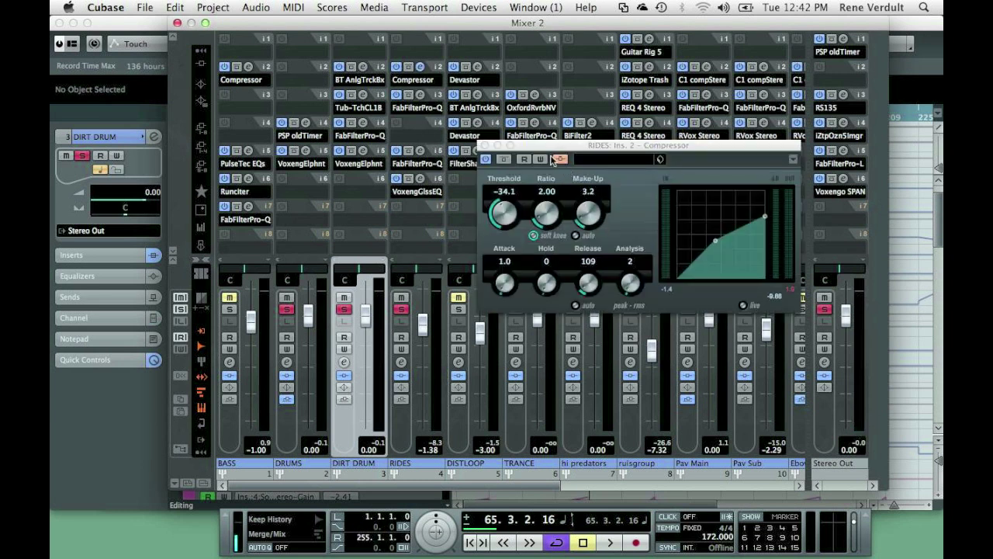
{"action": "left_click", "coordinate": [486, 145]}
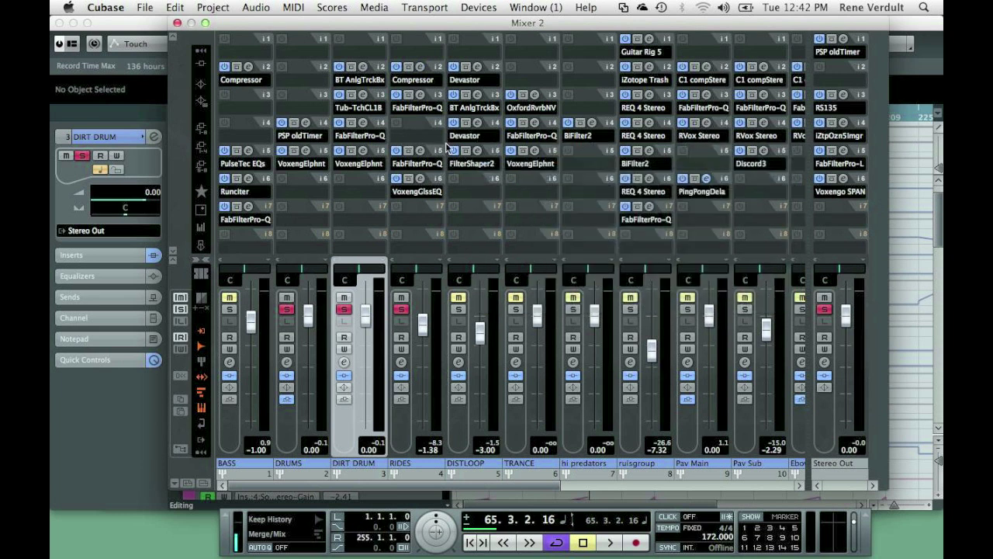
{"action": "left_click", "coordinate": [419, 95]}
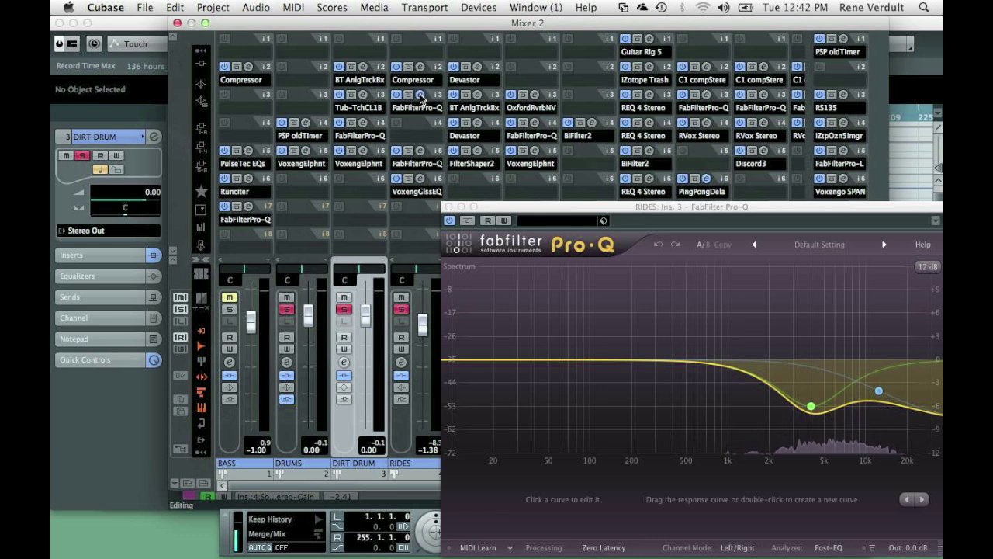
{"action": "left_click", "coordinate": [419, 94]}
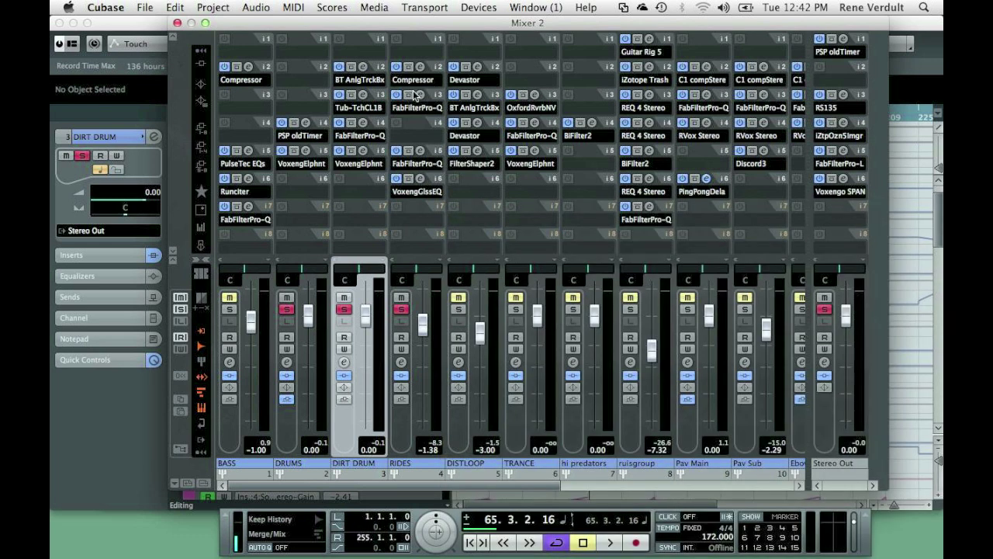
{"action": "left_click", "coordinate": [425, 95]}
{"action": "left_click", "coordinate": [422, 94]}
- Examine the second FabFilter Pro-Q and the Voxengo GlissEQ on the RIDES group
{"action": "left_click", "coordinate": [420, 150]}
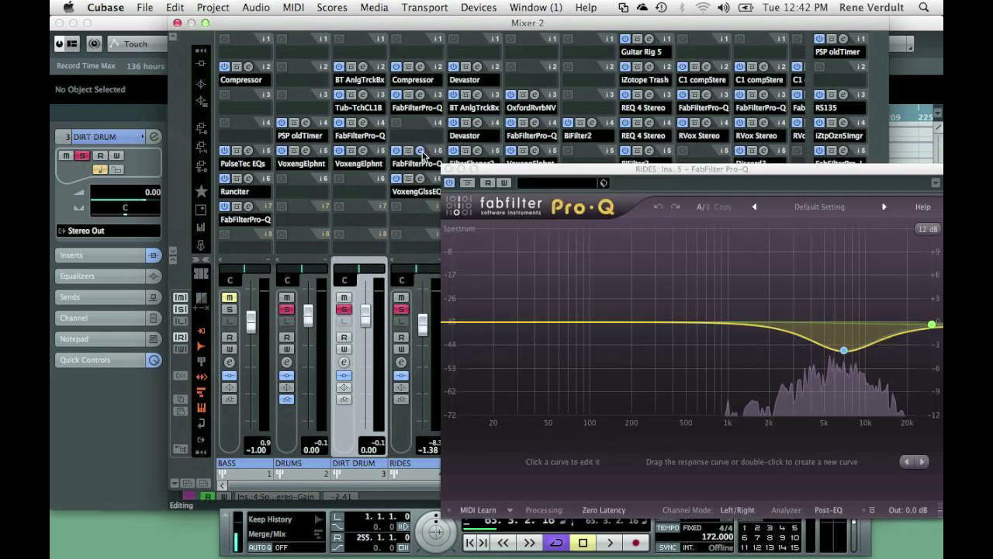
{"action": "left_click", "coordinate": [420, 151]}
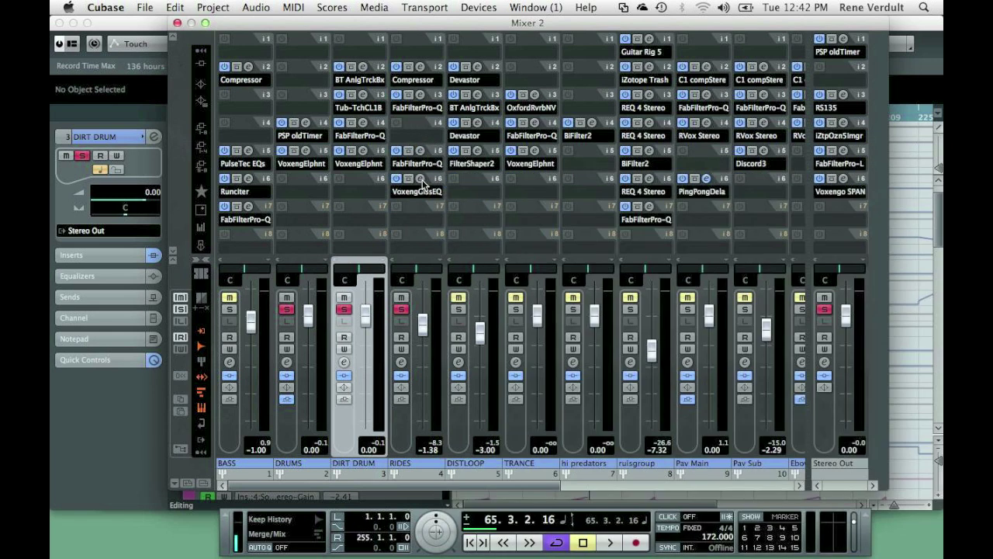
{"action": "left_click", "coordinate": [421, 180]}
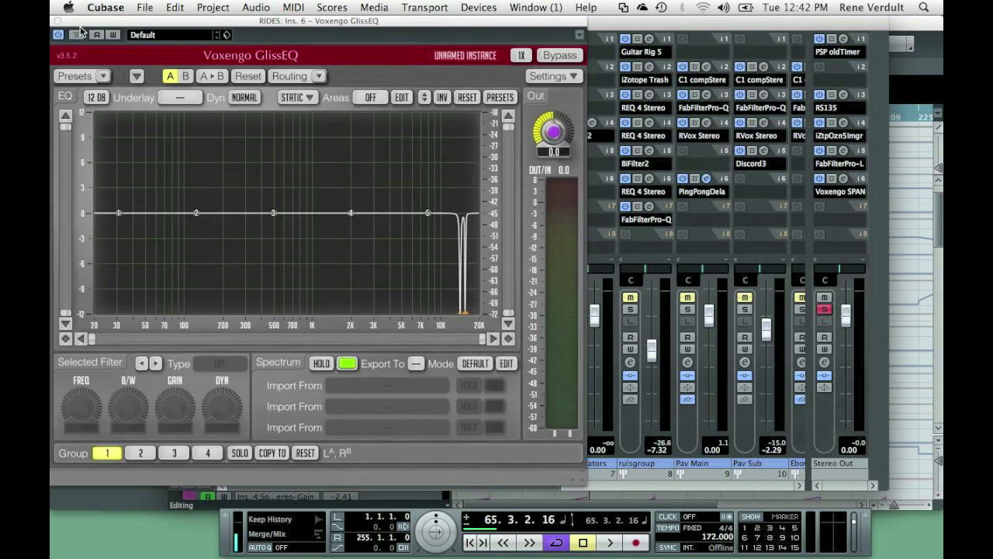
{"action": "left_click", "coordinate": [61, 23]}
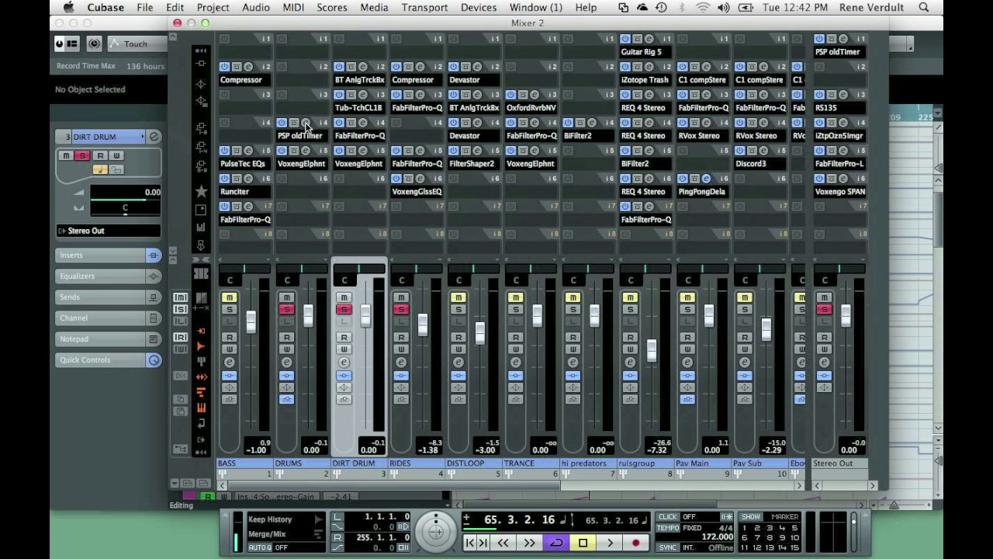
- Inspect the PSP oldTimer on DRUMS, and the PSP oldTimer and RS135 inserts on the Stereo Out channel
{"action": "left_click", "coordinate": [306, 128]}
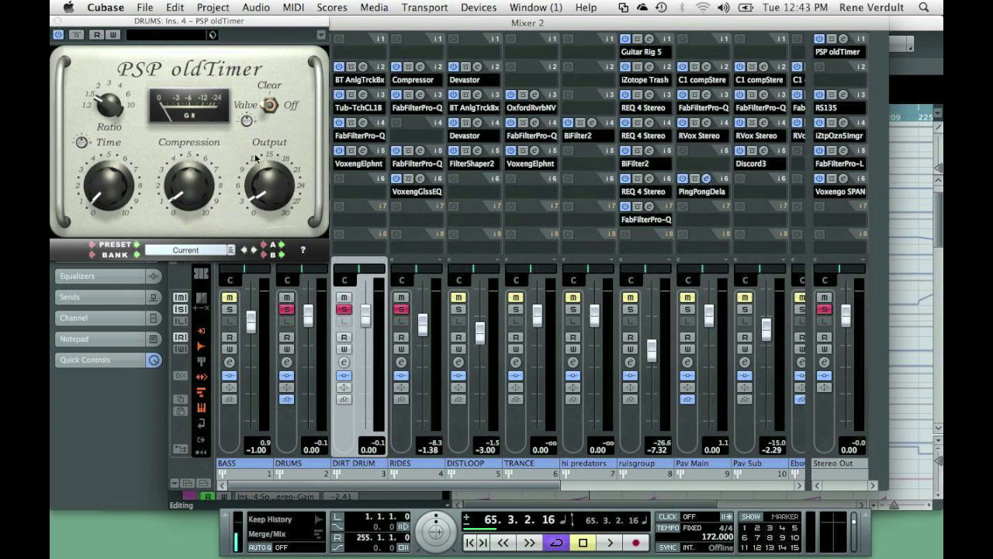
{"action": "left_click", "coordinate": [60, 21]}
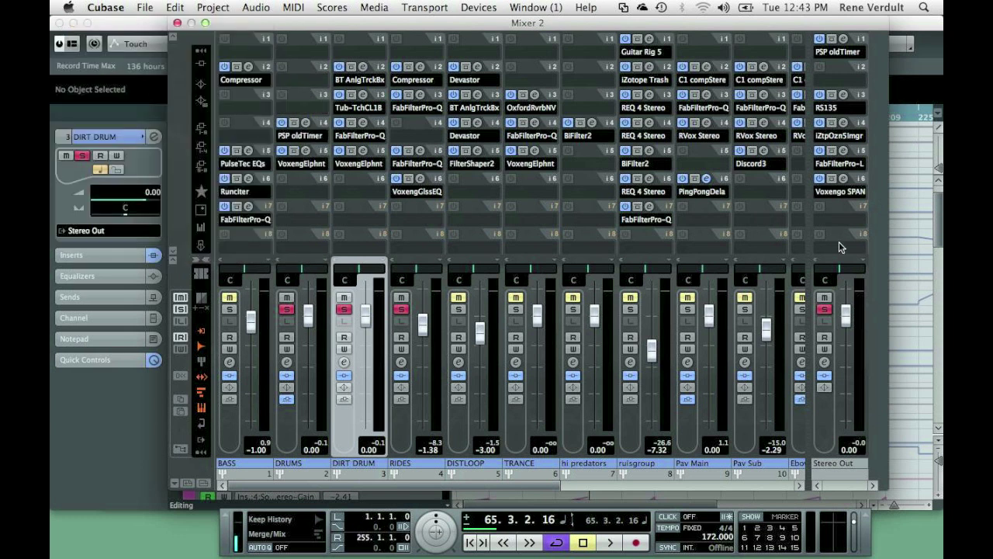
{"action": "left_click", "coordinate": [828, 433]}
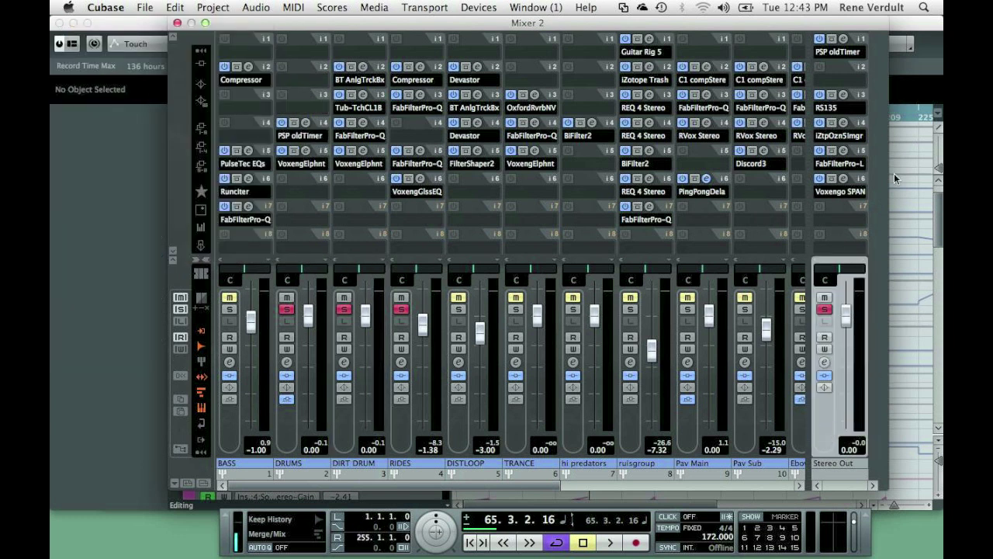
{"action": "left_click", "coordinate": [845, 39]}
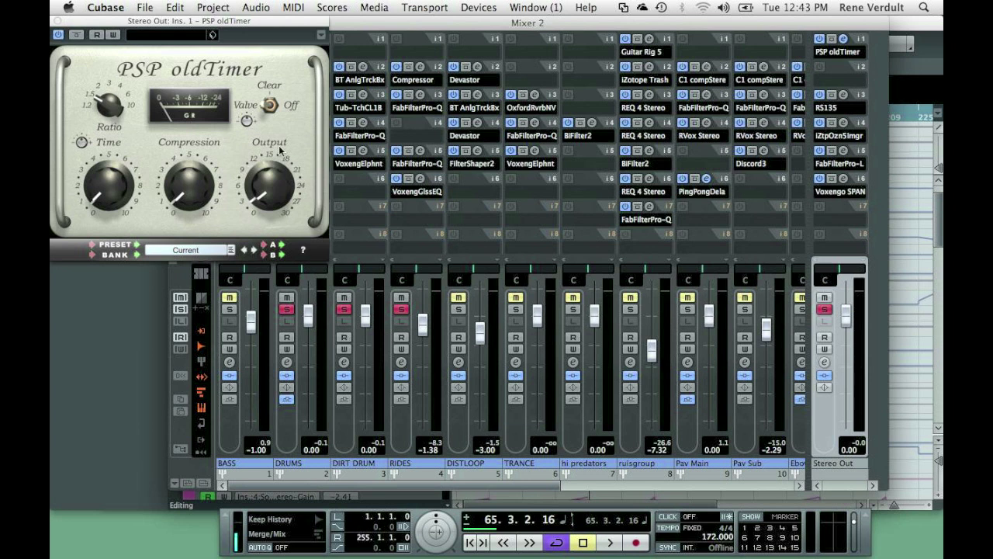
{"action": "left_click", "coordinate": [55, 21]}
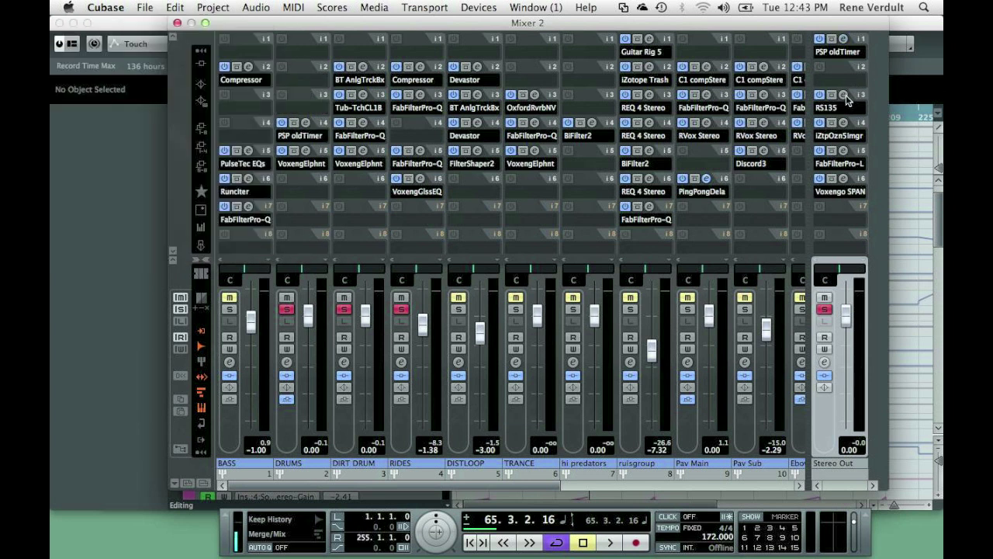
{"action": "left_click", "coordinate": [844, 94]}
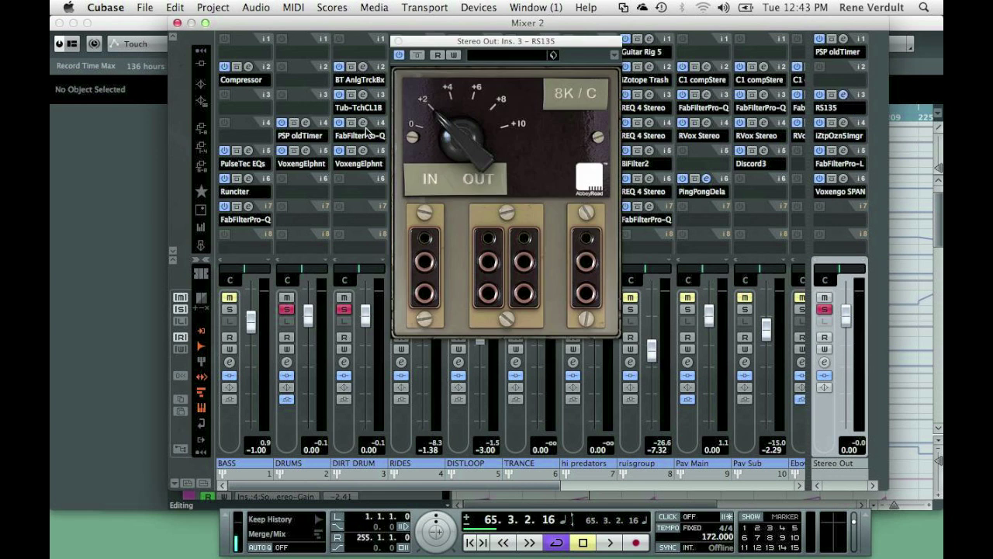
{"action": "left_click", "coordinate": [398, 41]}
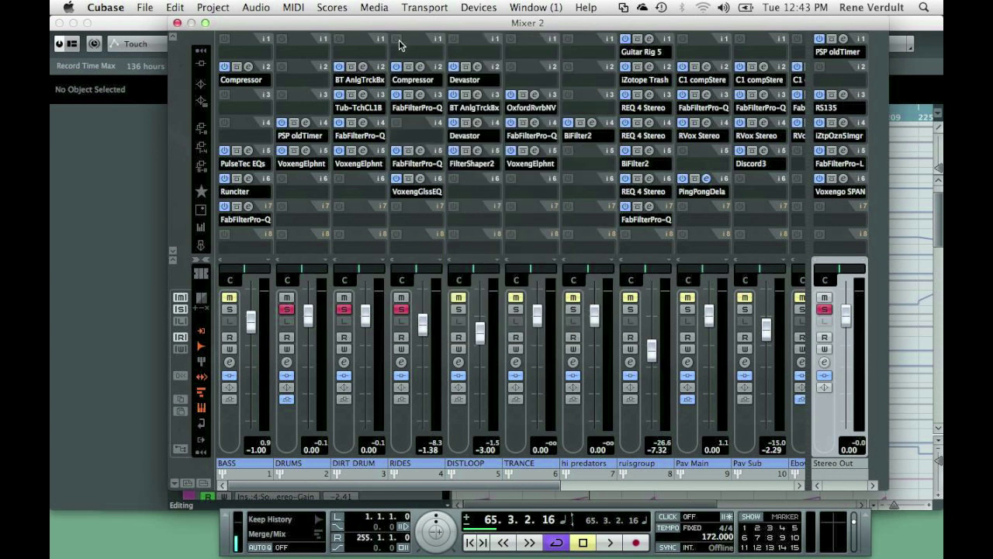
- Inspect the iZotope Ozone 5 Imager on the Stereo Out channel, and open its FabFilter Pro-L and Voxengo SPAN inserts
{"action": "left_click", "coordinate": [844, 123]}
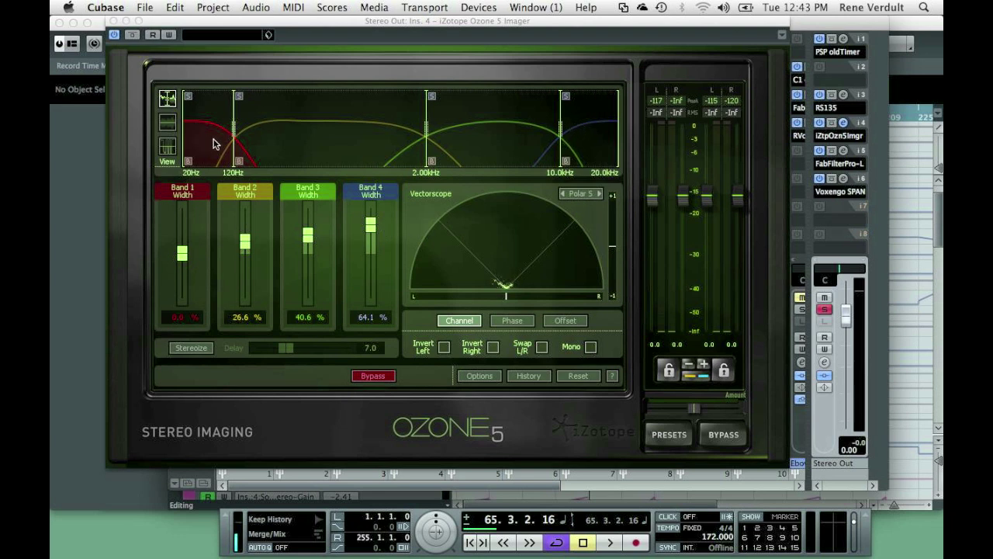
{"action": "left_click", "coordinate": [113, 22]}
{"action": "left_click", "coordinate": [844, 150]}
{"action": "left_click", "coordinate": [844, 151]}
{"action": "left_click", "coordinate": [843, 151]}
{"action": "left_click", "coordinate": [843, 179]}
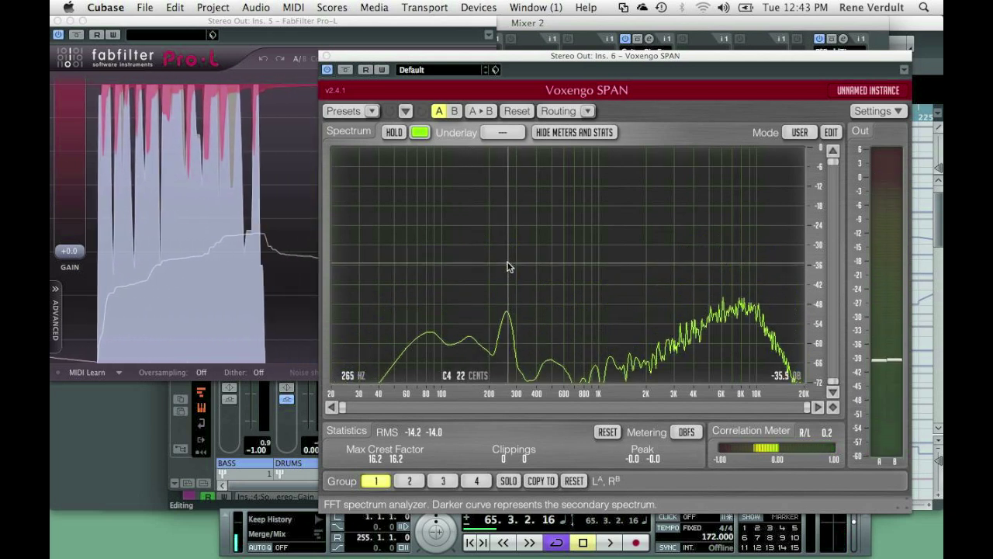
- Play the soloed drum groups briefly to watch the Pro-L limiting and SPAN spectrum, and close both plug-in windows
{"action": "key", "text": "space"}
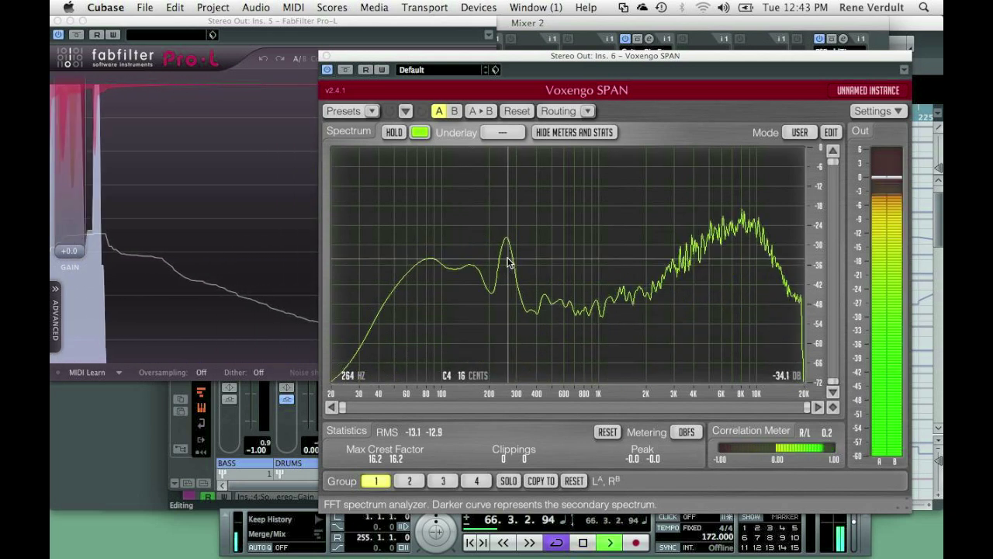
{"action": "key", "text": "space"}
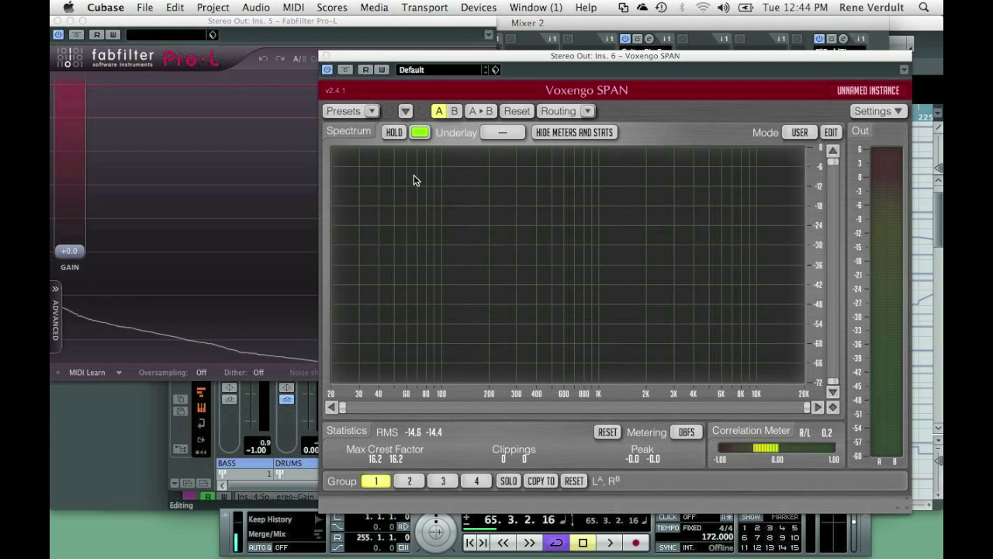
{"action": "left_click", "coordinate": [327, 60]}
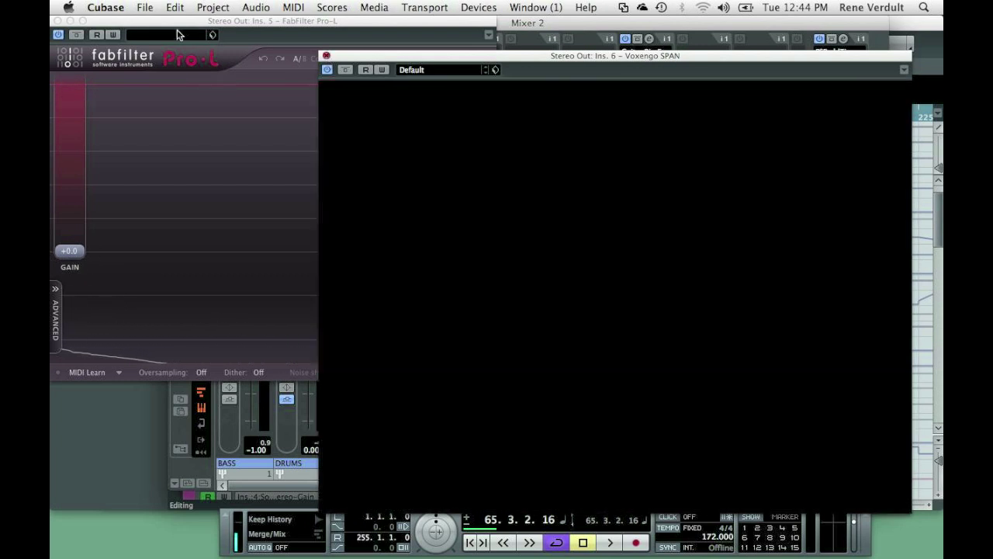
{"action": "left_click", "coordinate": [714, 210]}
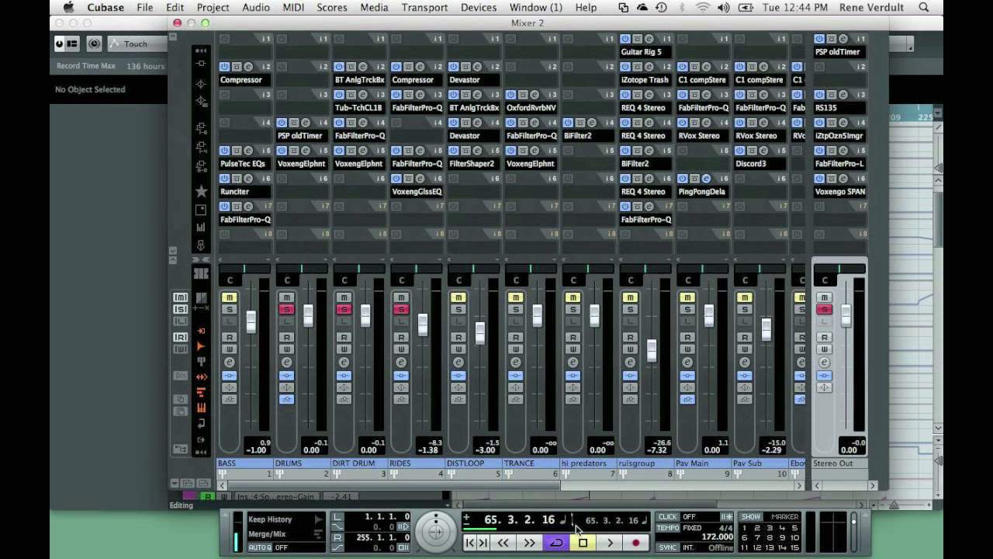
{"action": "left_click_drag", "start_coordinate": [508, 484], "coordinate": [409, 437]}
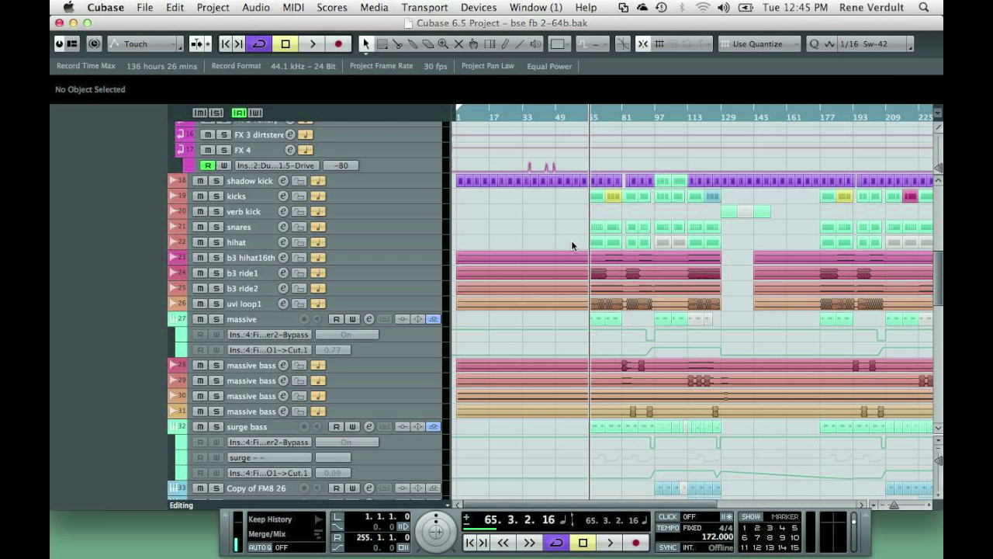
- Bring up the track mixer and the group mixer once more, and close both to return to the arrangement
{"action": "key", "text": "F3"}
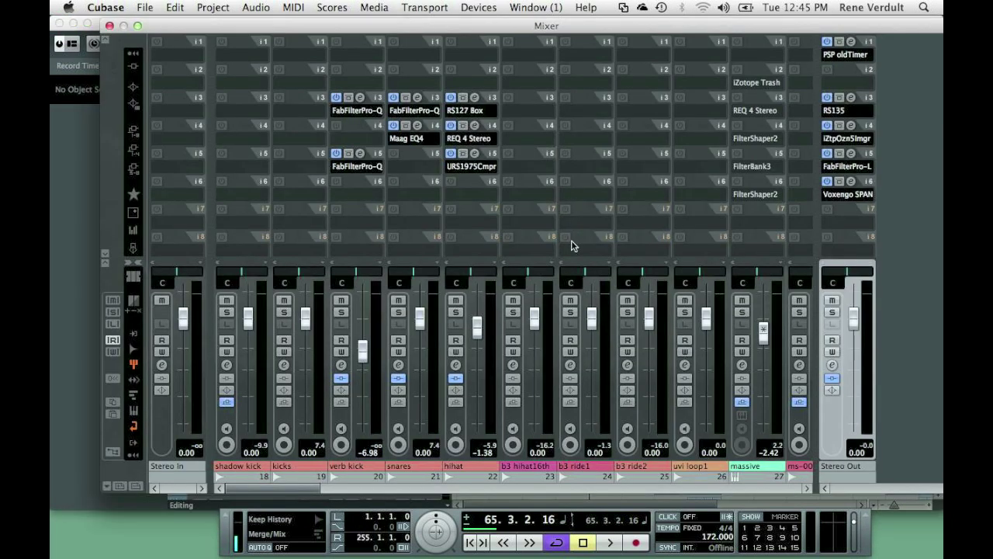
{"action": "key", "text": "alt+F3"}
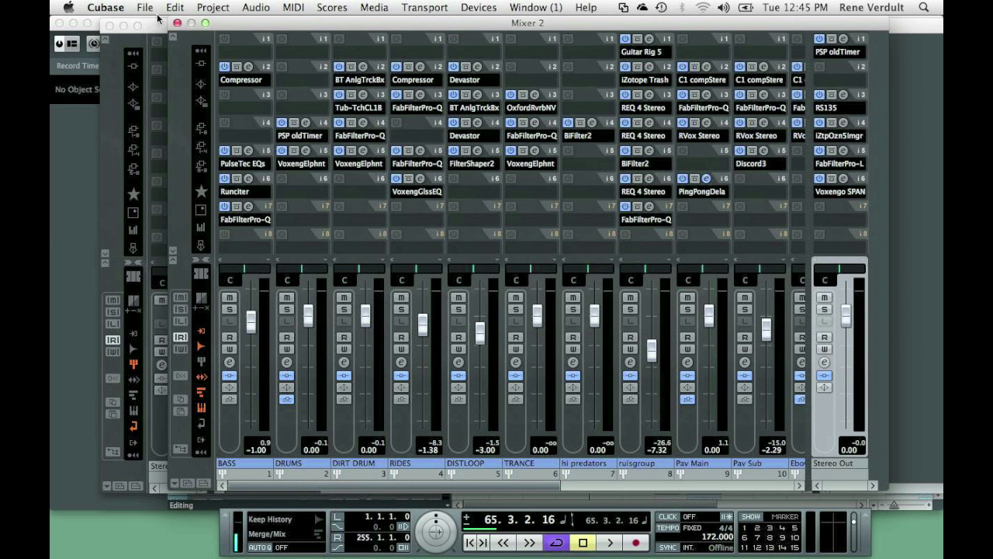
{"action": "left_click", "coordinate": [179, 25]}
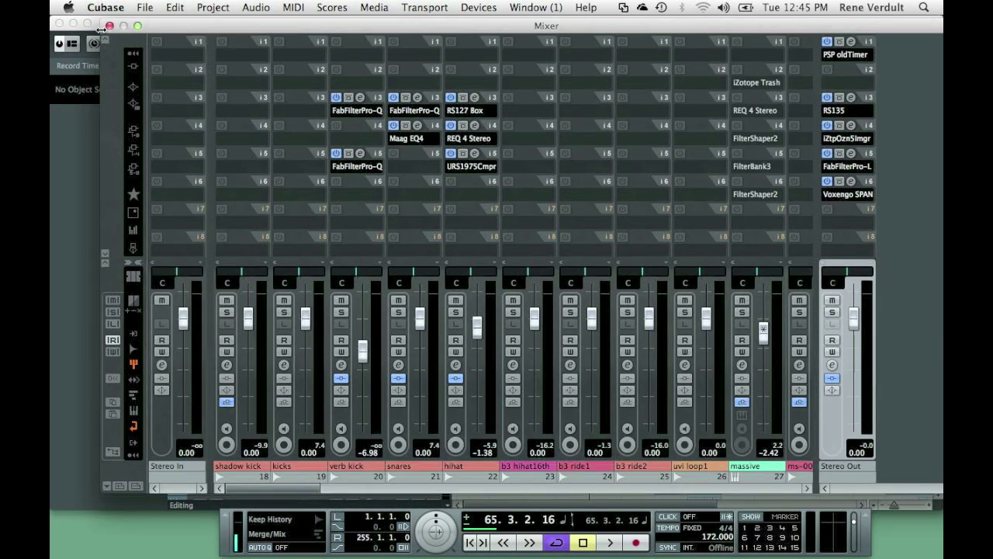
{"action": "left_click", "coordinate": [110, 25]}
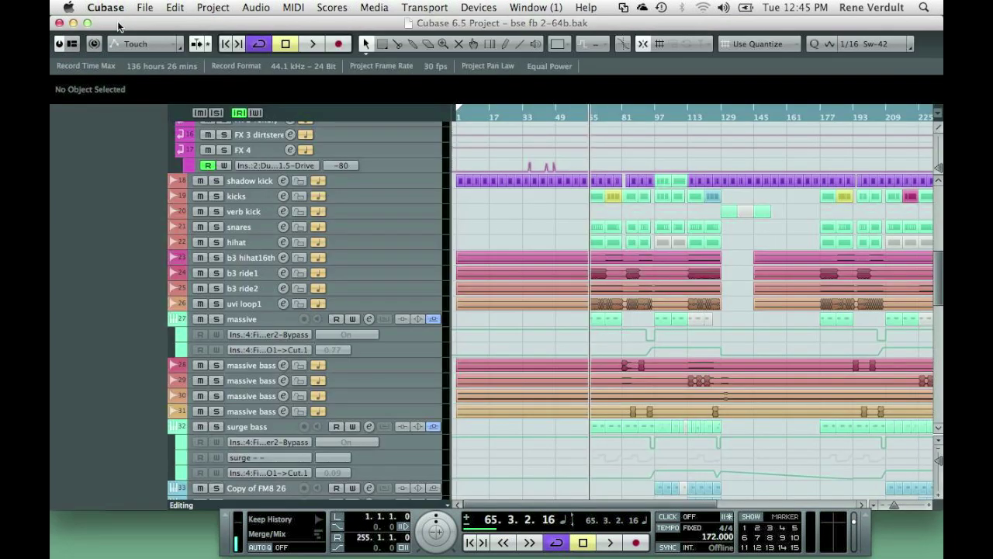
{"action": "left_click", "coordinate": [582, 543]}
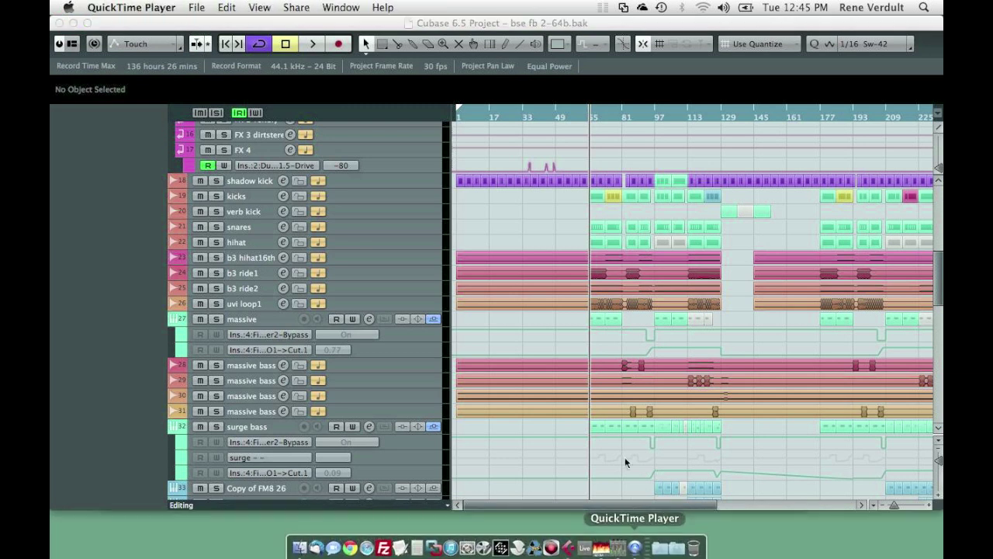